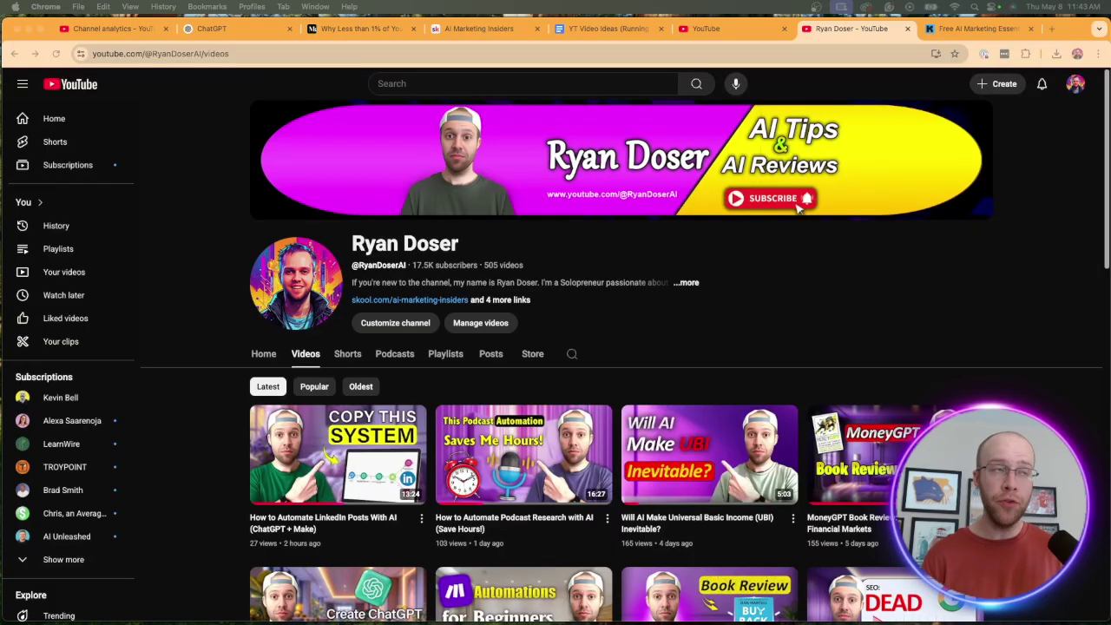
# Step: Open the Free AI Marketing Essentials Guide signup page and highlight its heading
pyautogui.click(1011, 33)
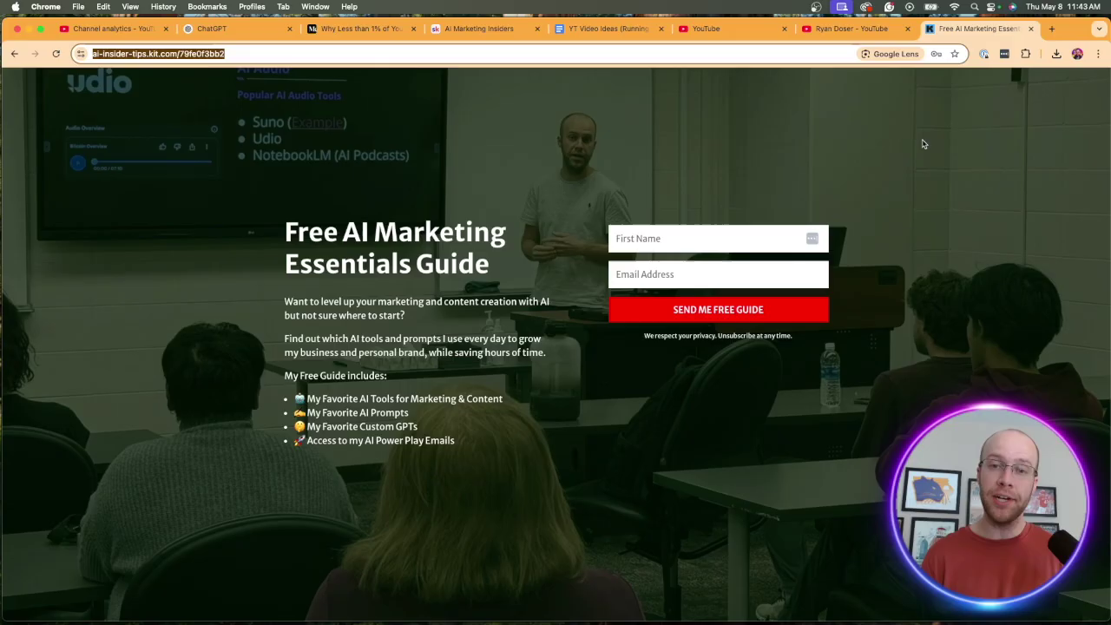
pyautogui.click(292, 244)
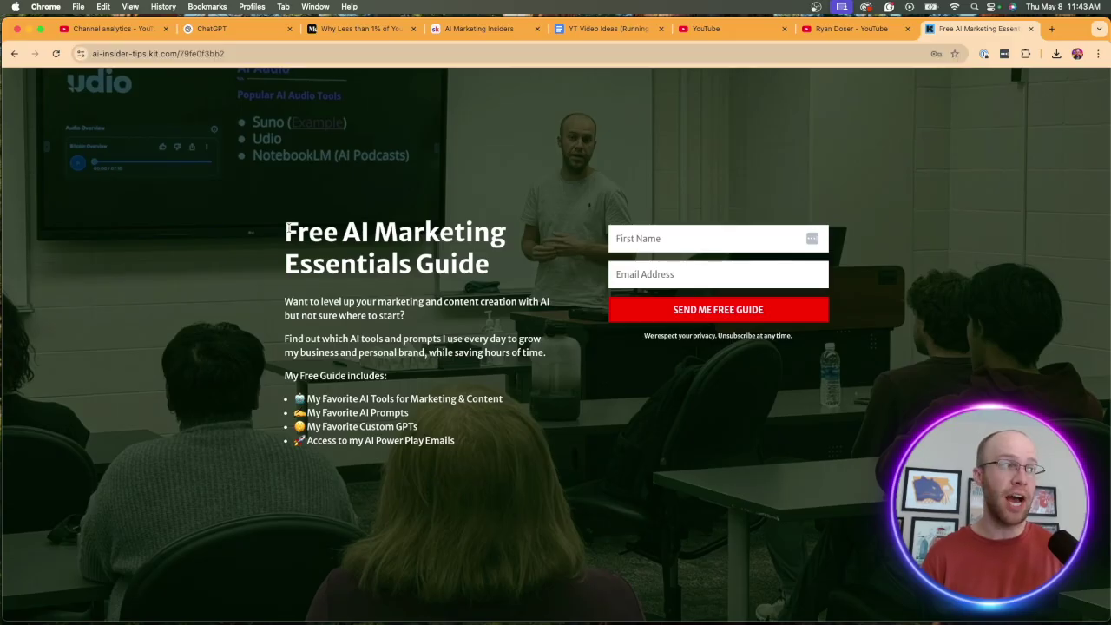
pyautogui.moveTo(290, 230); pyautogui.dragTo(487, 266)
pyautogui.click(583, 170)
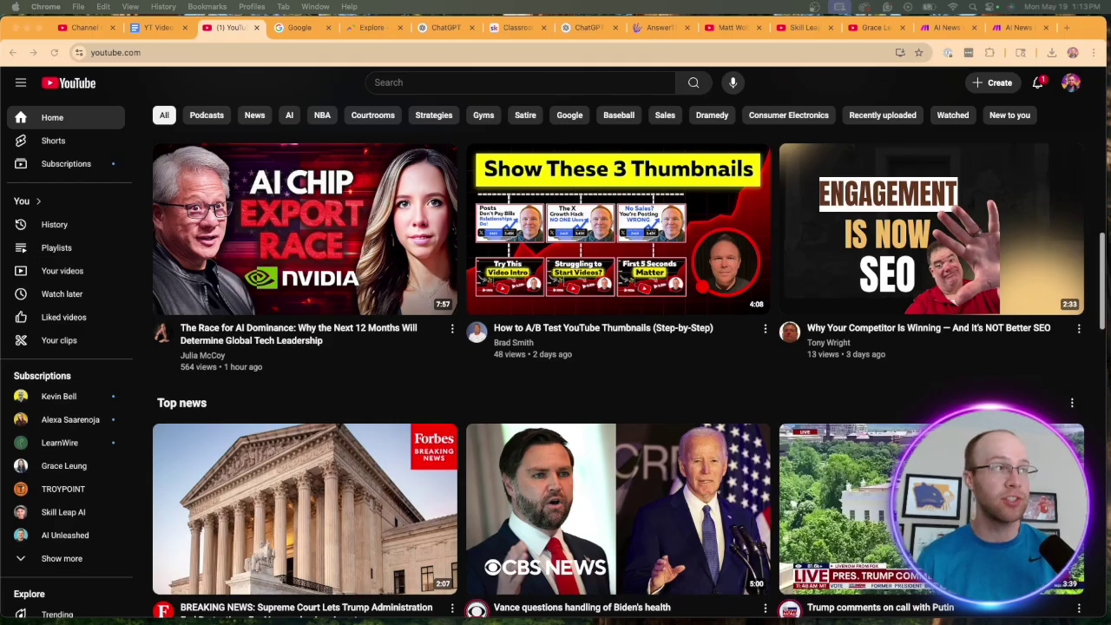
# Step: Search Google for "best ai tools for content creation" using its autocomplete suggestion, and look through the results page
pyautogui.click(293, 33)
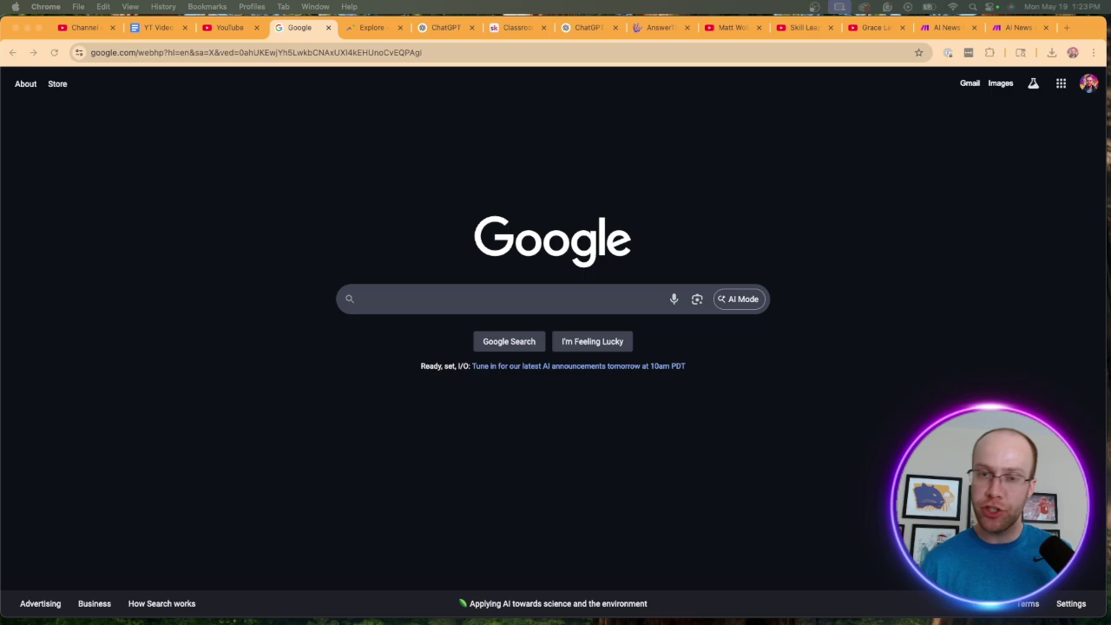
pyautogui.click(421, 299)
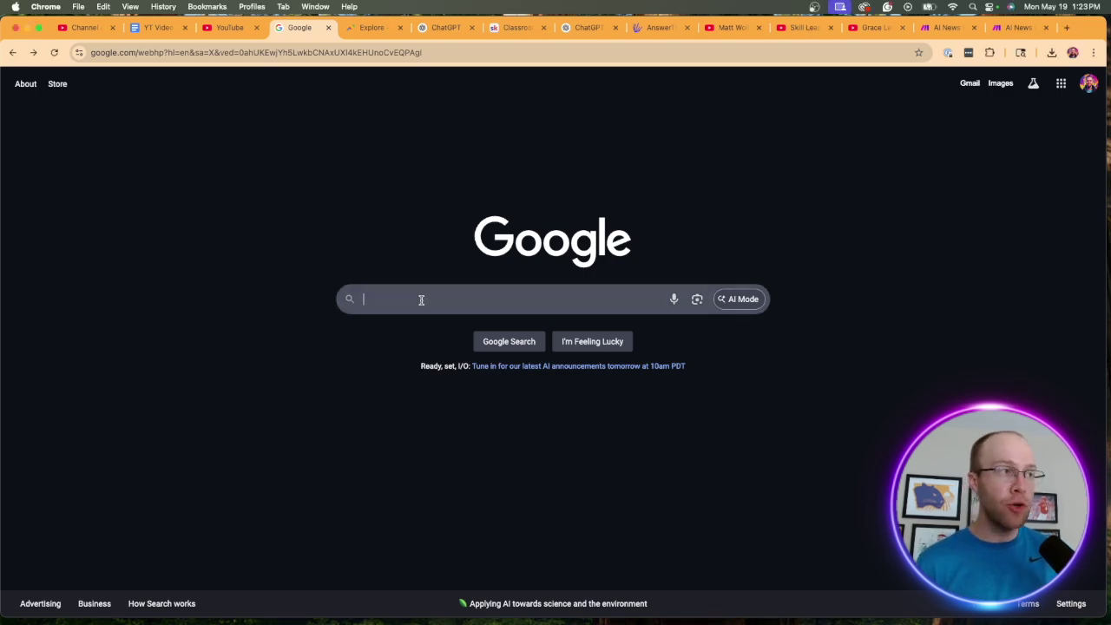
pyautogui.write('best')
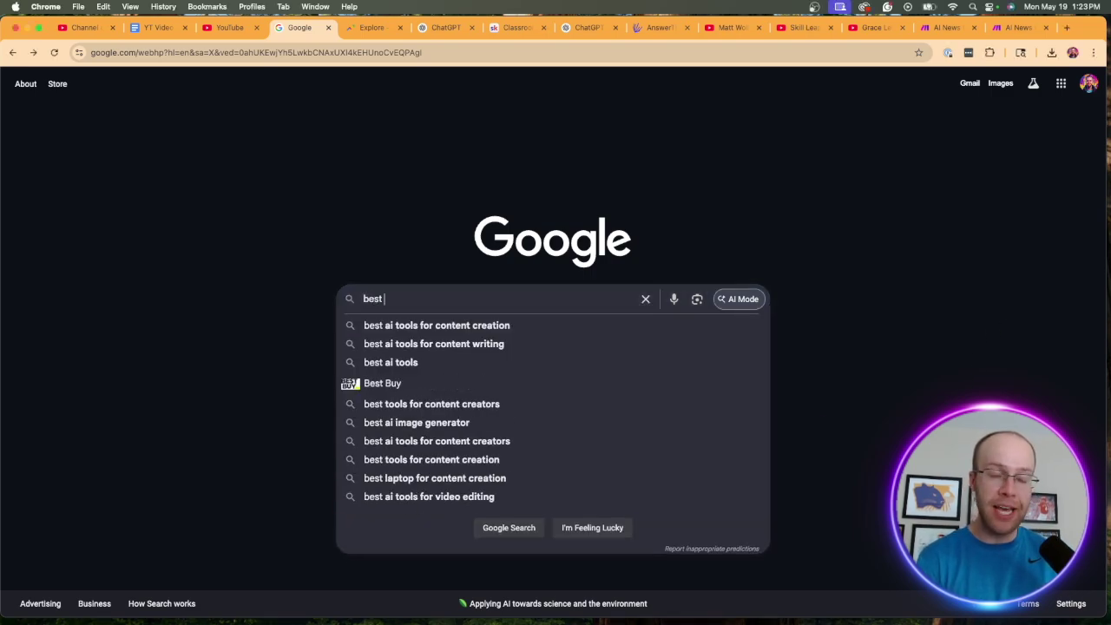
pyautogui.write(' ai tools')
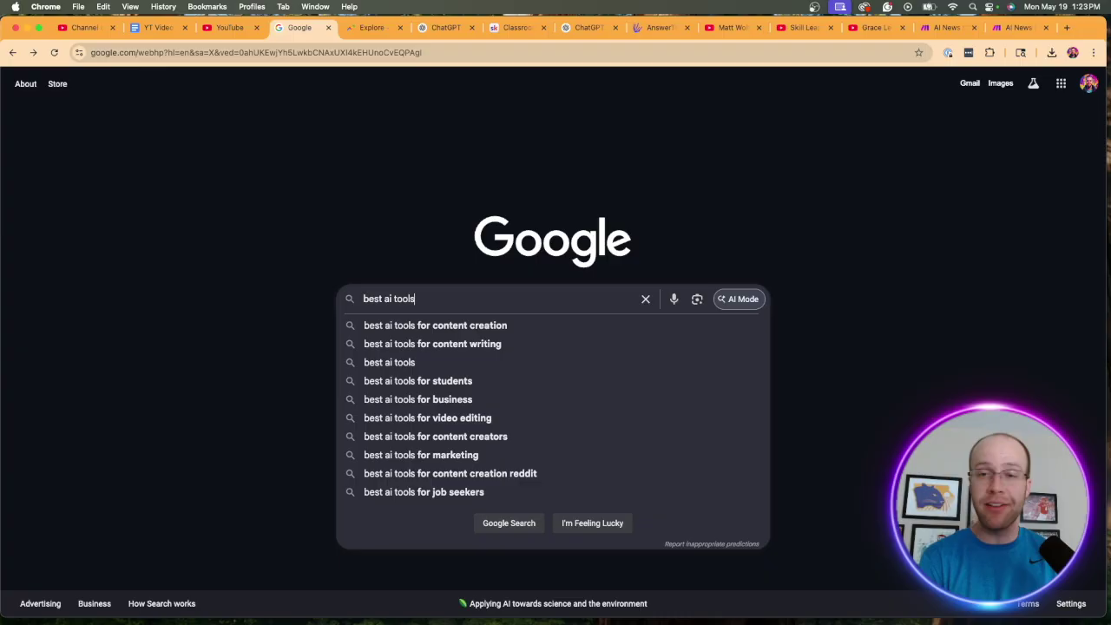
pyautogui.write(' for')
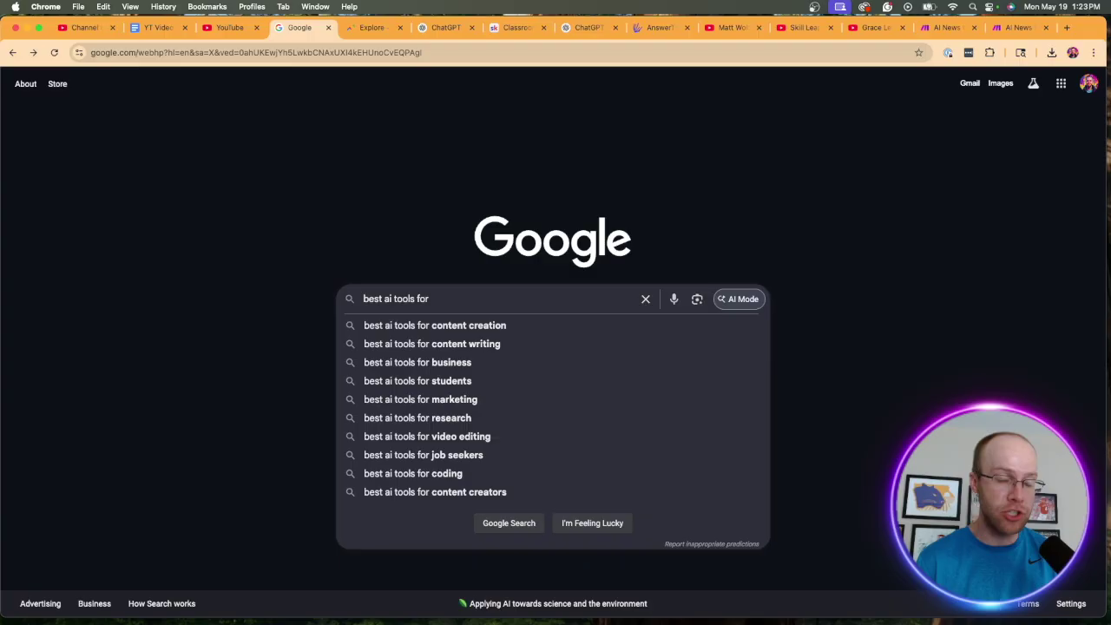
pyautogui.click(421, 325)
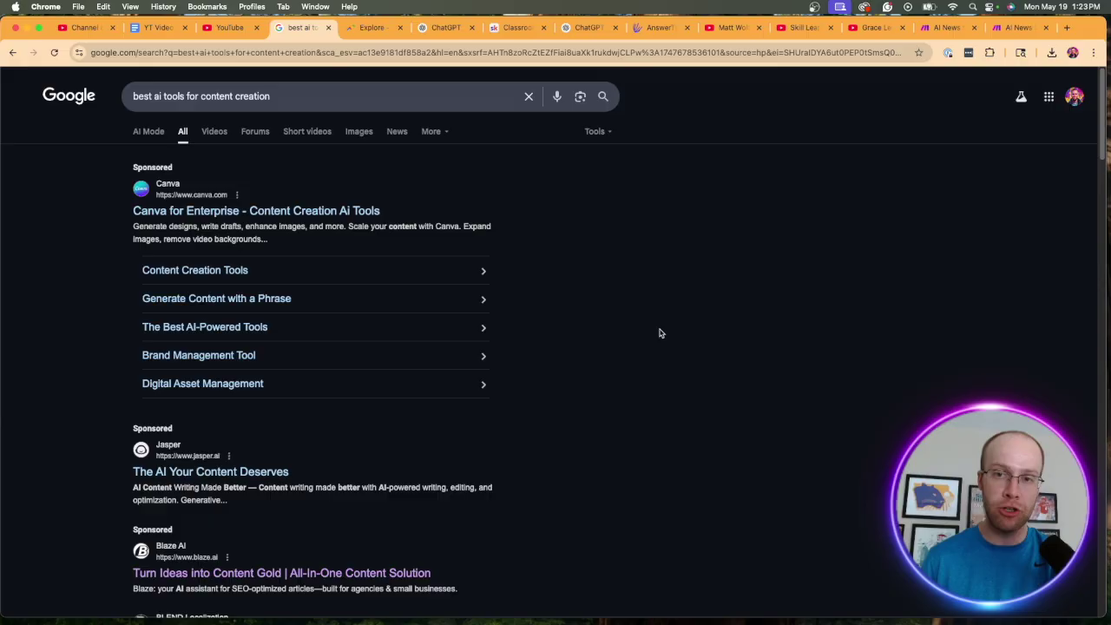
pyautogui.scroll(-5, 630, 289)
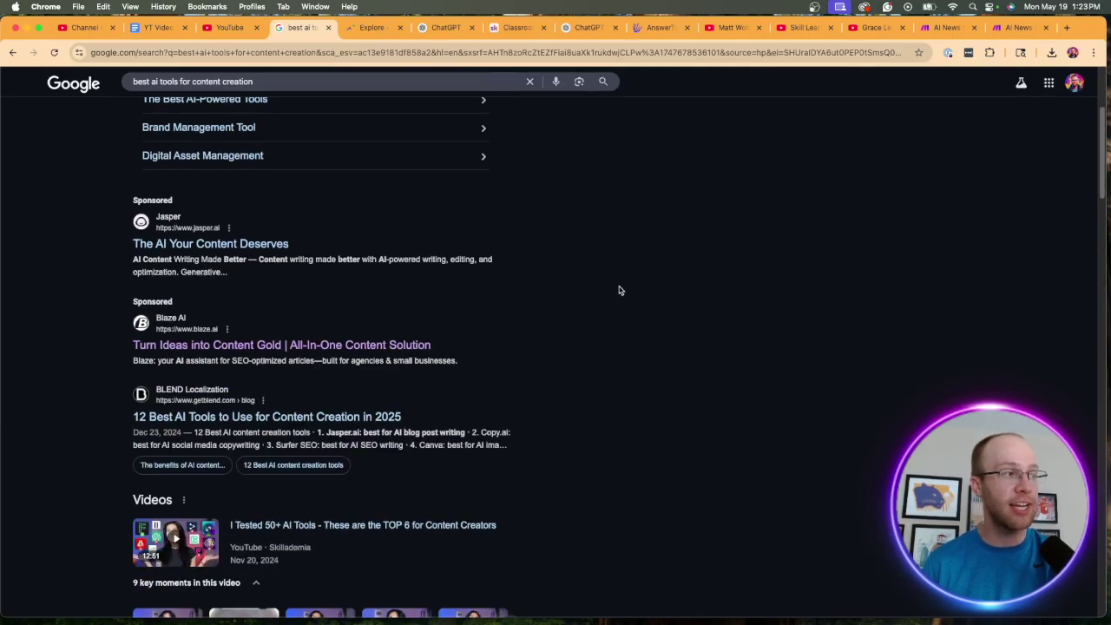
pyautogui.scroll(-3, 339, 310)
pyautogui.scroll(-5, 338, 310)
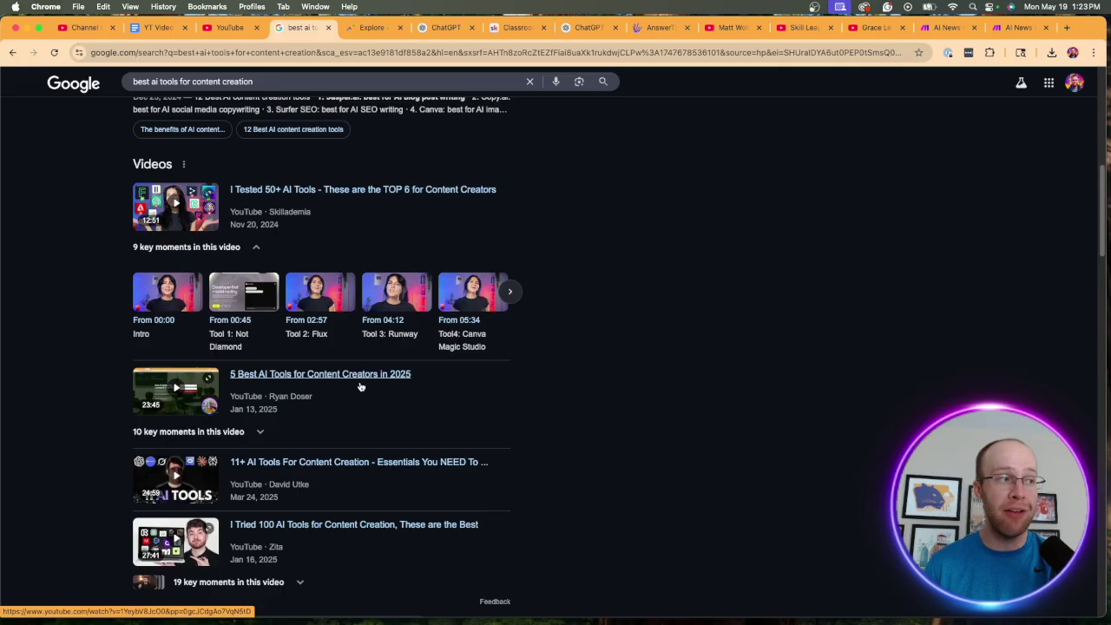
pyautogui.scroll(-15, 359, 383)
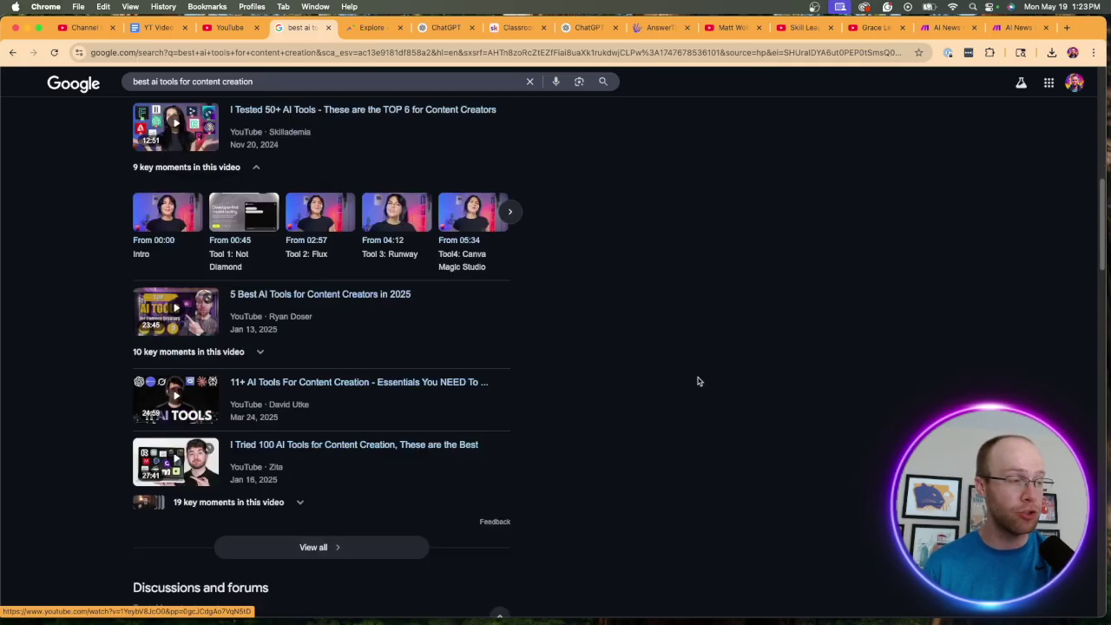
pyautogui.scroll(-6, 393, 341)
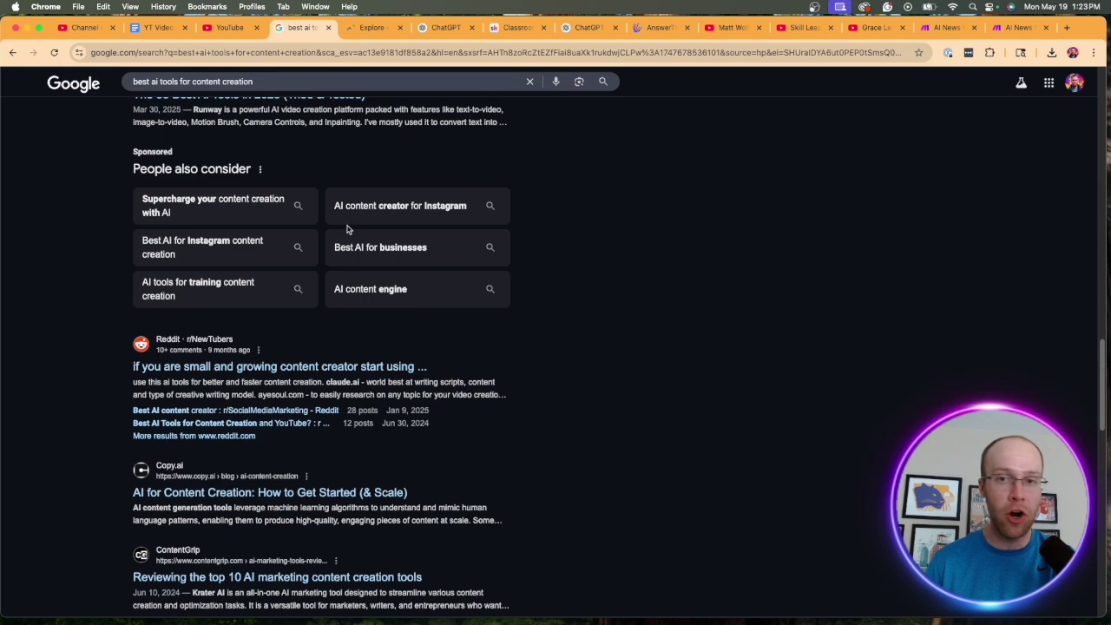
pyautogui.scroll(9, 436, 240)
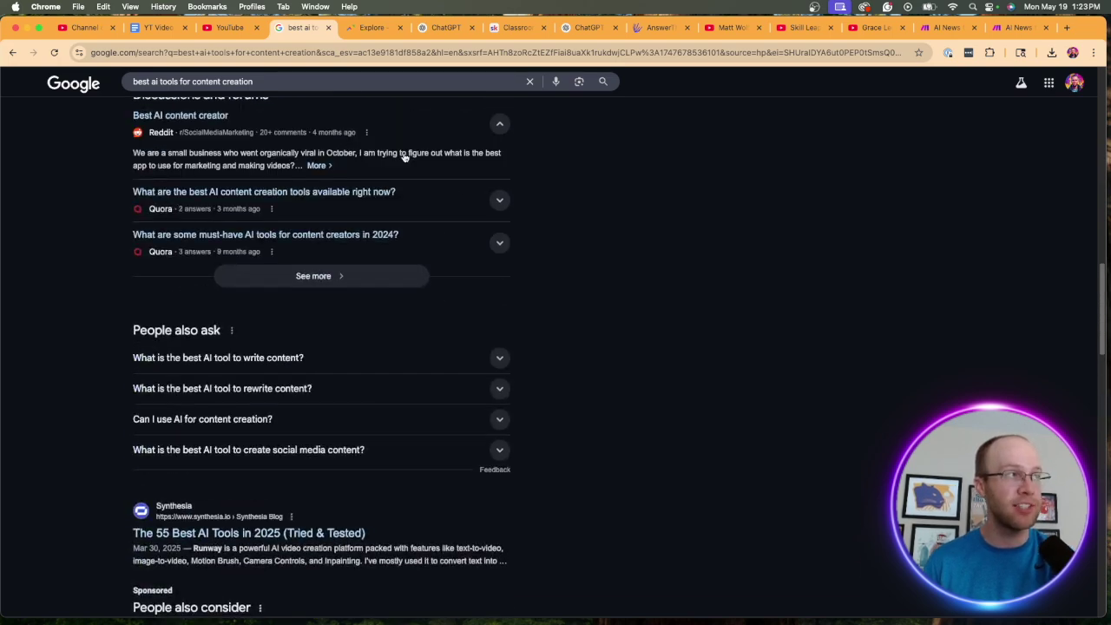
# Step: Search YouTube for "best ai tools for content creation" and look through the video results
pyautogui.click(236, 28)
pyautogui.click(515, 81)
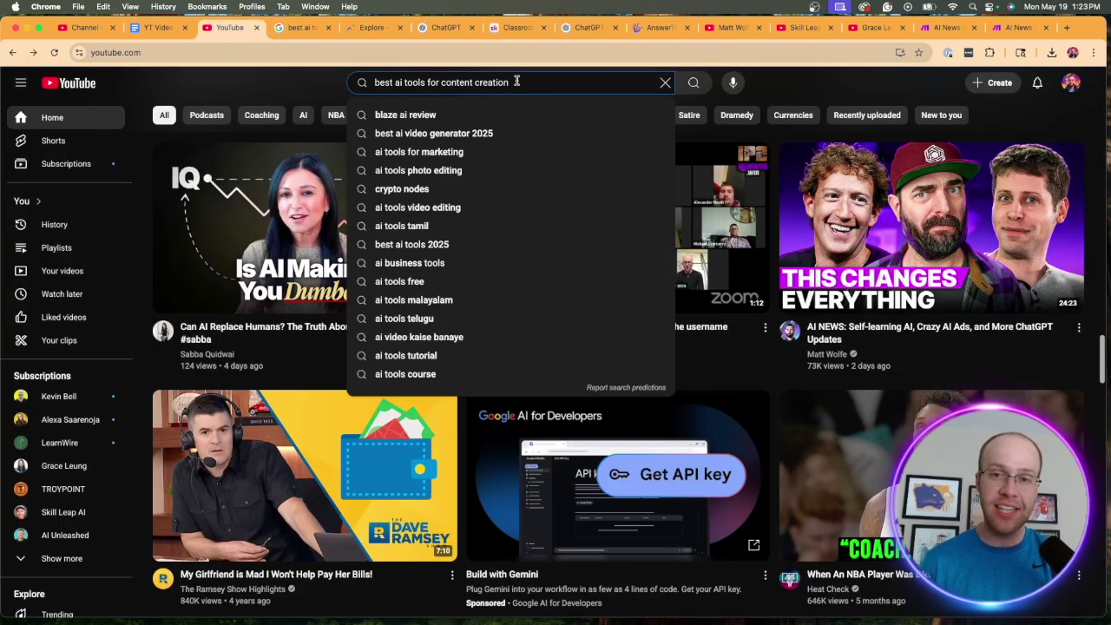
pyautogui.click(313, 82)
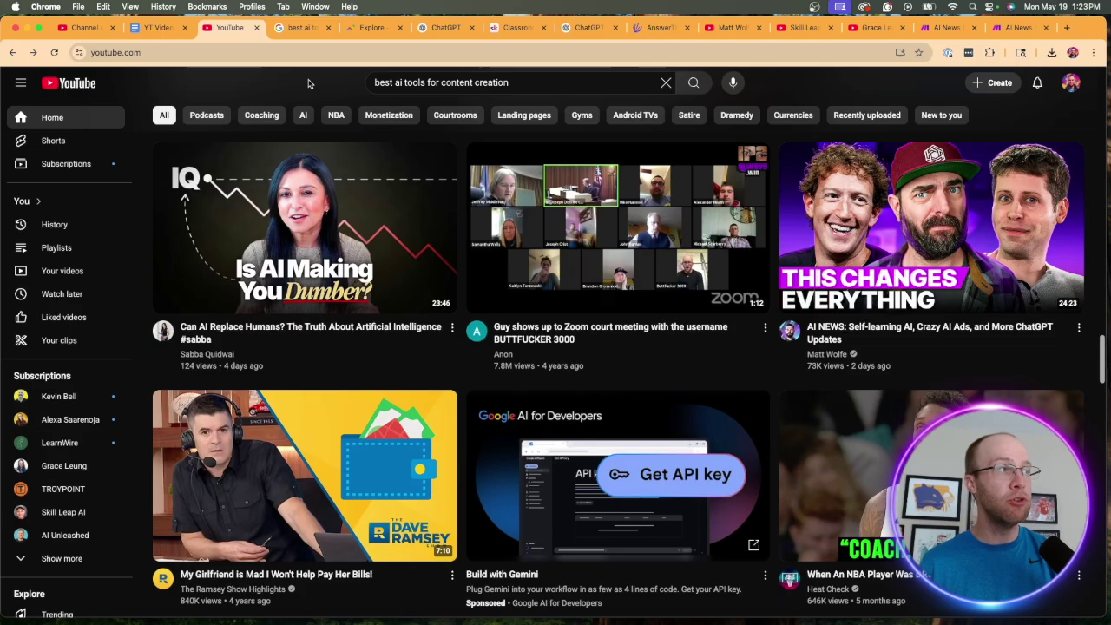
pyautogui.click(540, 86)
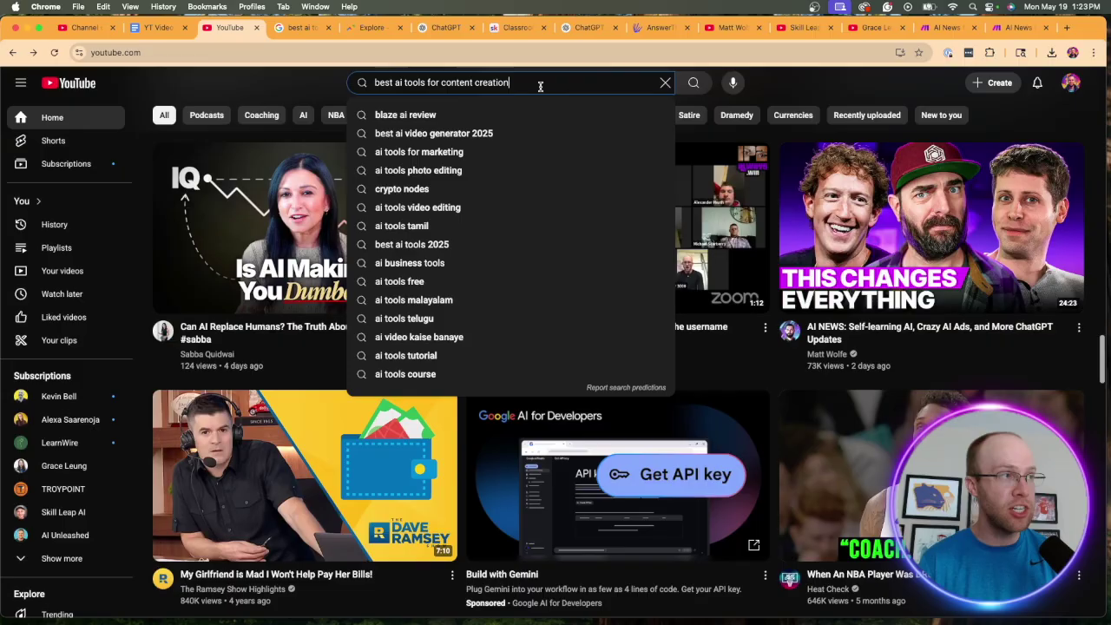
pyautogui.press('Return')
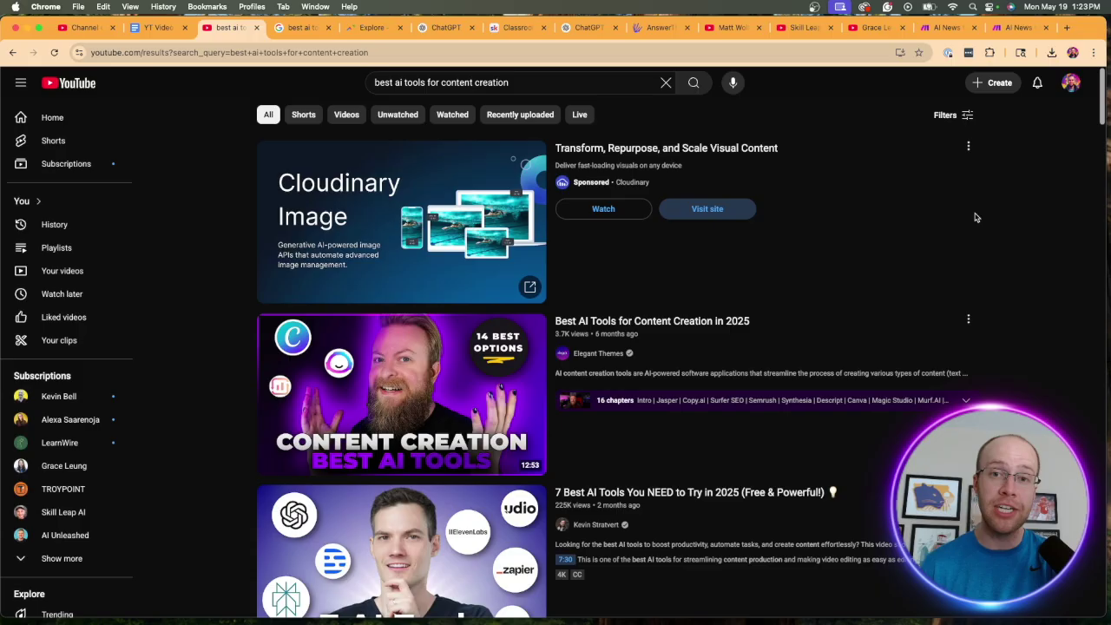
pyautogui.scroll(-3, 621, 165)
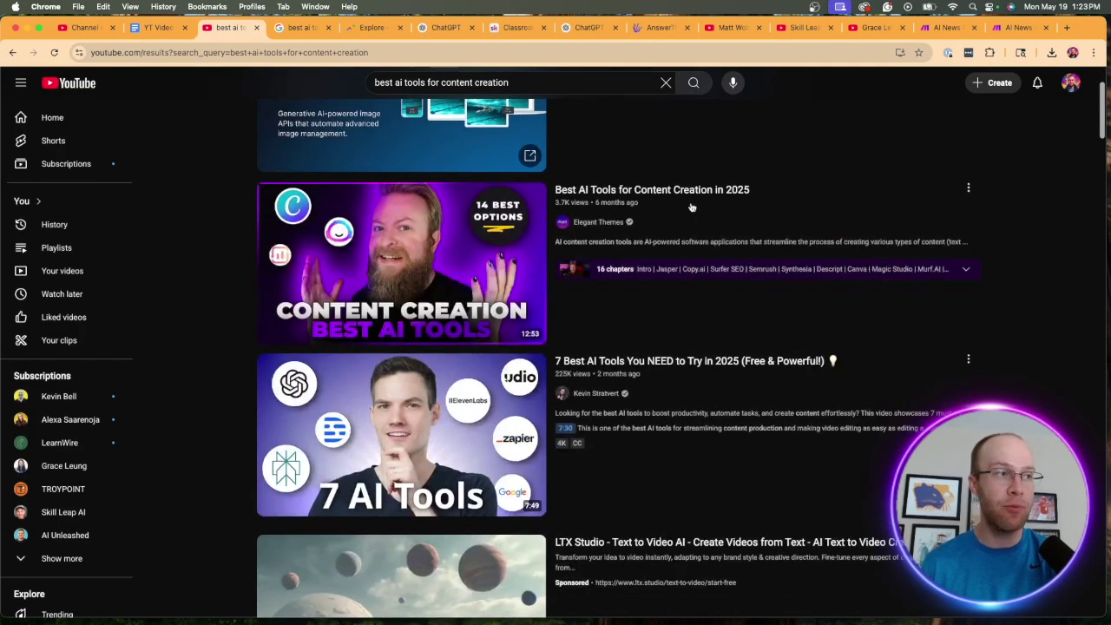
pyautogui.scroll(-6, 668, 269)
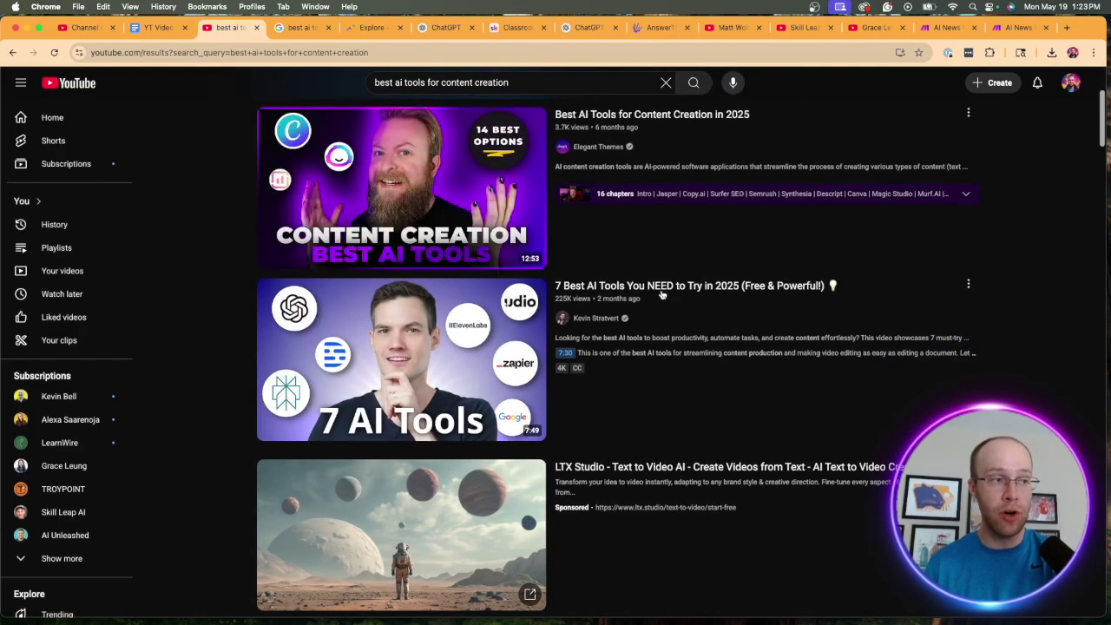
pyautogui.scroll(-12, 668, 269)
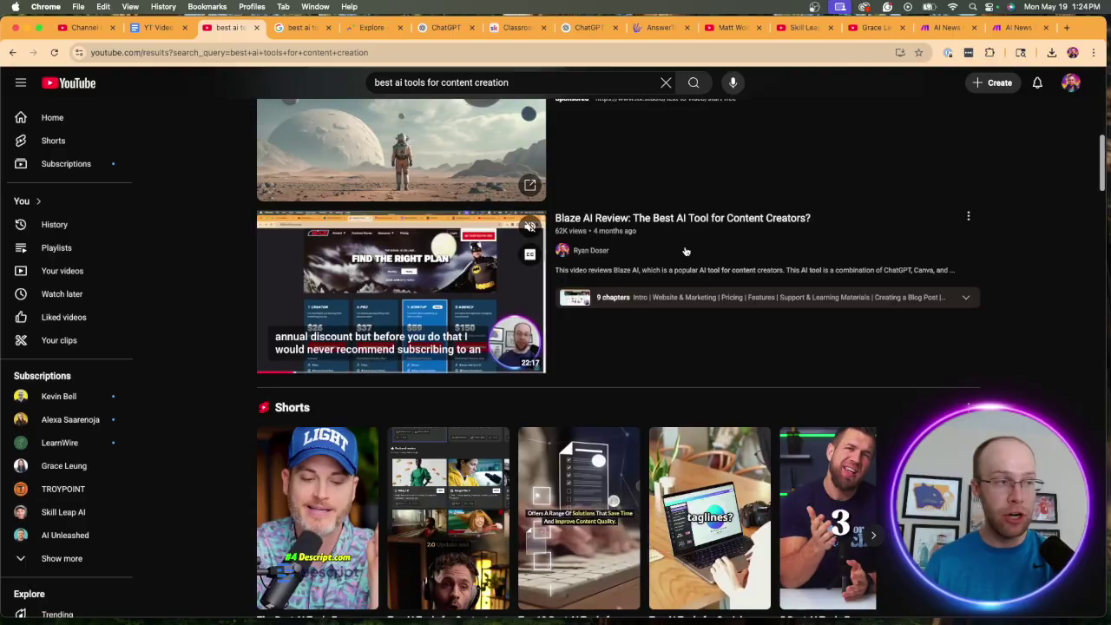
pyautogui.scroll(-20, 685, 255)
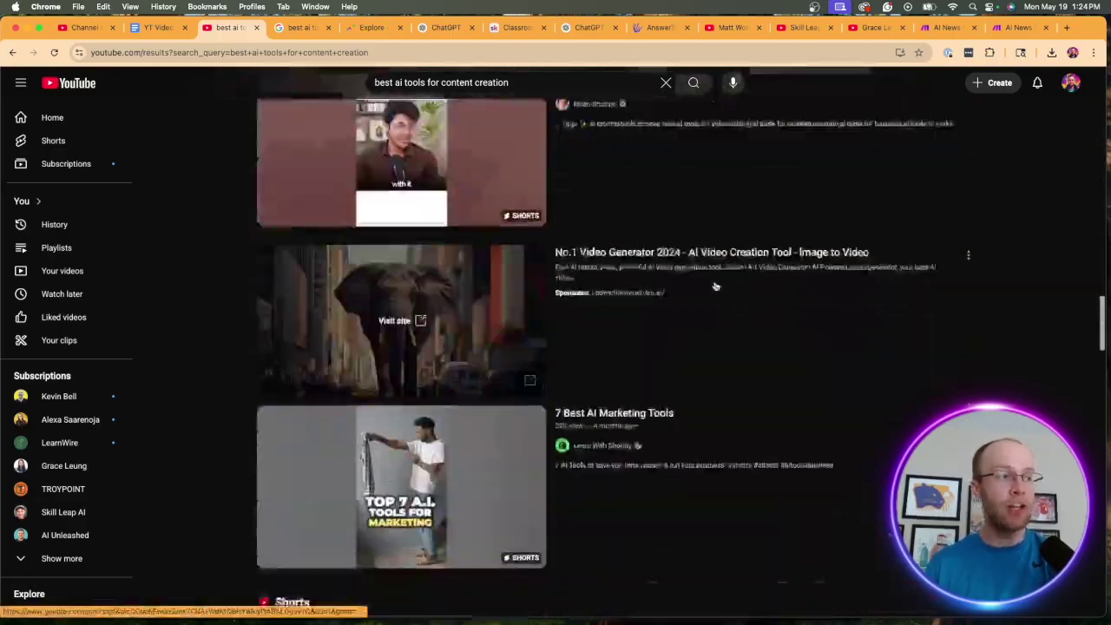
pyautogui.scroll(-10, 715, 284)
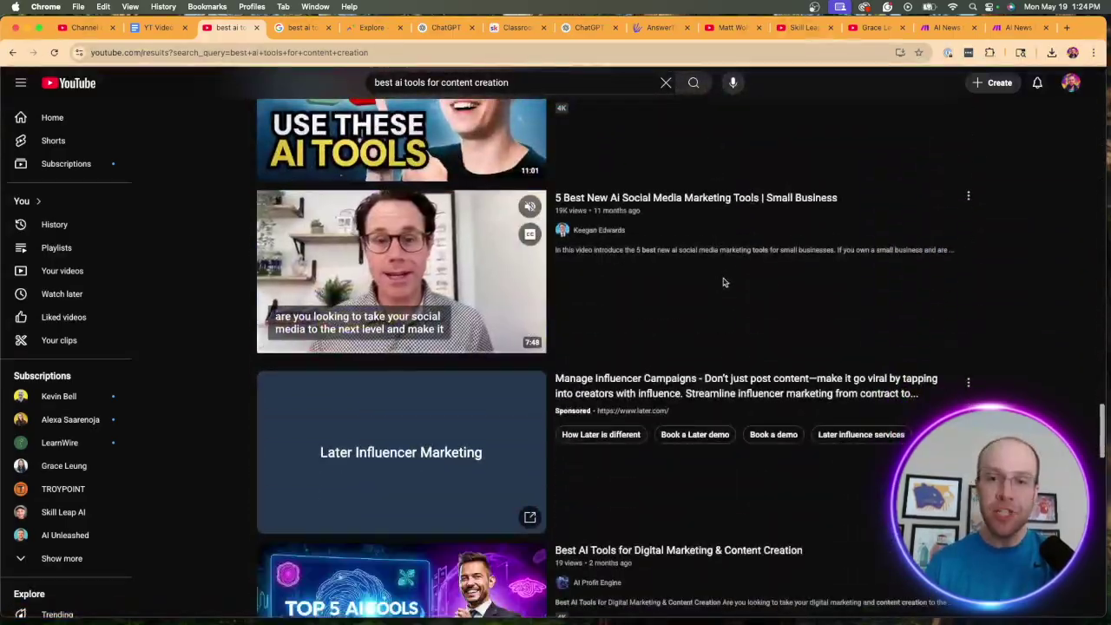
pyautogui.scroll(-20, 724, 282)
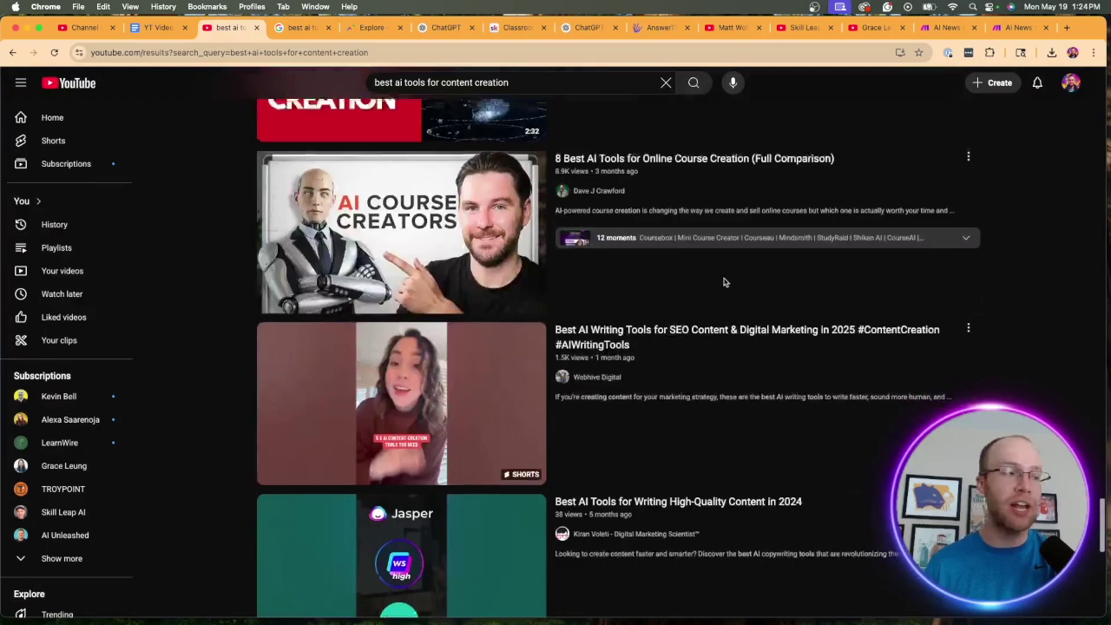
pyautogui.scroll(20, 724, 282)
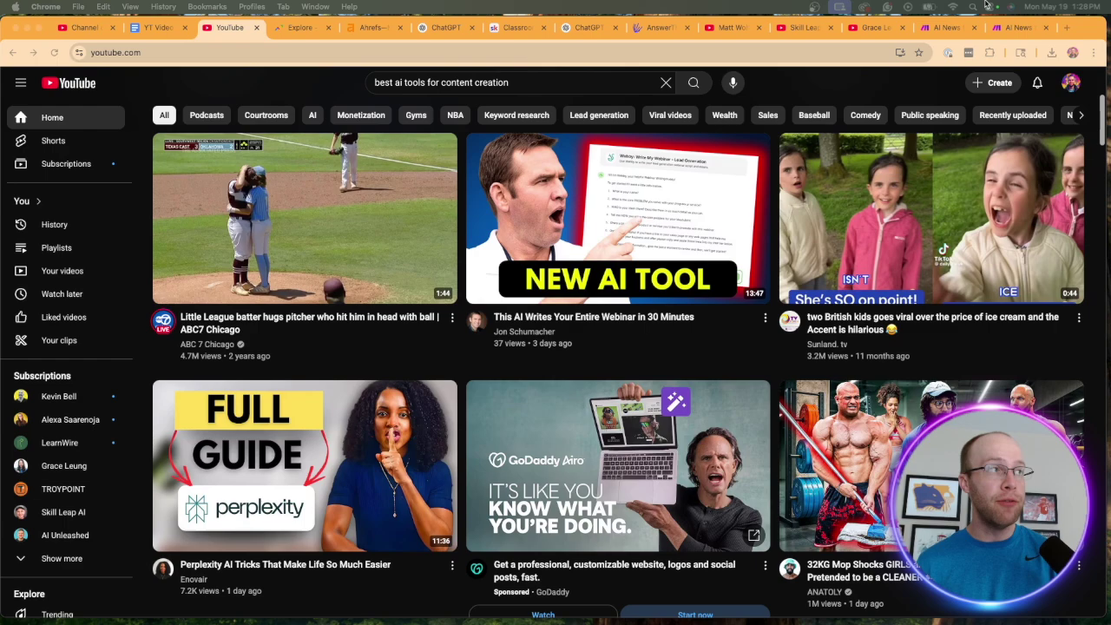
# Step: View the Ahrefs homepage, and back on YouTube clear the old search query and reload the home page
pyautogui.click(368, 28)
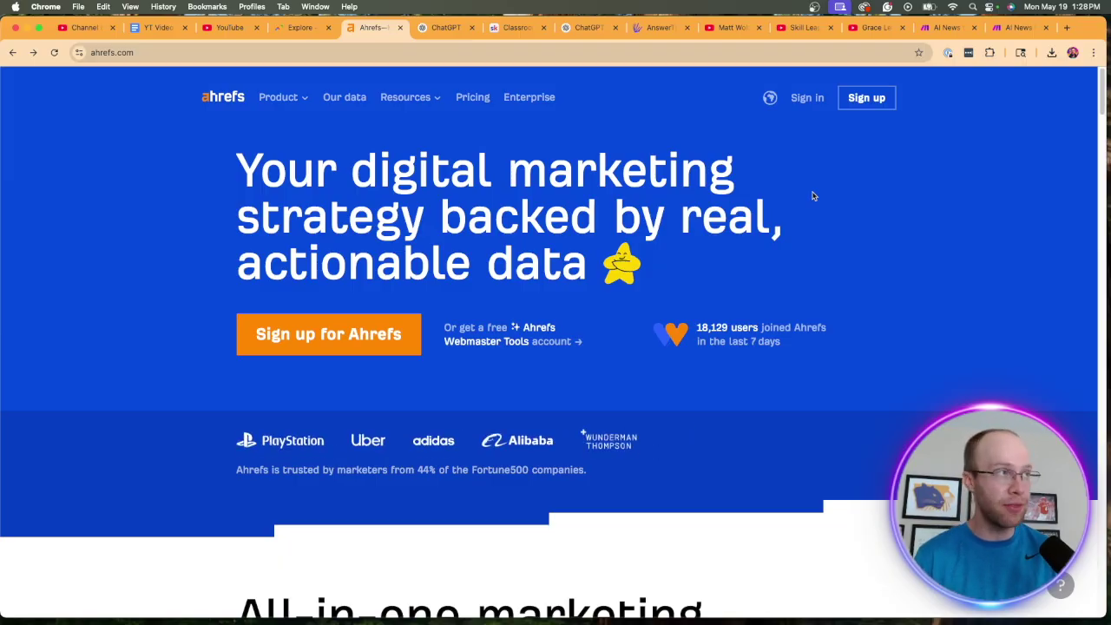
pyautogui.click(237, 28)
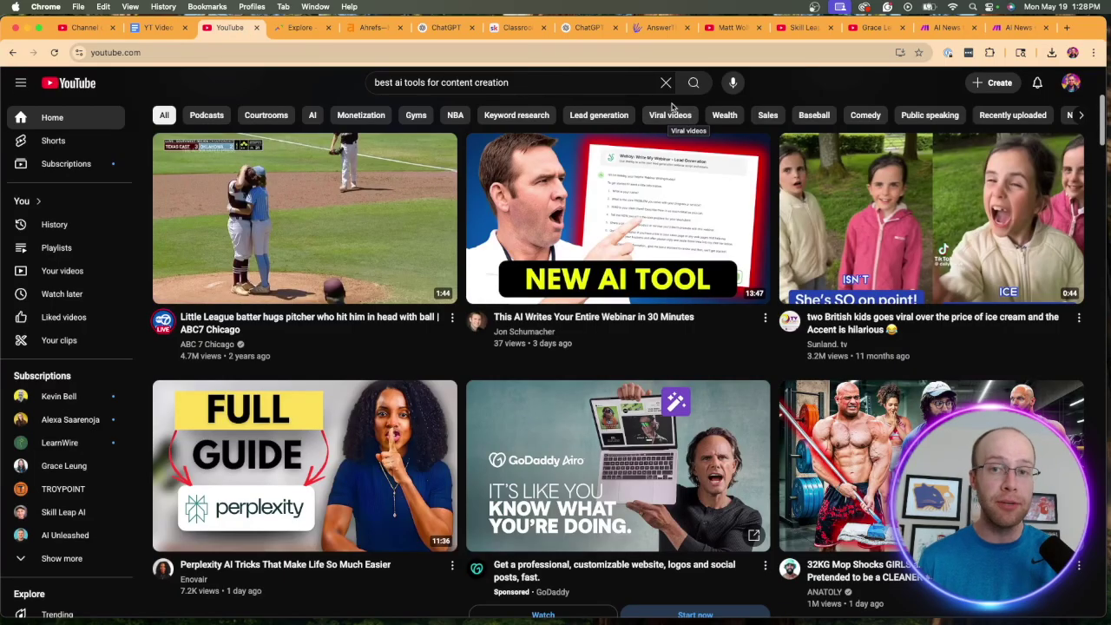
pyautogui.click(497, 85)
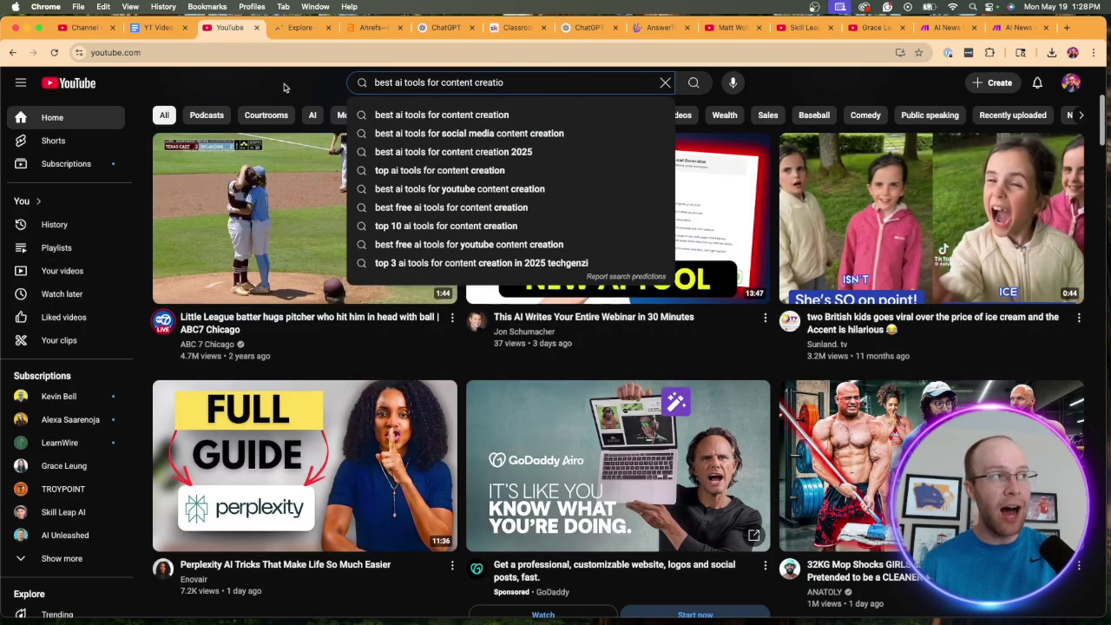
pyautogui.press('super+a')
pyautogui.press('BackSpace')
pyautogui.click(323, 90)
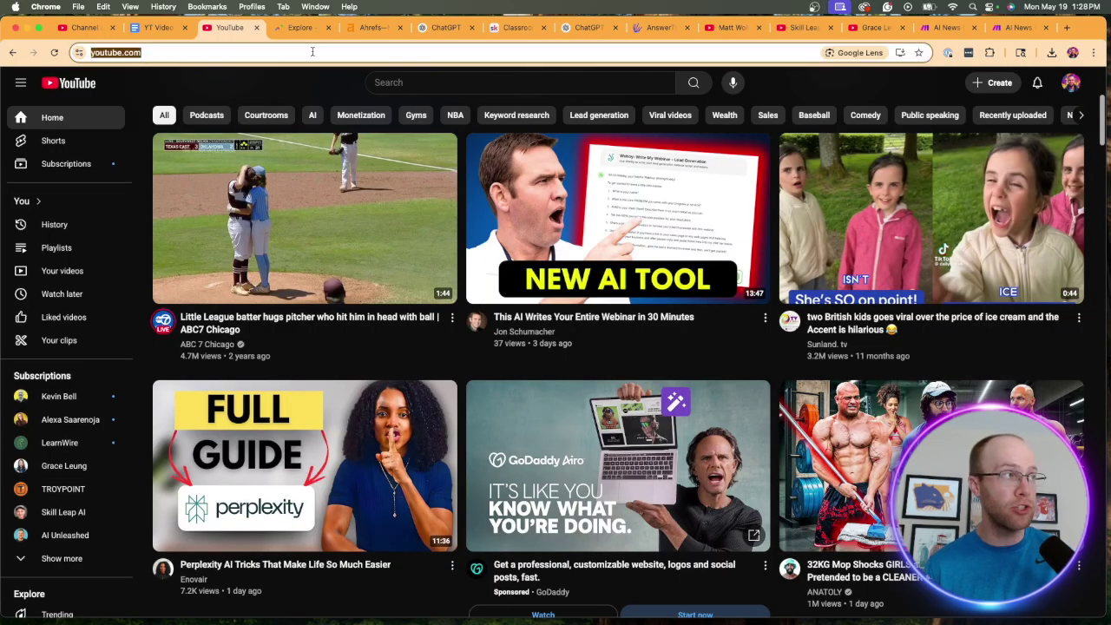
pyautogui.press('Return')
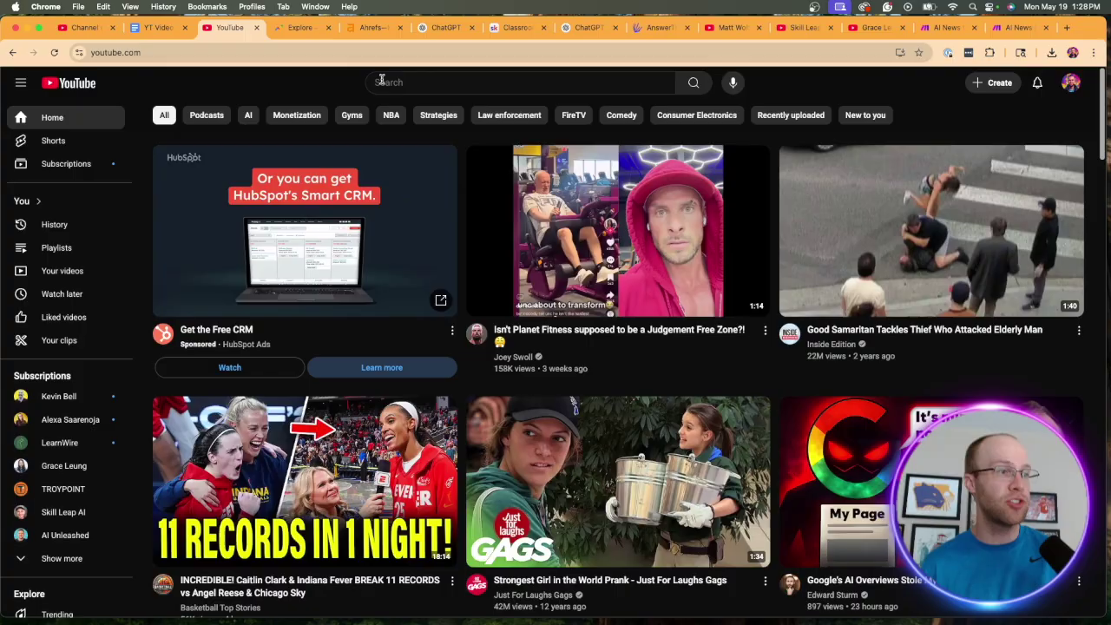
# Step: Enter "best ai tools" in the YouTube search without submitting it, to bring up the autocomplete suggestions
pyautogui.click(421, 82)
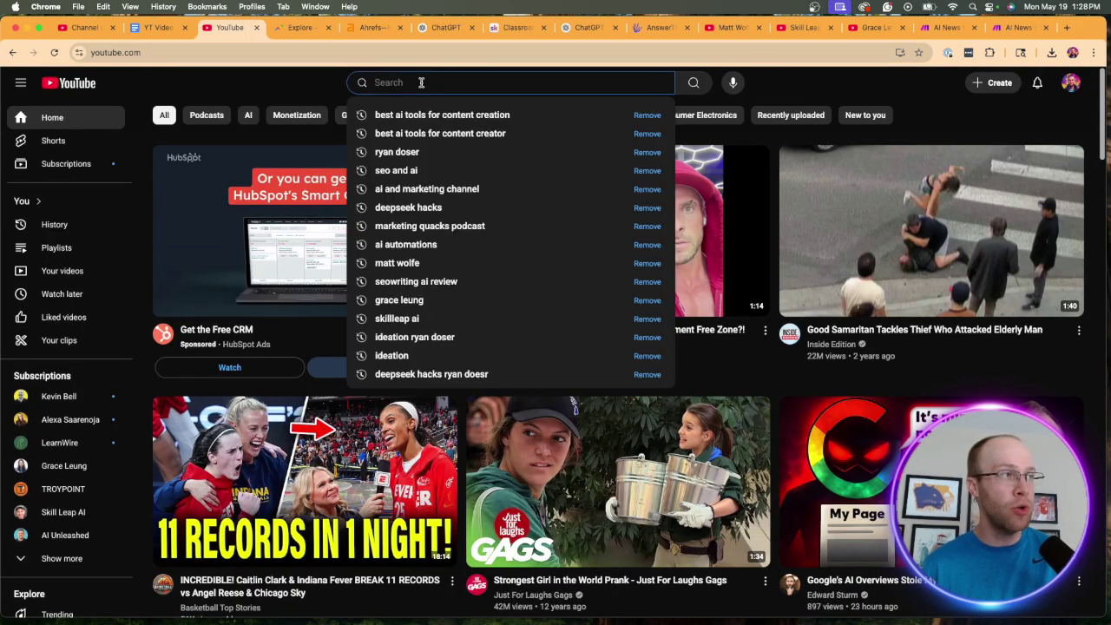
pyautogui.write('best')
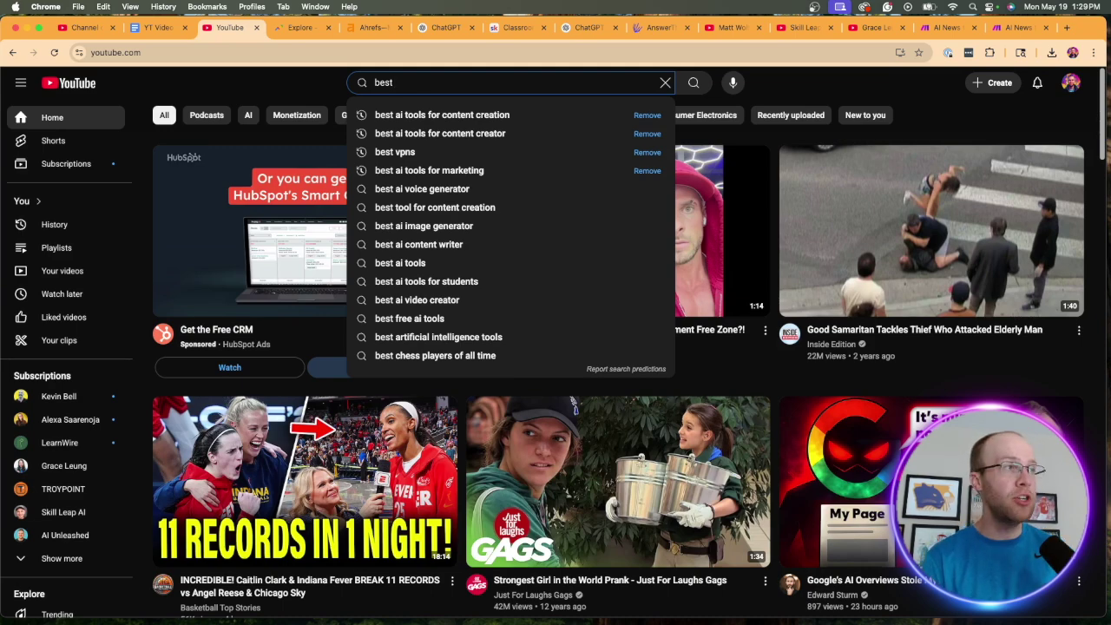
pyautogui.write('ai tools')
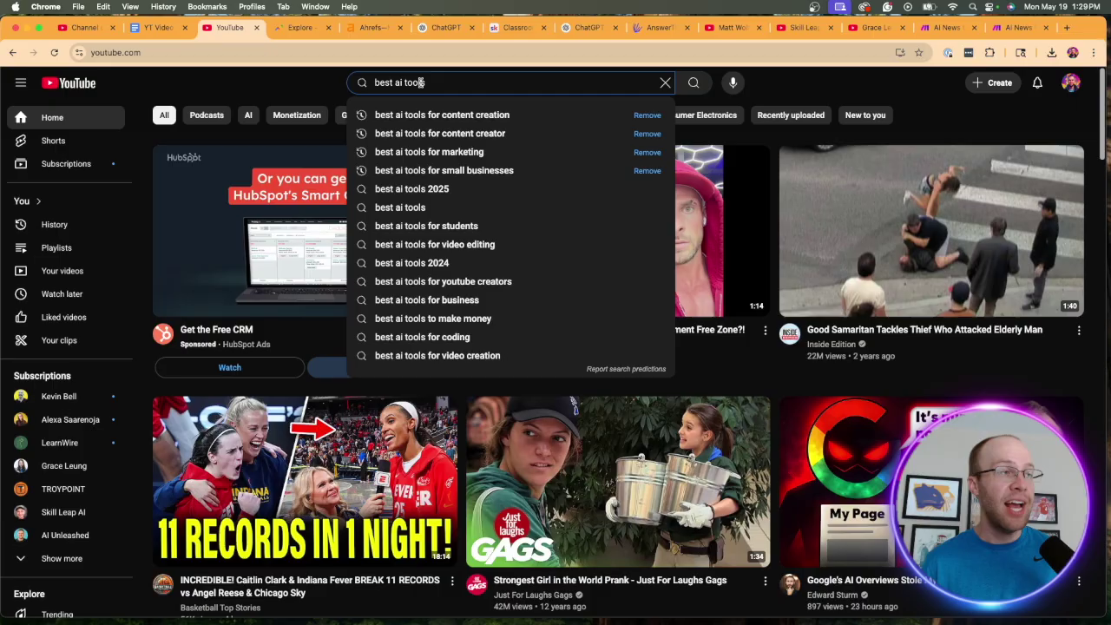
# Step: Remove the four past searches from the suggestions: small businesses, marketing, content creator and content creation
pyautogui.click(647, 170)
pyautogui.click(646, 151)
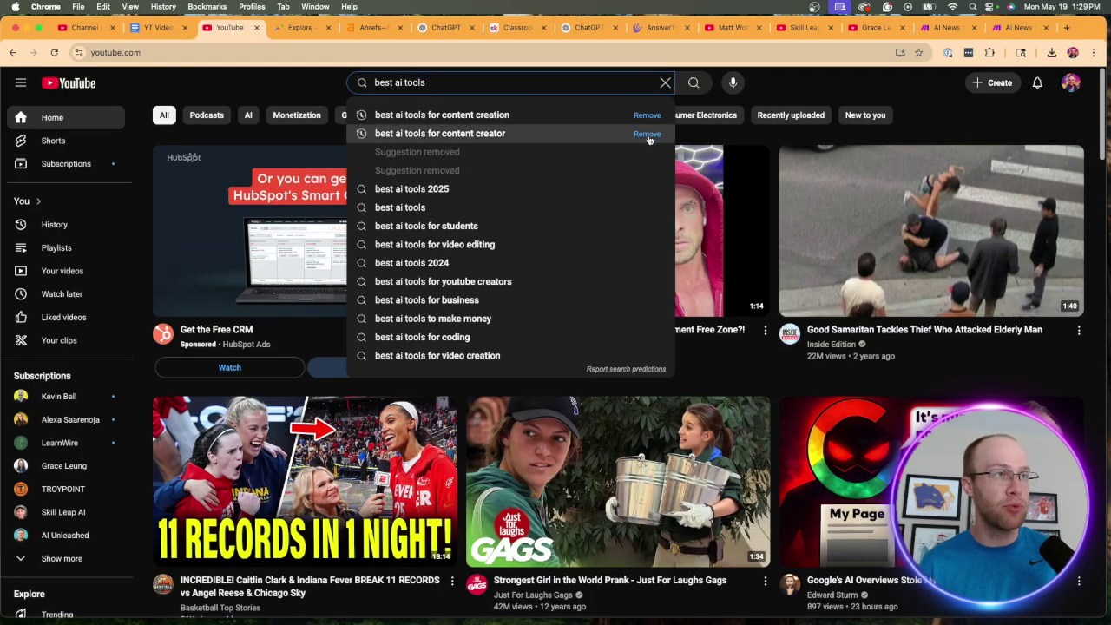
pyautogui.click(647, 137)
pyautogui.click(646, 118)
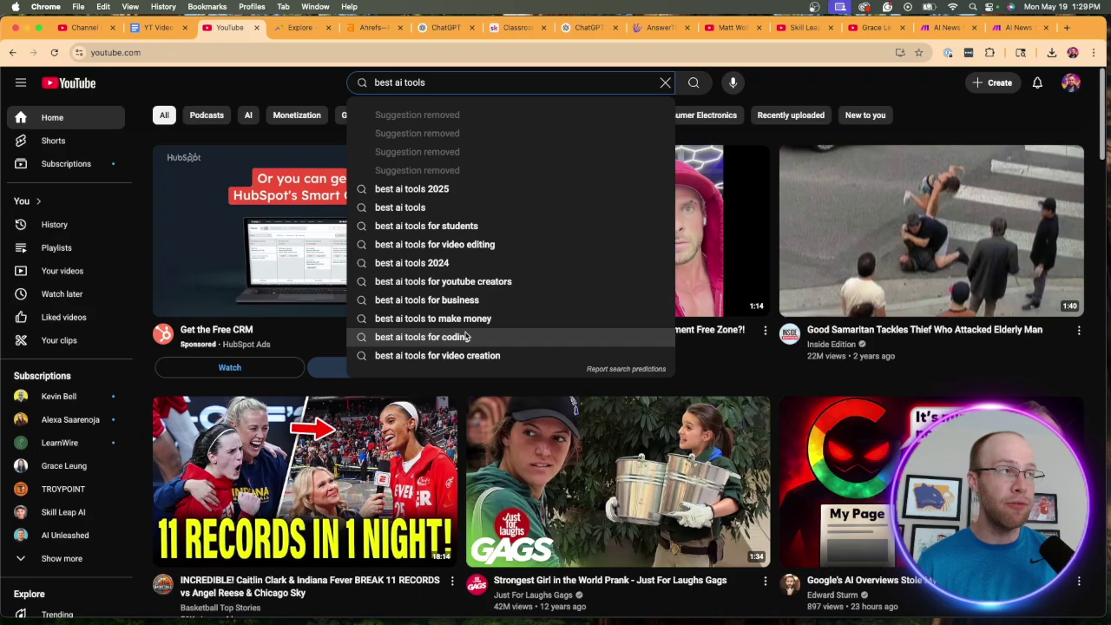
# Step: On the Google Trends Explore page, change the data source to YouTube Search and look through the first two sets of rising search queries
pyautogui.click(303, 27)
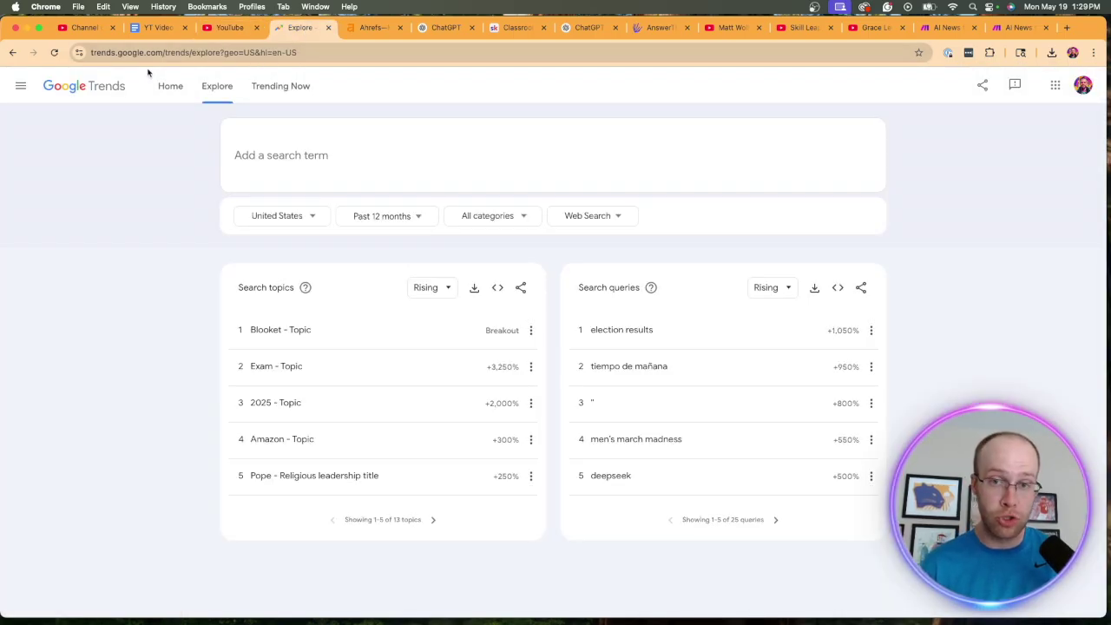
pyautogui.click(173, 94)
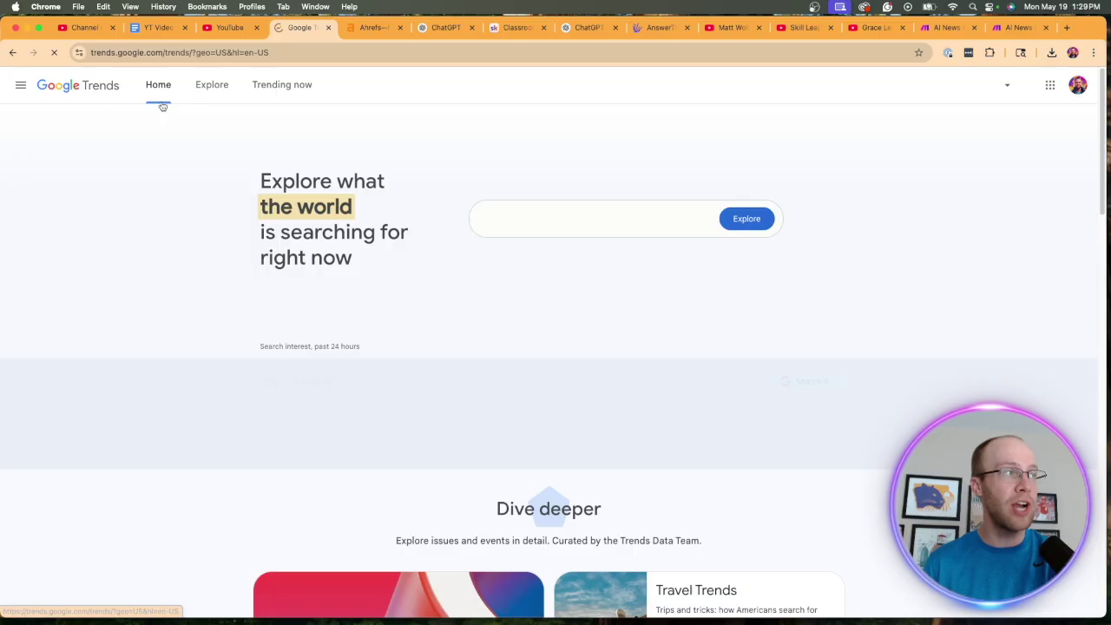
pyautogui.click(212, 86)
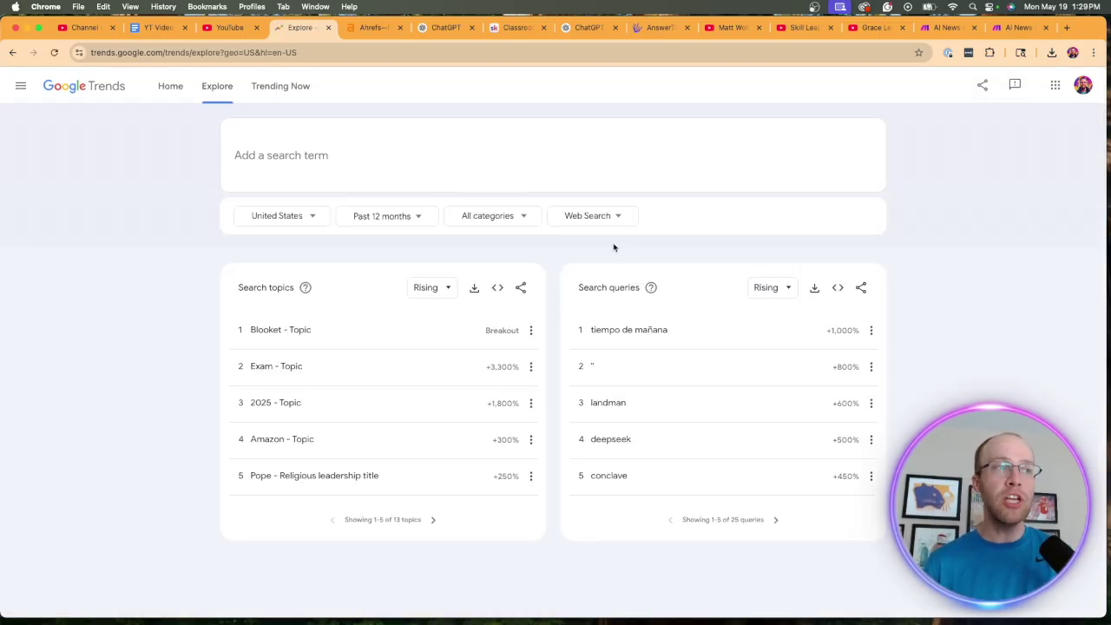
pyautogui.click(583, 217)
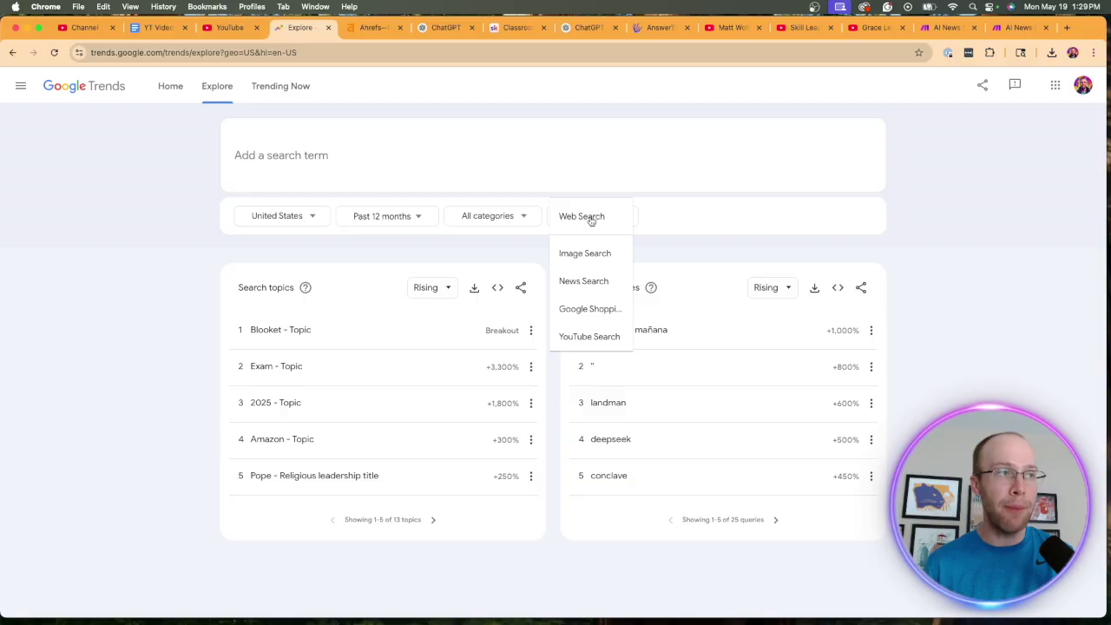
pyautogui.click(629, 222)
pyautogui.click(617, 218)
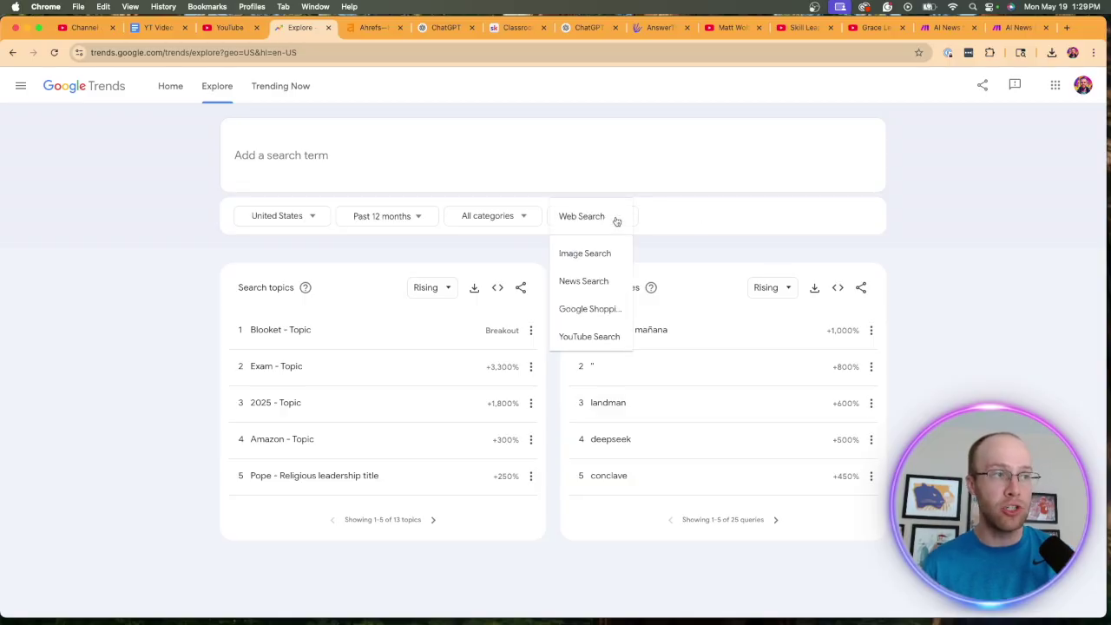
pyautogui.click(610, 337)
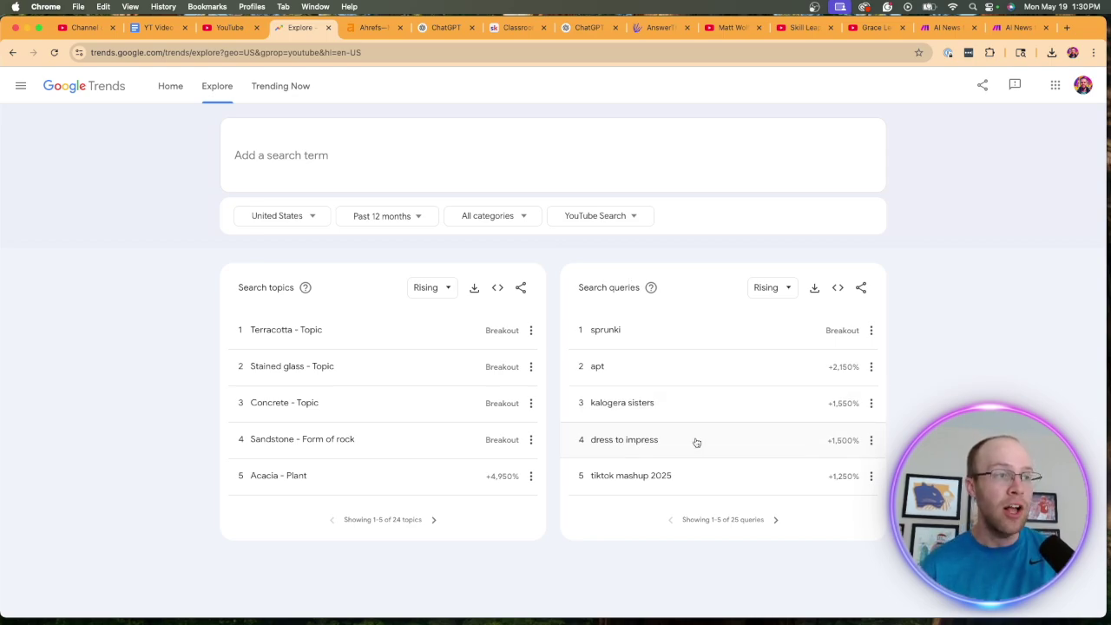
pyautogui.click(770, 523)
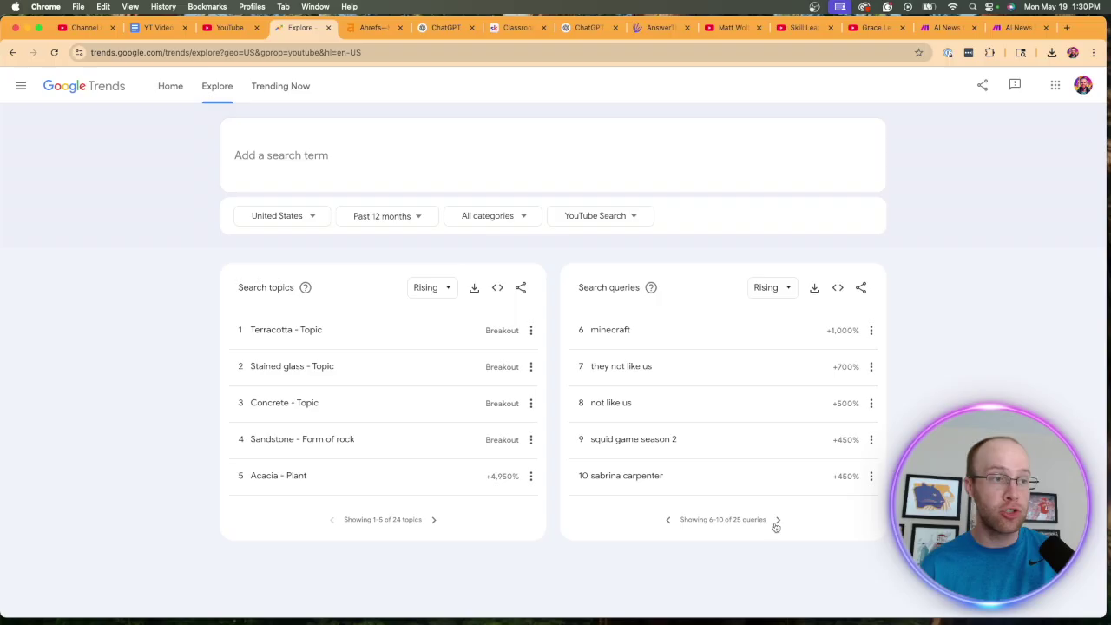
pyautogui.click(670, 520)
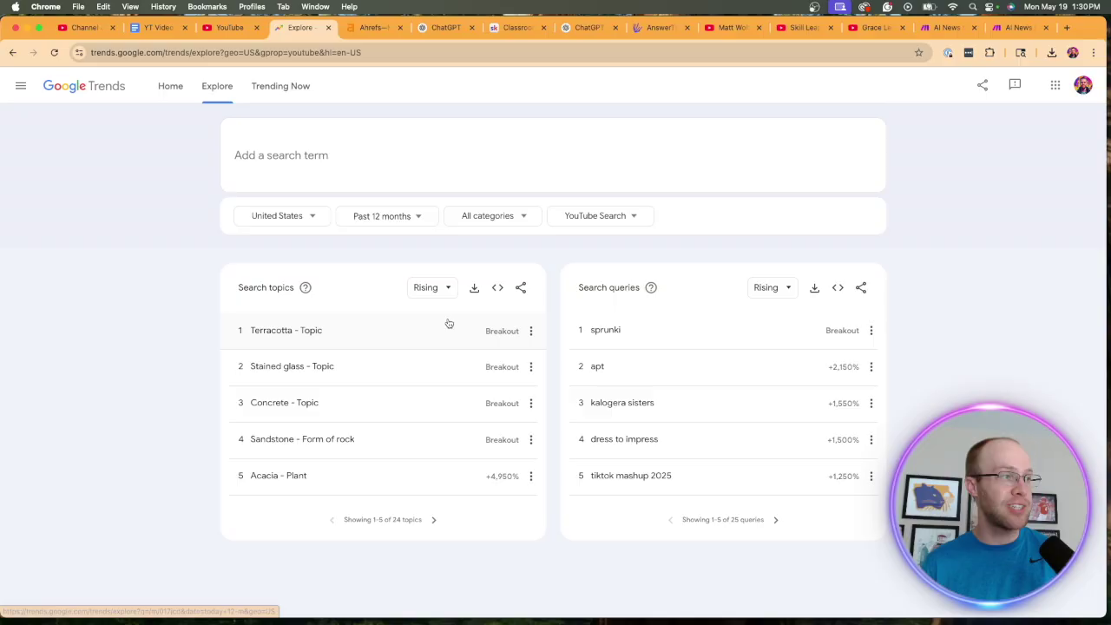
# Step: Explore the search term "best ai tools" and add "ai tools" as a comparison term
pyautogui.click(314, 170)
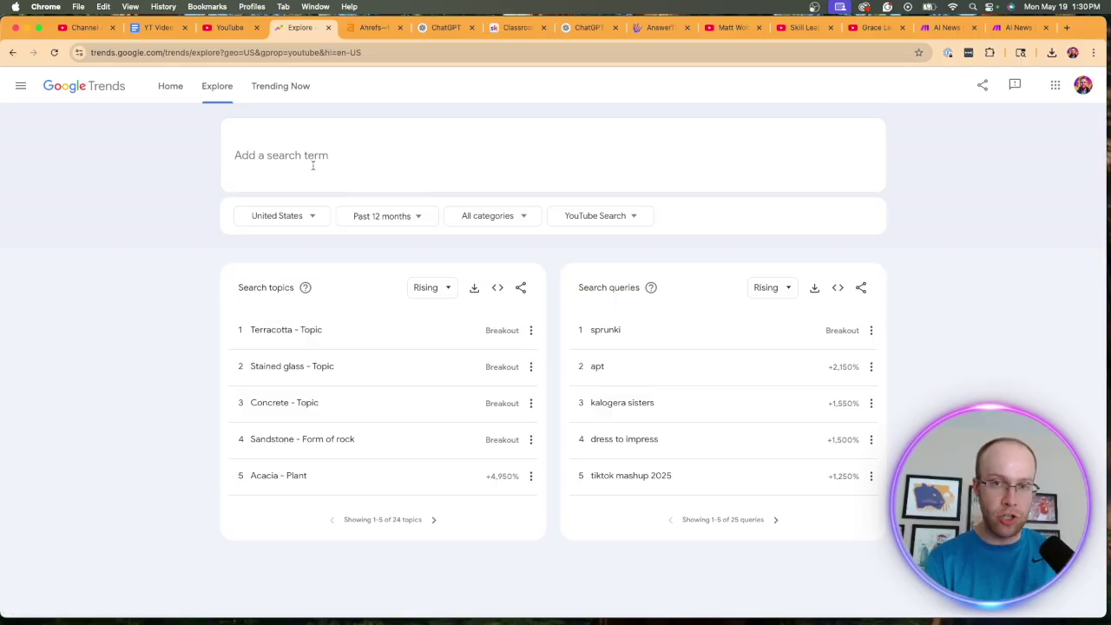
pyautogui.write('best ai tools')
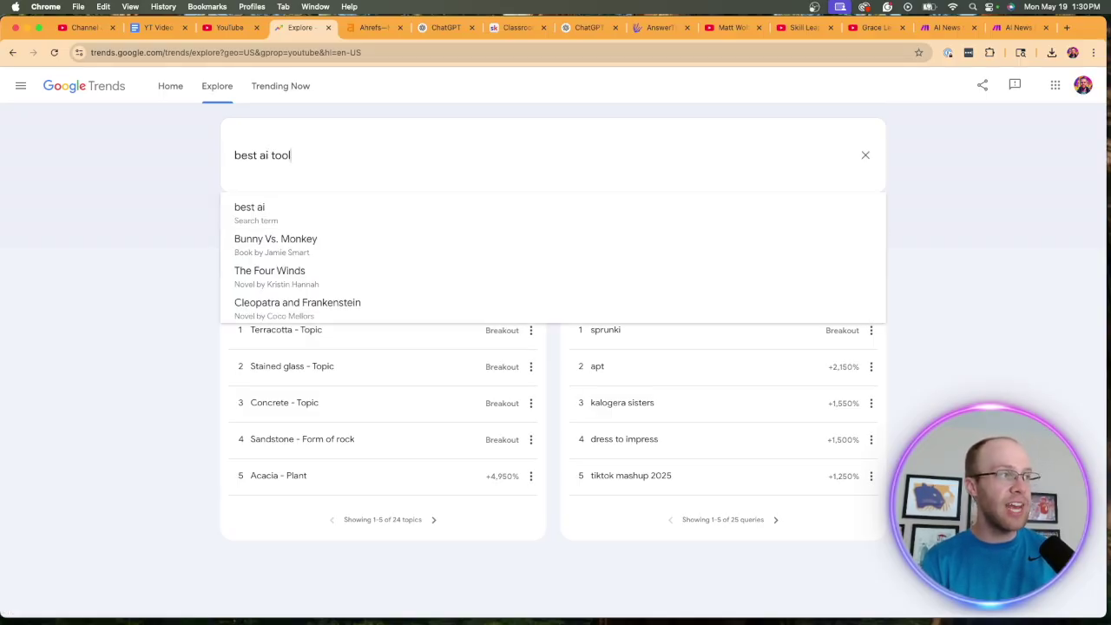
pyautogui.press('Return')
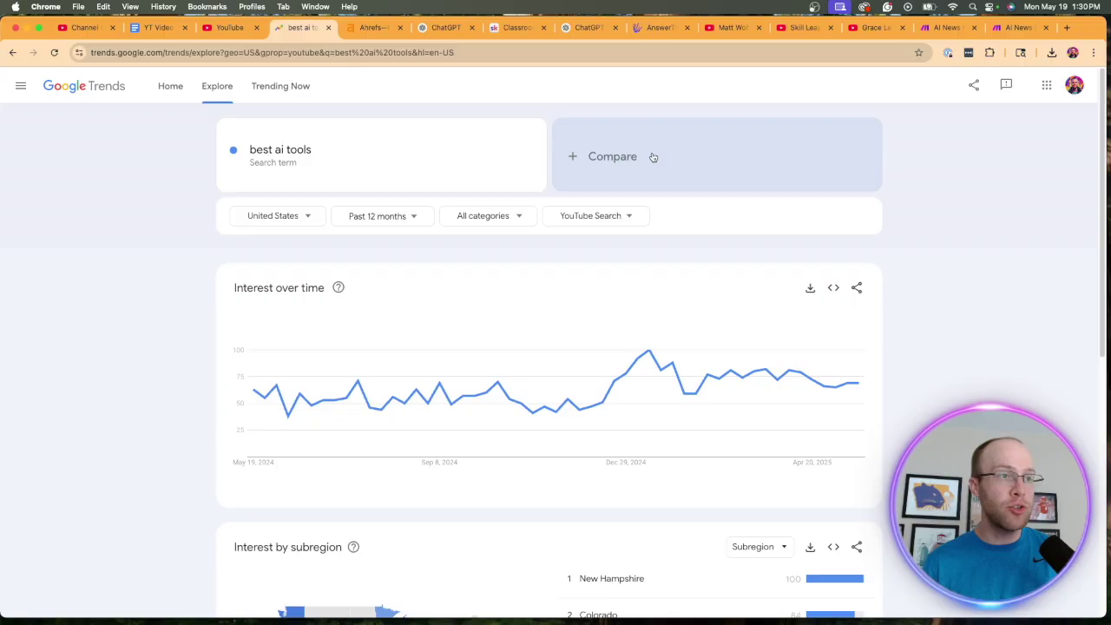
pyautogui.click(649, 157)
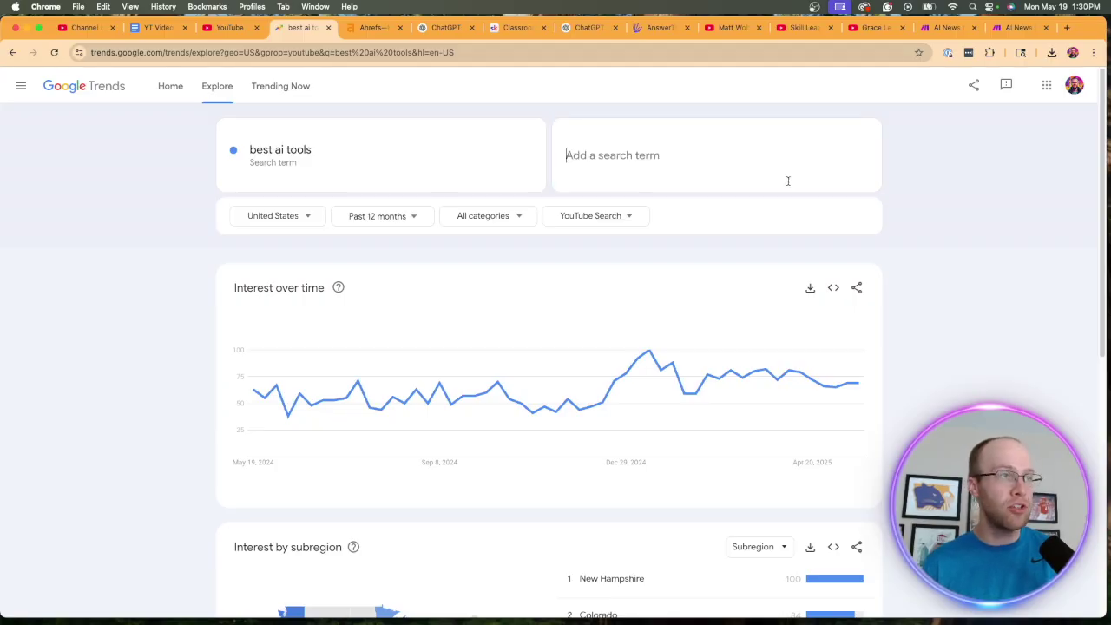
pyautogui.write('ao')
pyautogui.write(' tools')
pyautogui.press('Return')
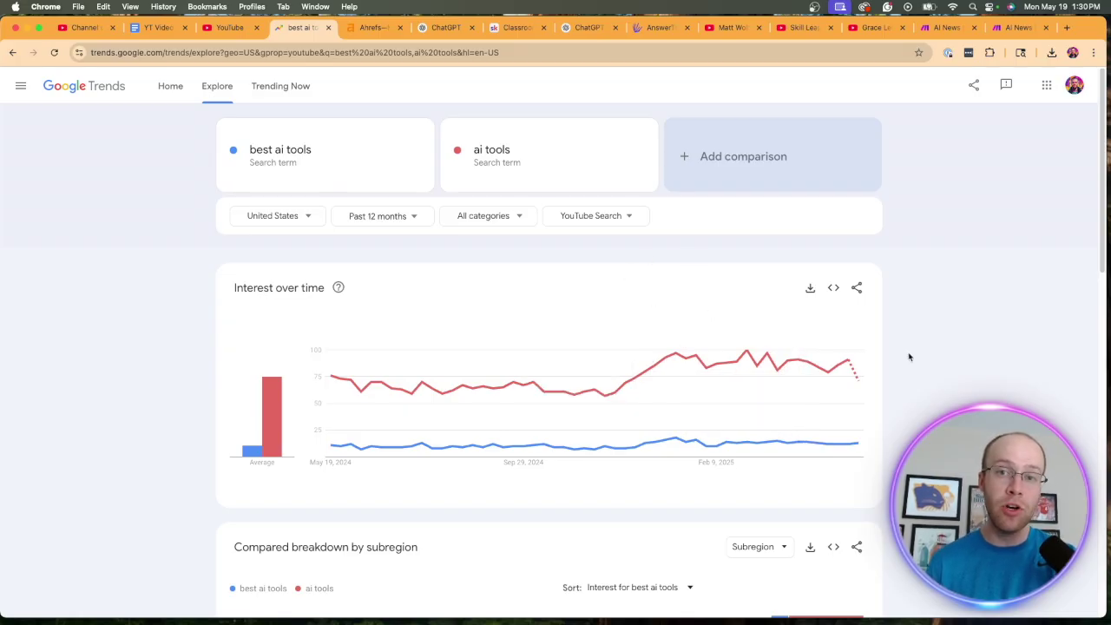
# Step: View the available time ranges and examine the regional breakdown and rising related queries for both compared terms
pyautogui.click(369, 224)
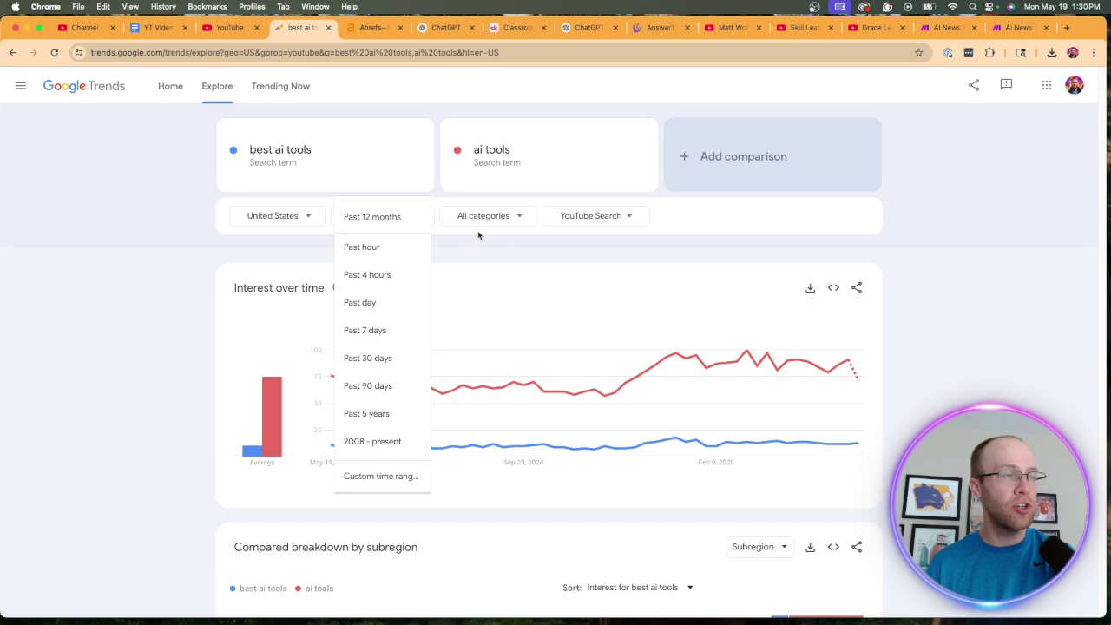
pyautogui.click(504, 233)
pyautogui.scroll(-5, 679, 286)
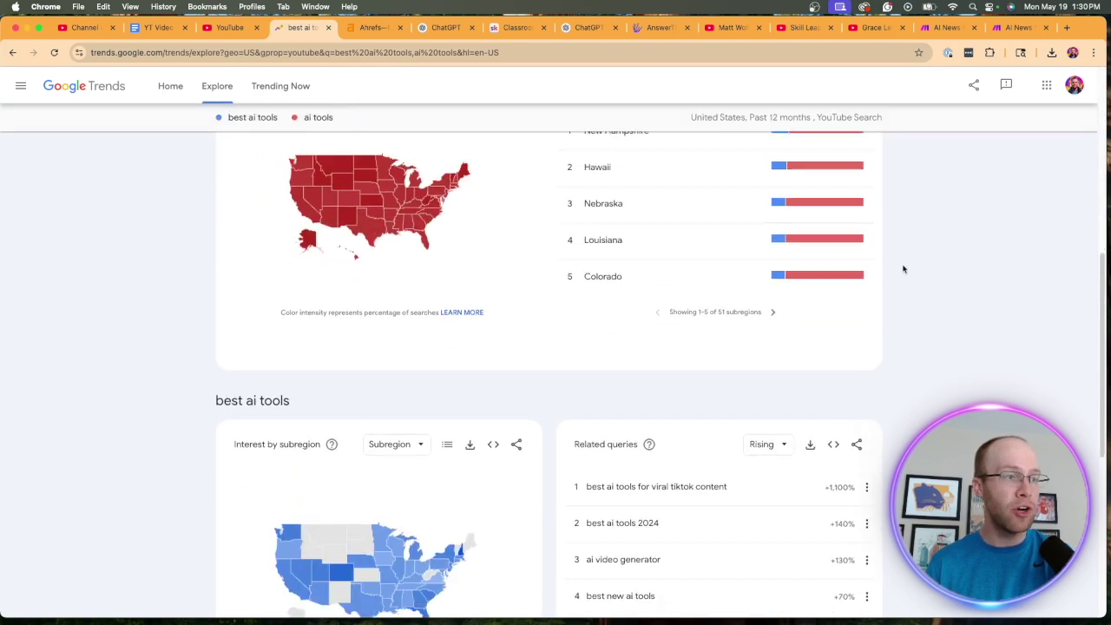
pyautogui.scroll(-3, 677, 355)
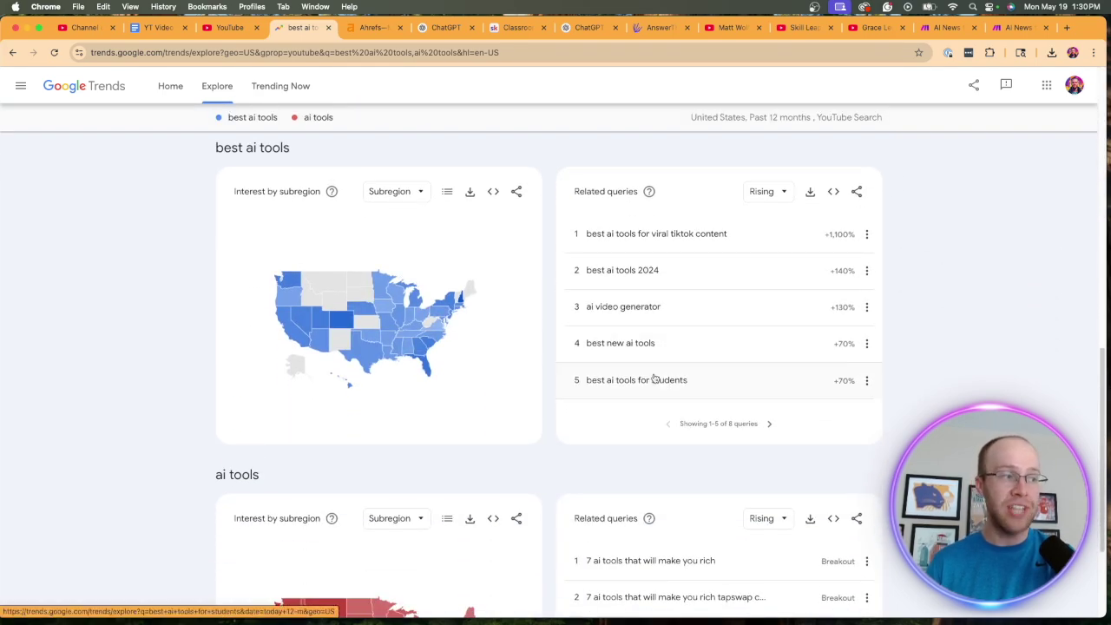
pyautogui.scroll(1, 642, 252)
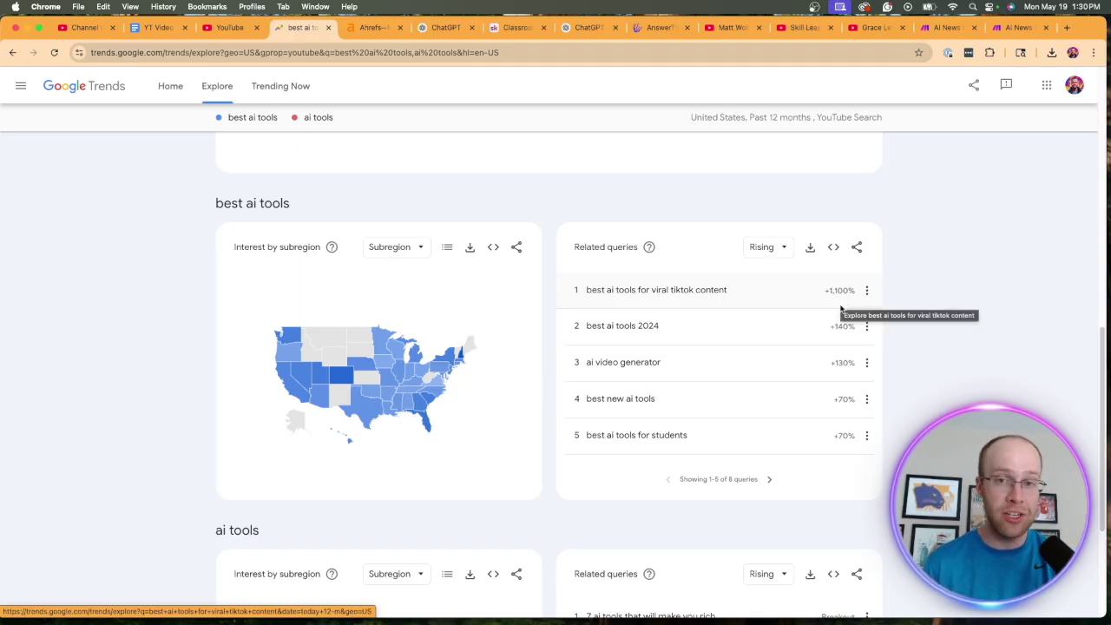
pyautogui.scroll(-1, 811, 384)
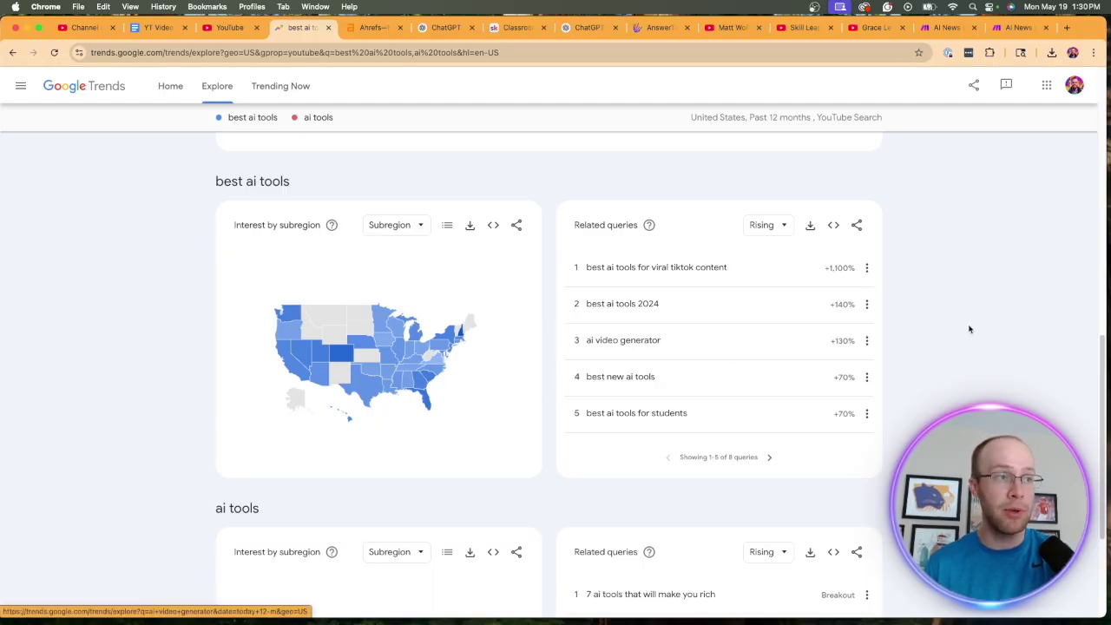
pyautogui.scroll(-2, 969, 329)
pyautogui.scroll(-3, 647, 318)
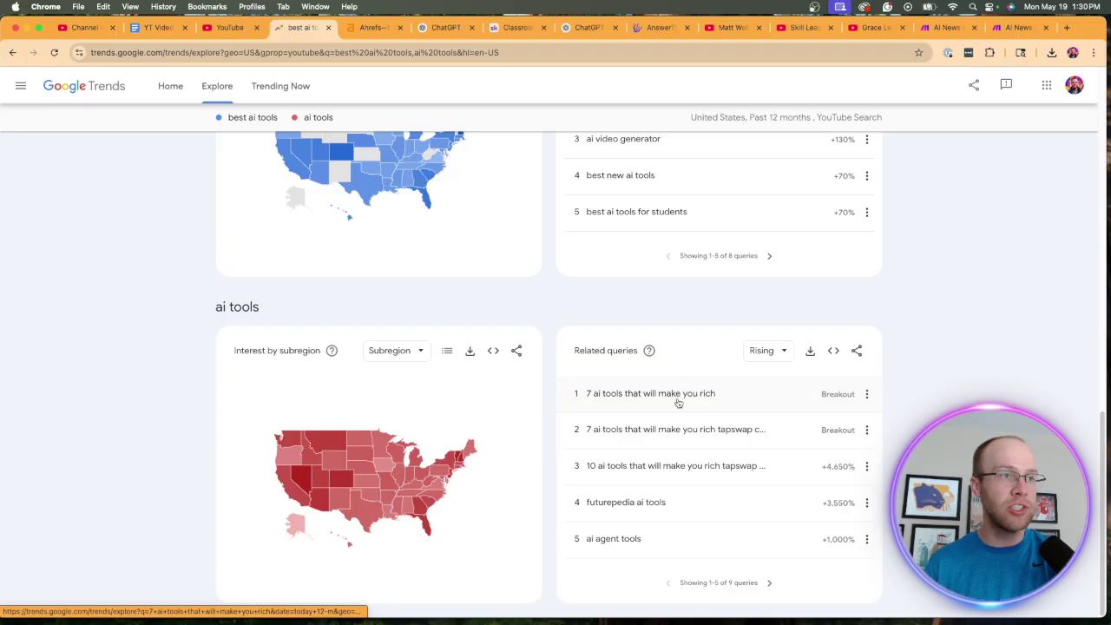
pyautogui.scroll(15, 555, 243)
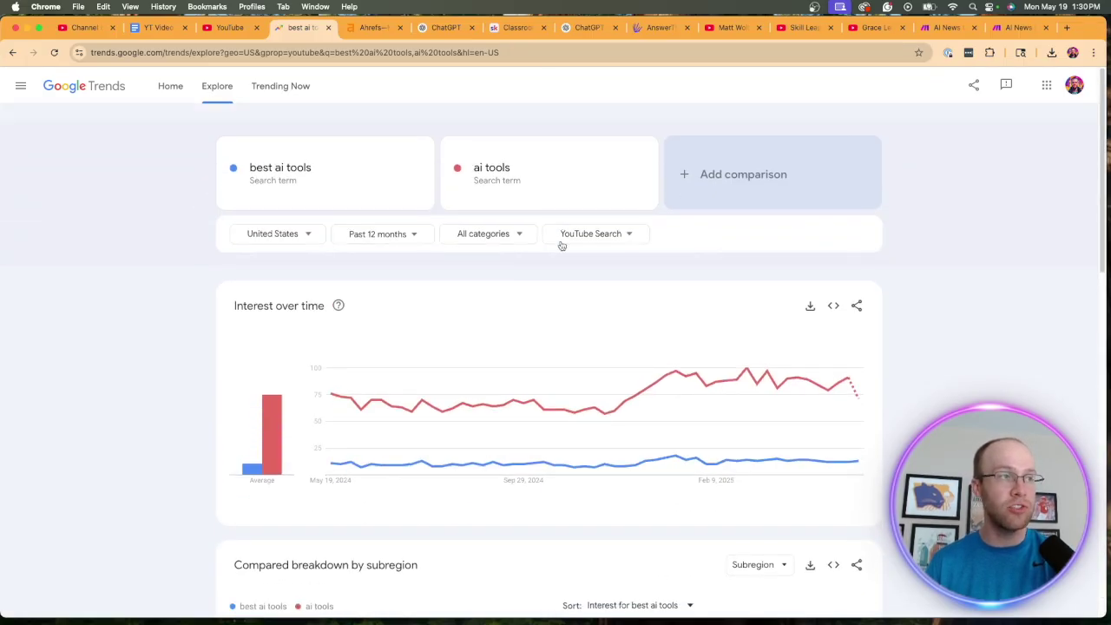
# Step: Remove the terms "ai tools" and "best ai tools" from the comparison and explore "ChatGPT" instead
pyautogui.click(640, 158)
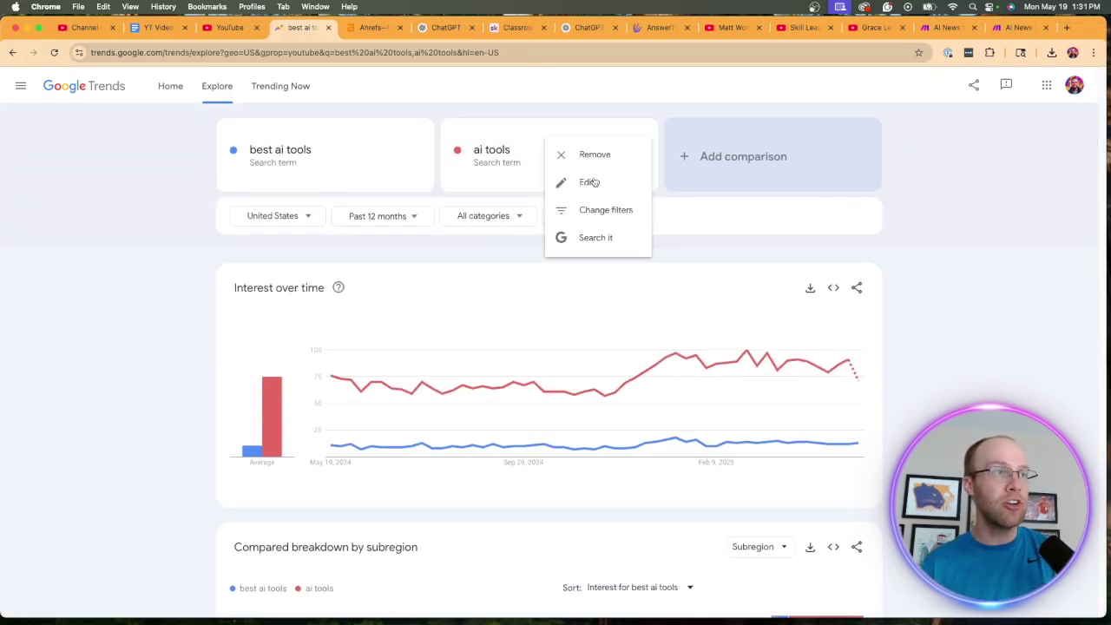
pyautogui.press('Escape')
pyautogui.click(526, 158)
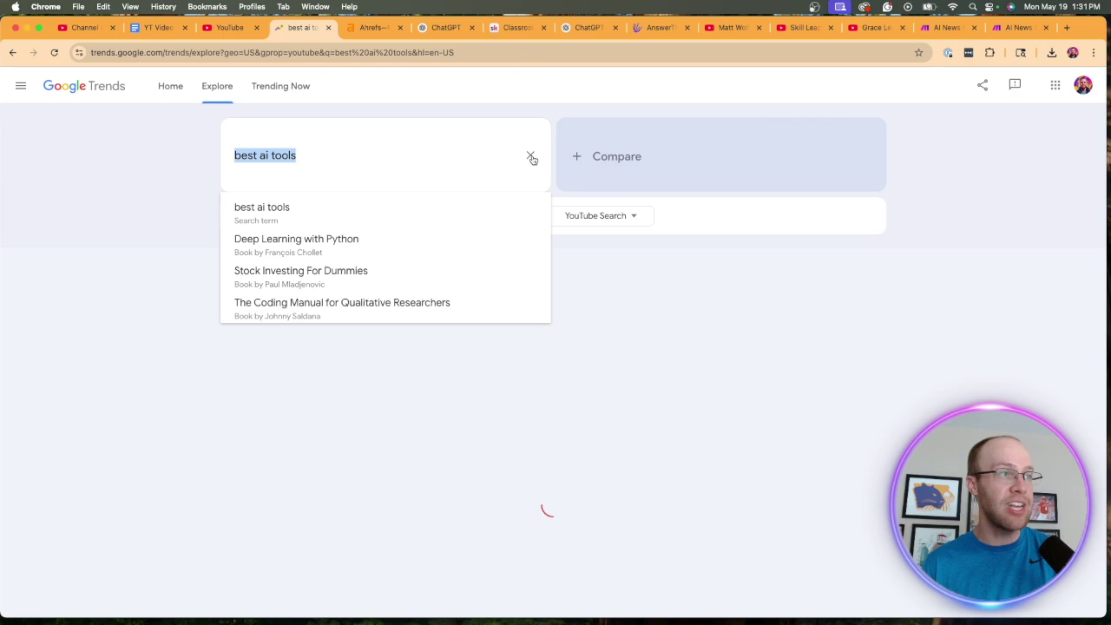
pyautogui.press('BackSpace')
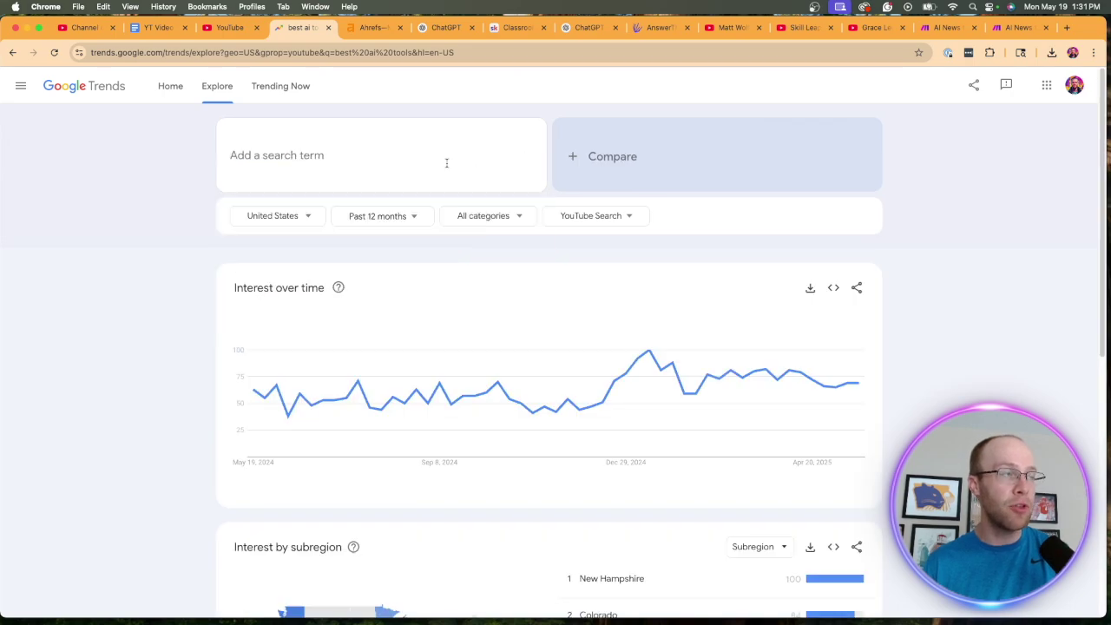
pyautogui.click(999, 179)
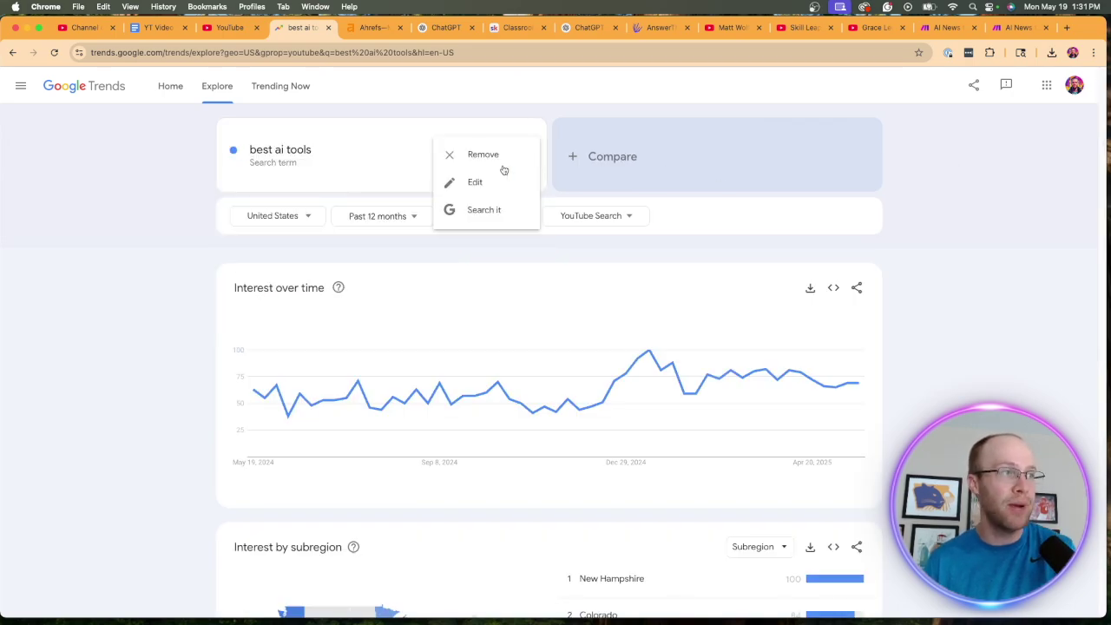
pyautogui.click(497, 157)
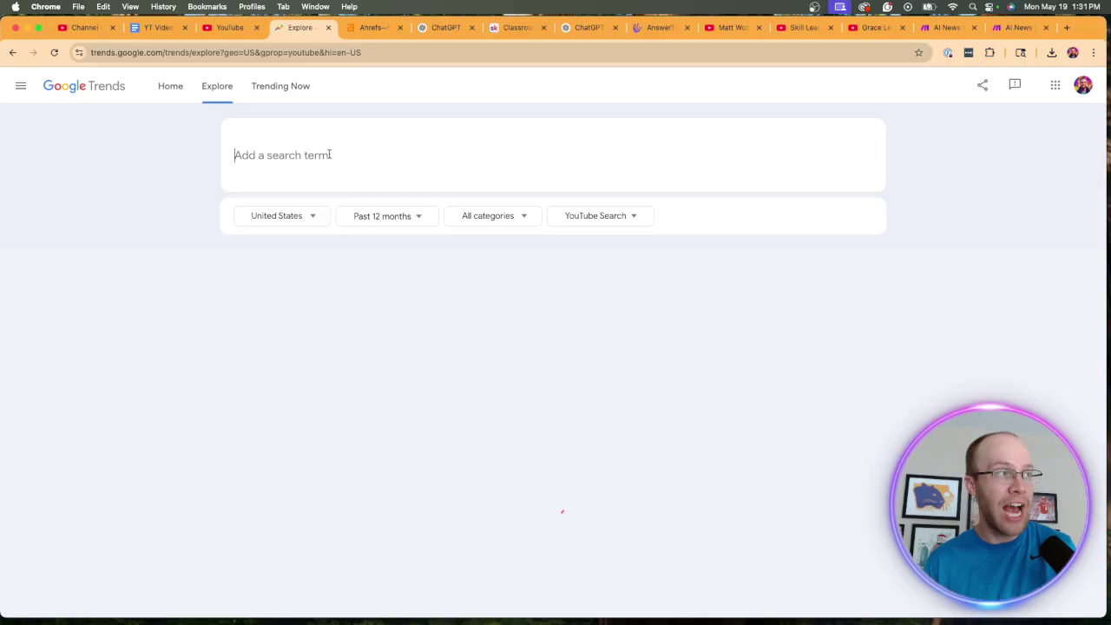
pyautogui.click(330, 154)
pyautogui.write('ChatGPT')
pyautogui.press('Return')
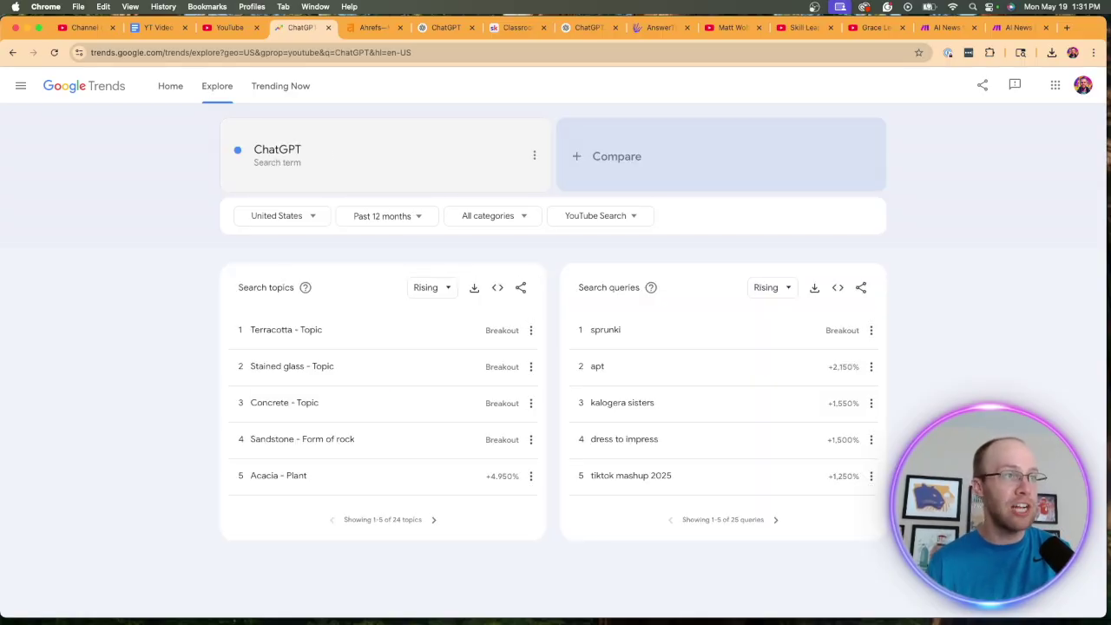
# Step: Look through the rising related queries for ChatGPT, and check YouTube's autocomplete suggestions for "best ai tools" before returning to Google Trends
pyautogui.scroll(-6, 806, 305)
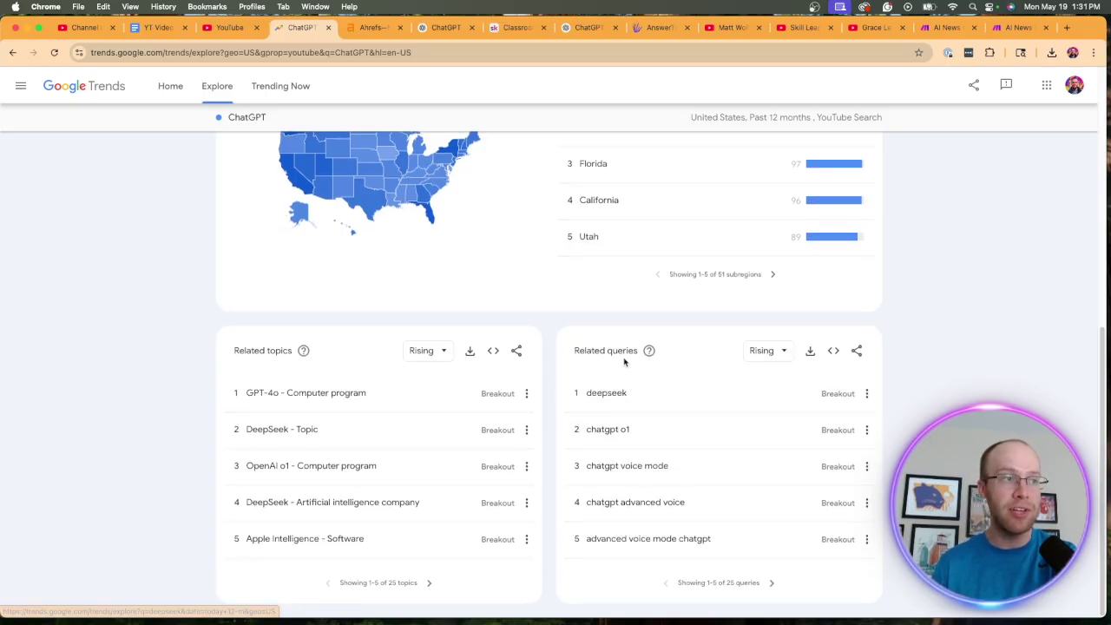
pyautogui.click(772, 582)
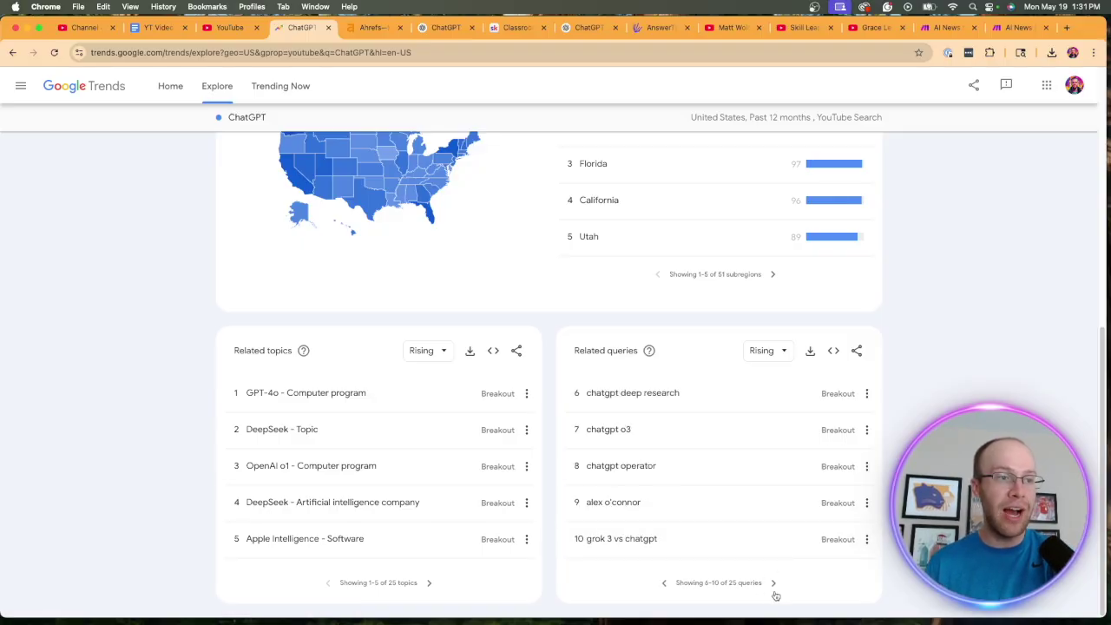
pyautogui.click(771, 590)
pyautogui.scroll(10, 781, 486)
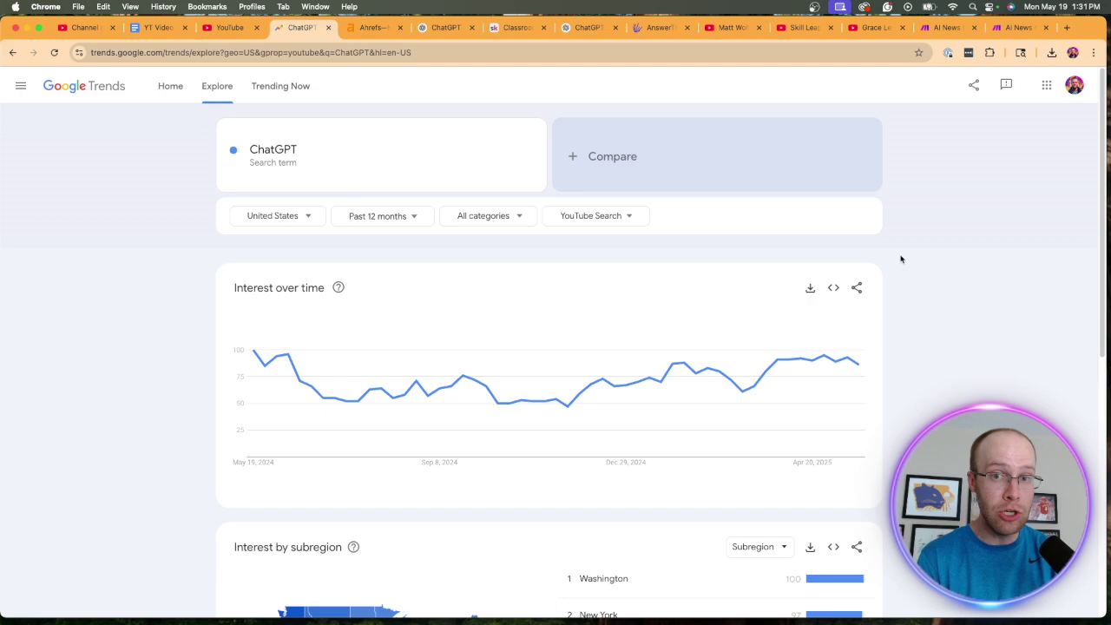
pyautogui.click(217, 29)
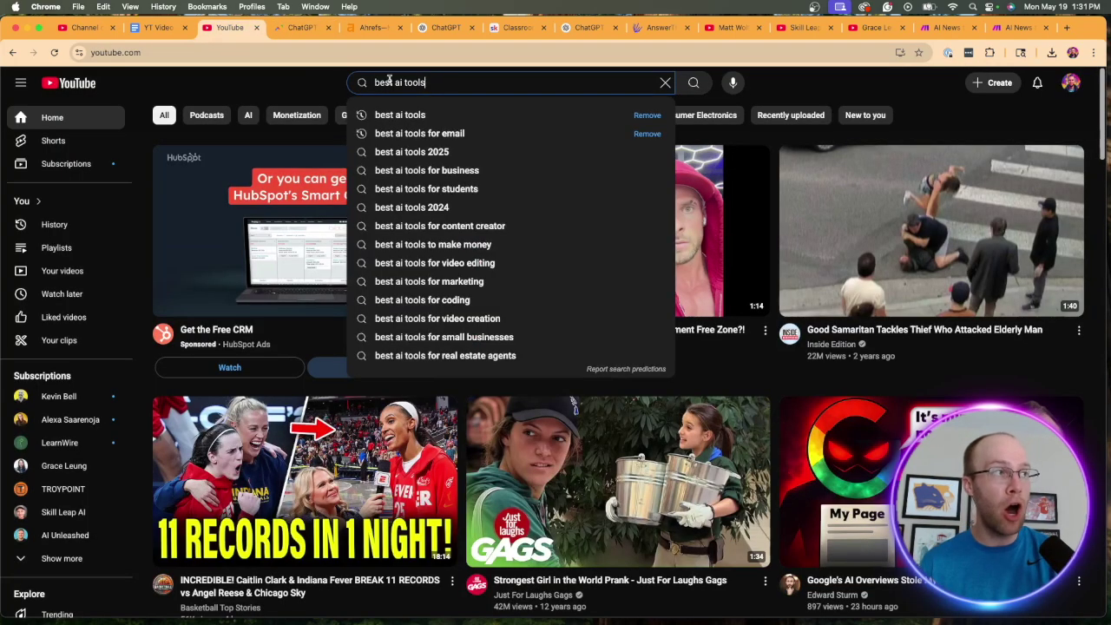
pyautogui.click(295, 29)
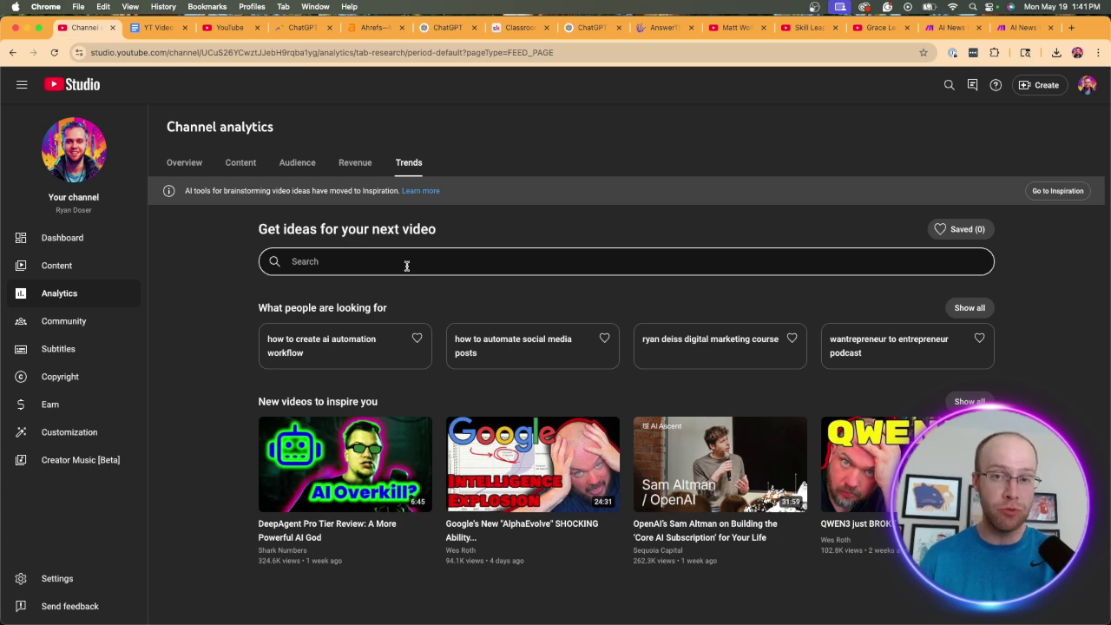
pyautogui.click(339, 256)
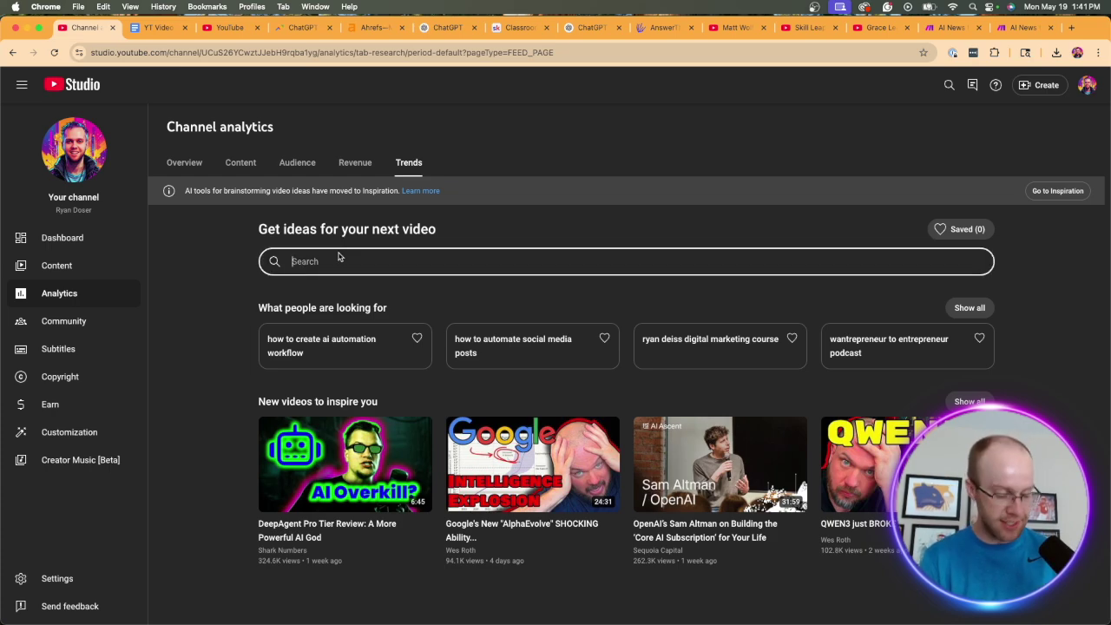
pyautogui.write('best ai tools')
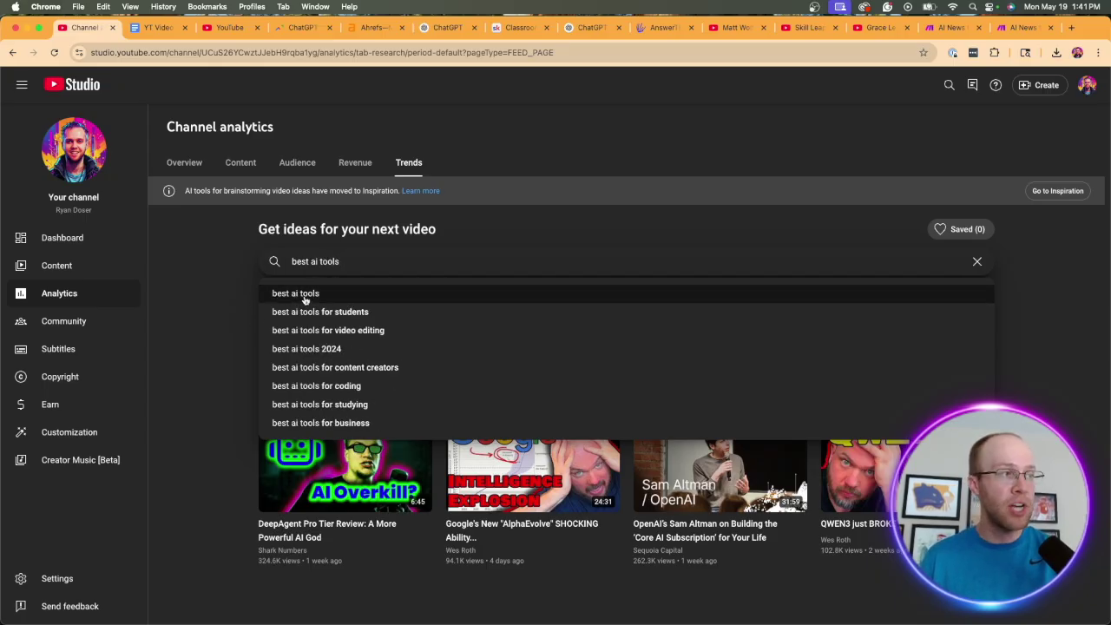
pyautogui.click(304, 295)
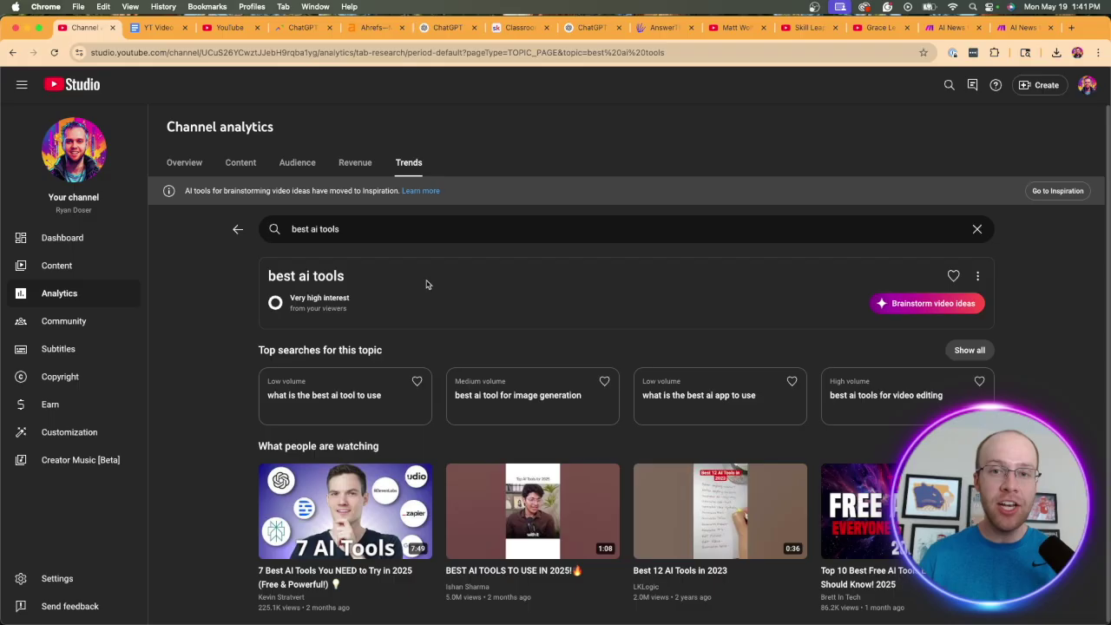
pyautogui.moveTo(322, 309)
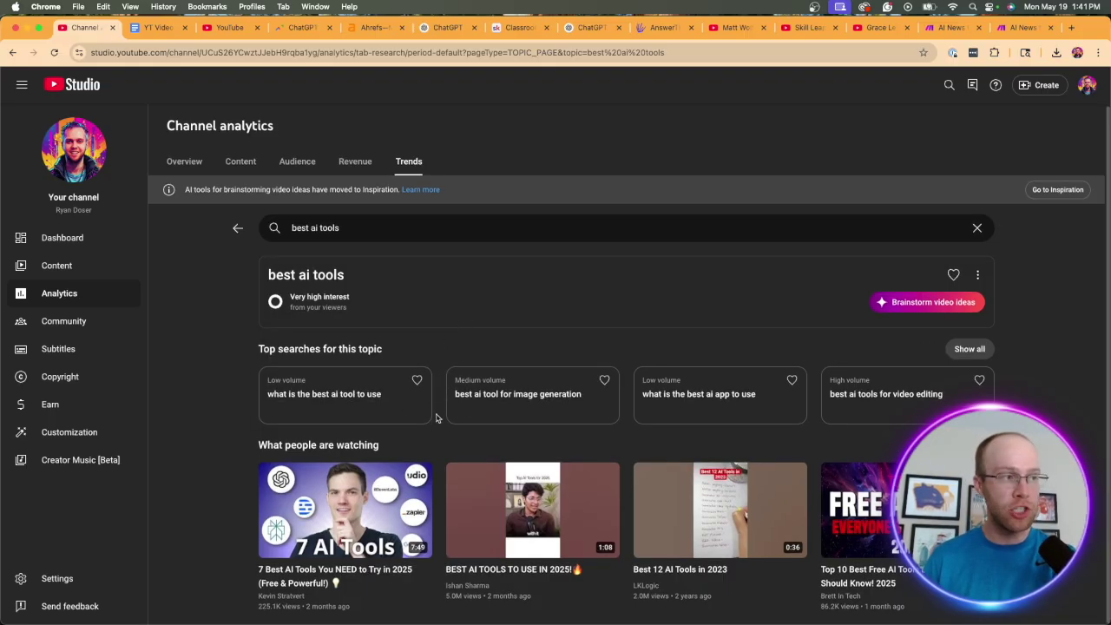
# Step: Brainstorm video ideas for "best ai tools" and look over the suggested ideas for the next video
pyautogui.click(936, 308)
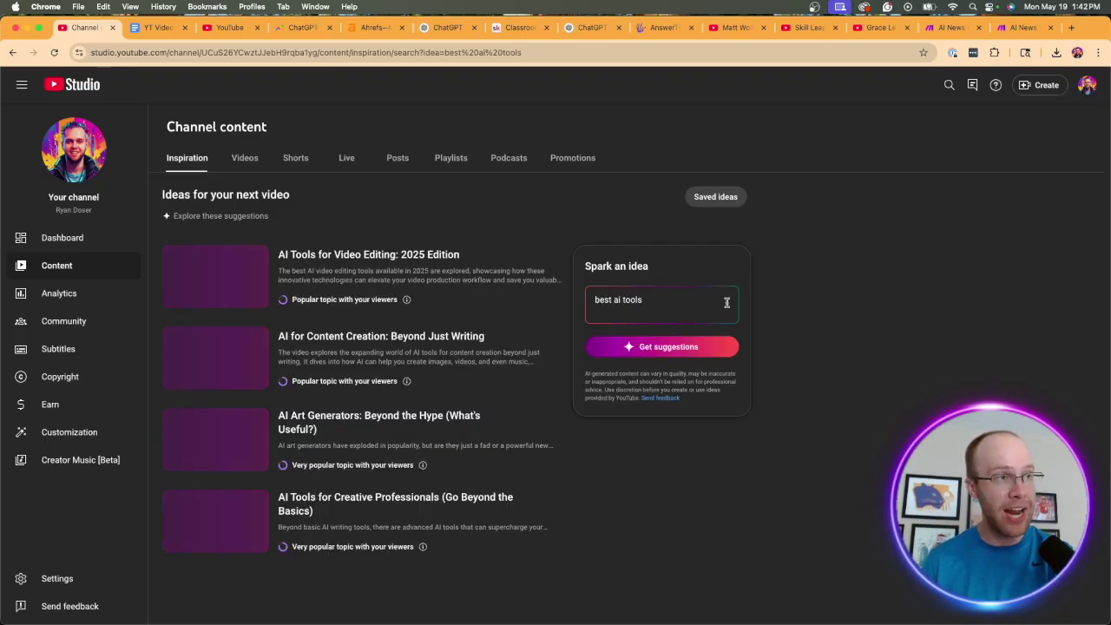
pyautogui.click(668, 307)
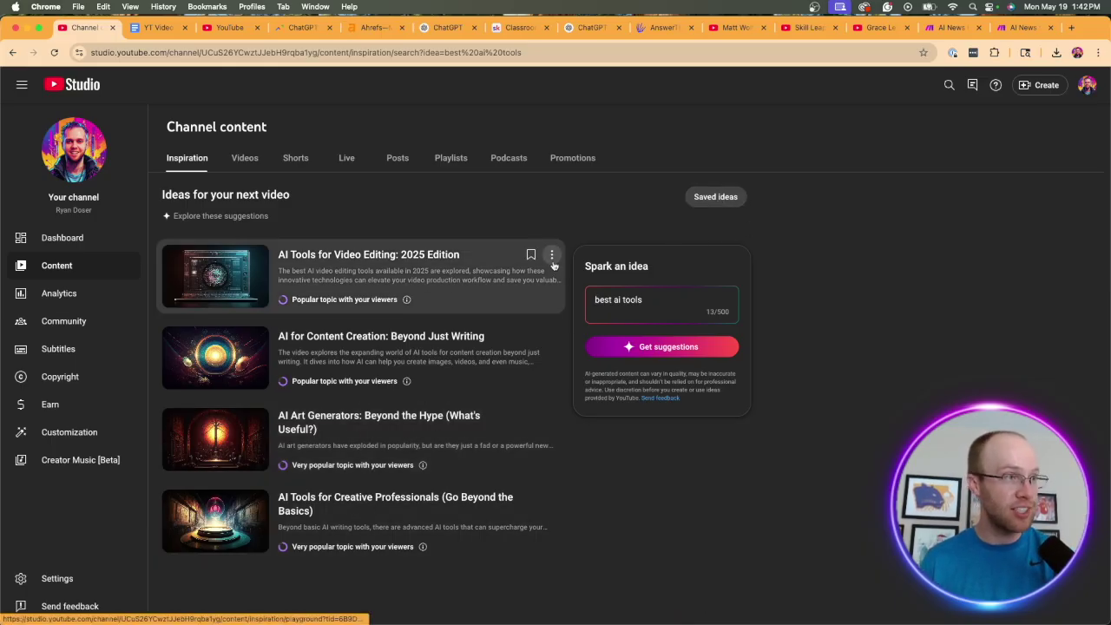
pyautogui.click(552, 256)
pyautogui.click(923, 252)
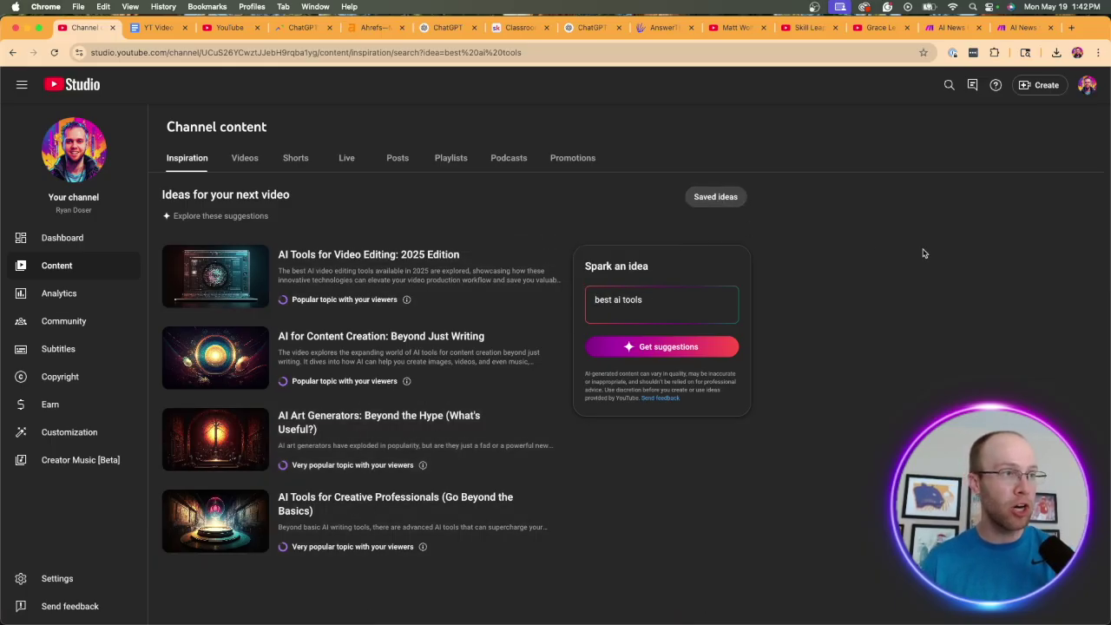
# Step: Replace the idea prompt with "ai tool reviews" and request new suggestions
pyautogui.click(661, 295)
pyautogui.press('super+a')
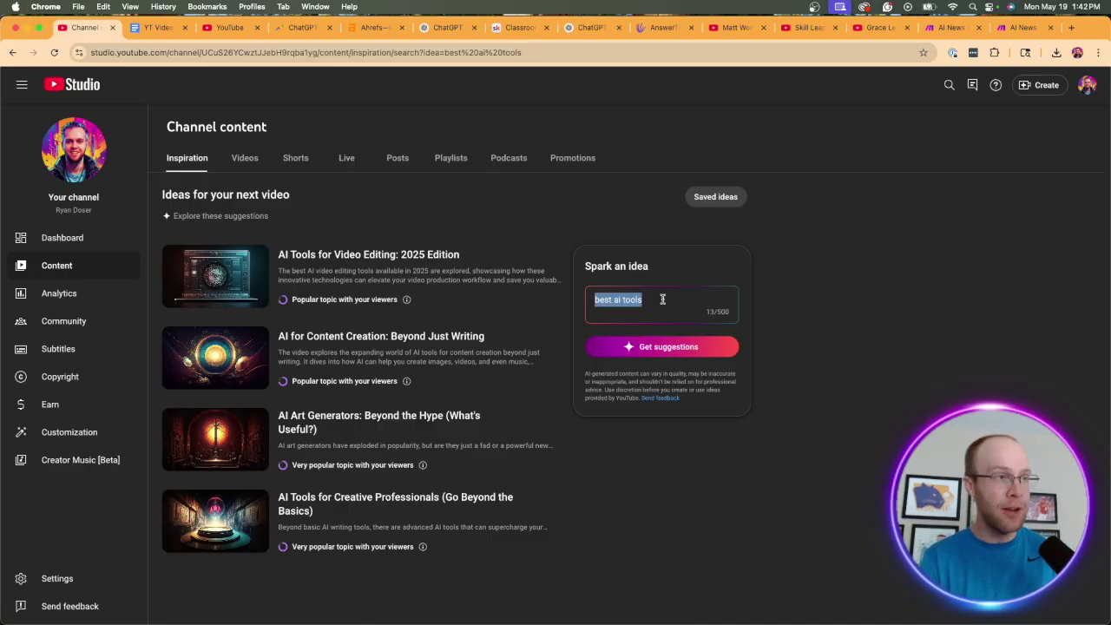
pyautogui.write('ai tool review')
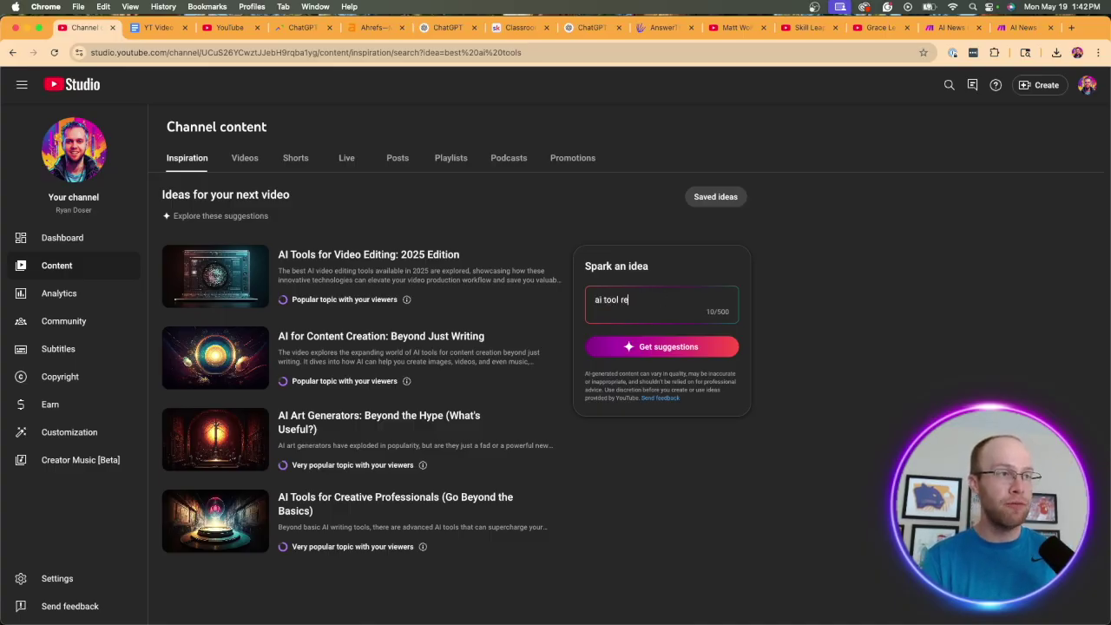
pyautogui.write('s')
pyautogui.click(661, 347)
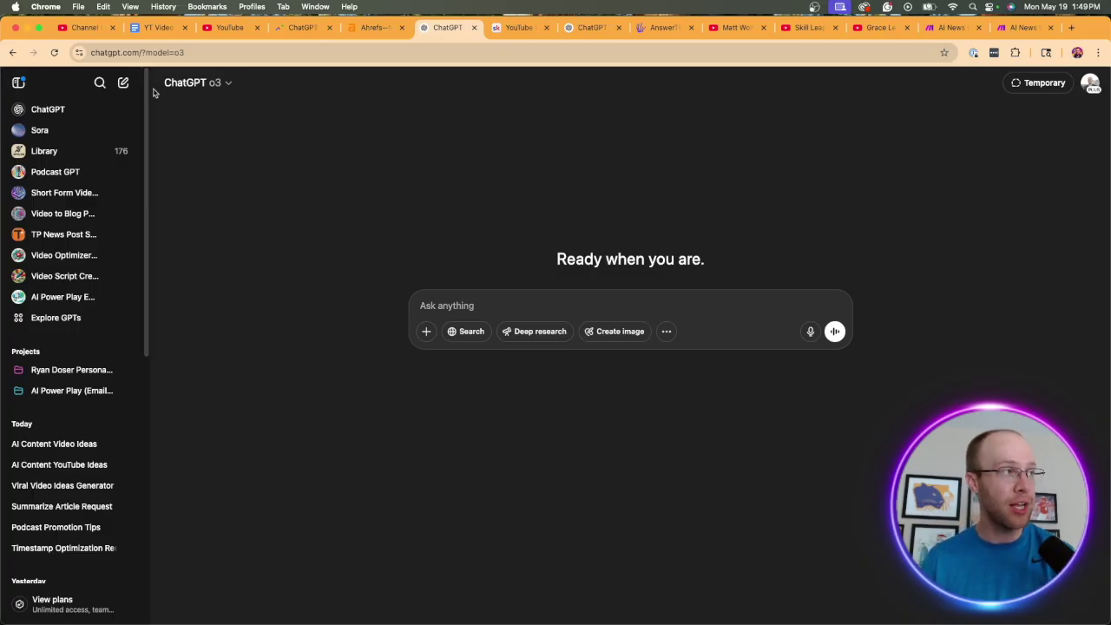
# Step: Check ChatGPT's available models and look over the YouTube Prompts lesson in the AI Marketing Insiders classroom on Skool
pyautogui.click(191, 83)
pyautogui.click(426, 177)
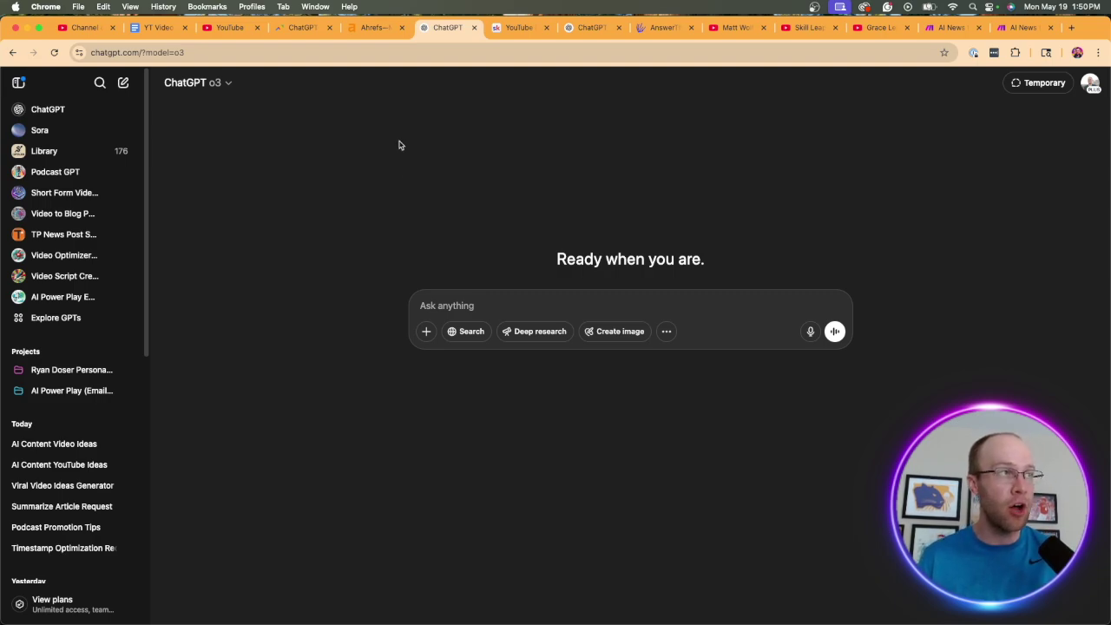
pyautogui.click(519, 27)
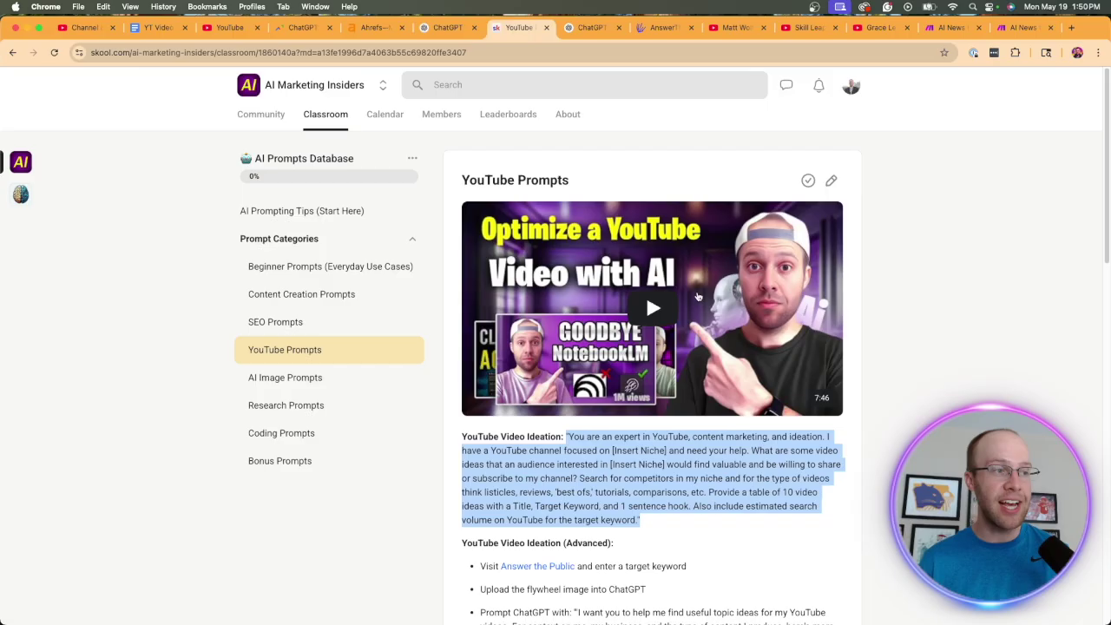
pyautogui.click(694, 479)
pyautogui.scroll(-1, 693, 479)
pyautogui.scroll(1, 694, 479)
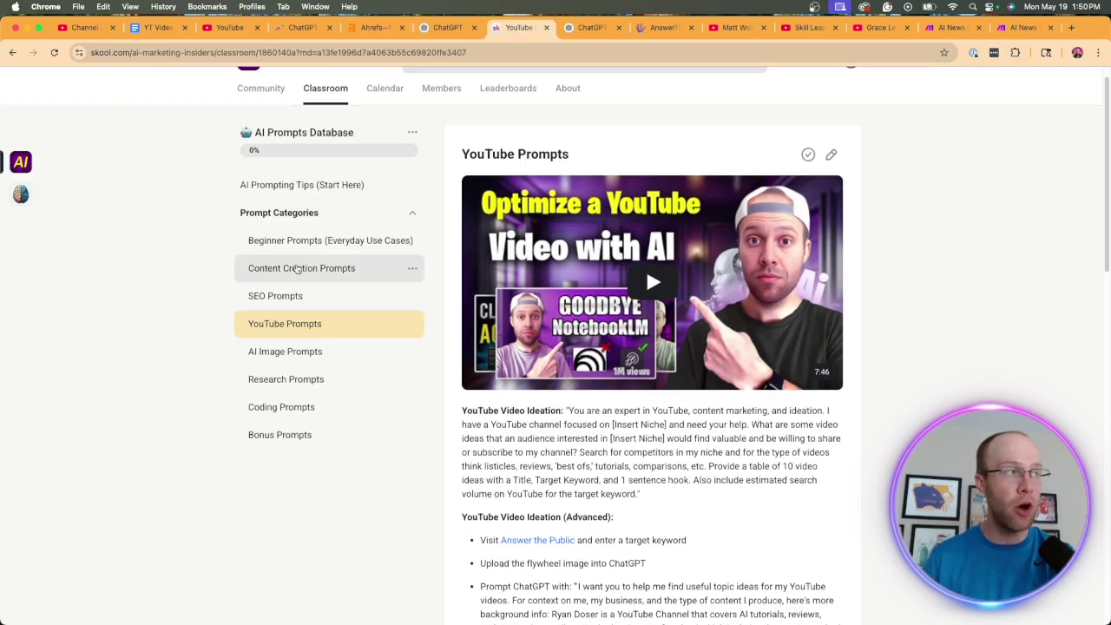
# Step: In the AI Prompts Database, copy the full basic YouTube Video Ideation prompt from the YouTube Prompts lesson
pyautogui.scroll(1, 293, 268)
pyautogui.moveTo(357, 158); pyautogui.dragTo(247, 158)
pyautogui.click(293, 363)
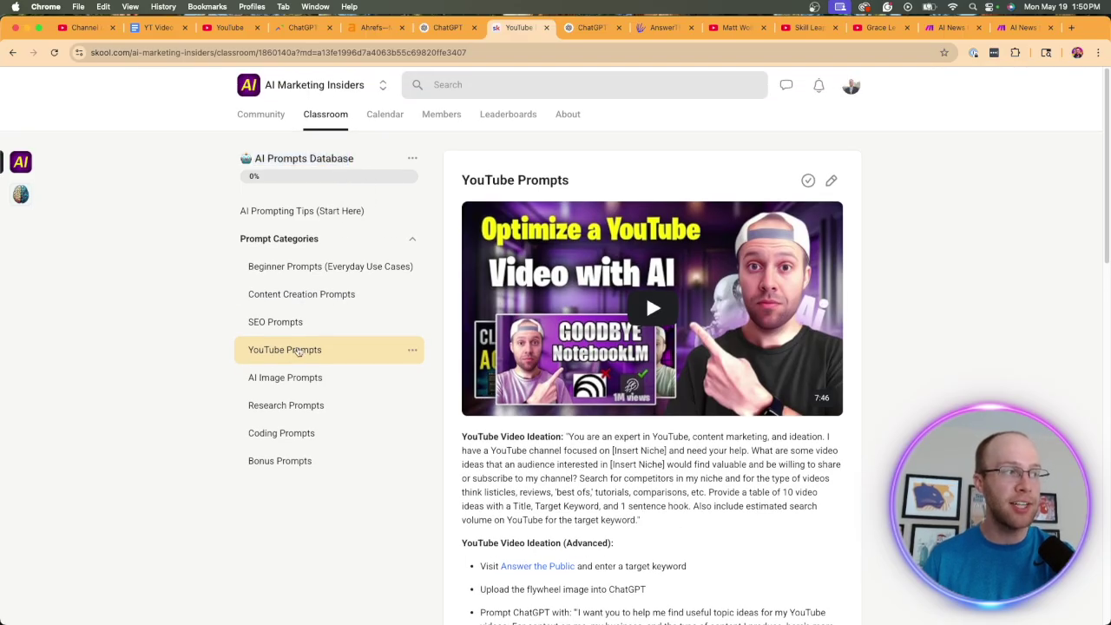
pyautogui.scroll(-4, 298, 353)
pyautogui.moveTo(644, 374); pyautogui.dragTo(568, 287)
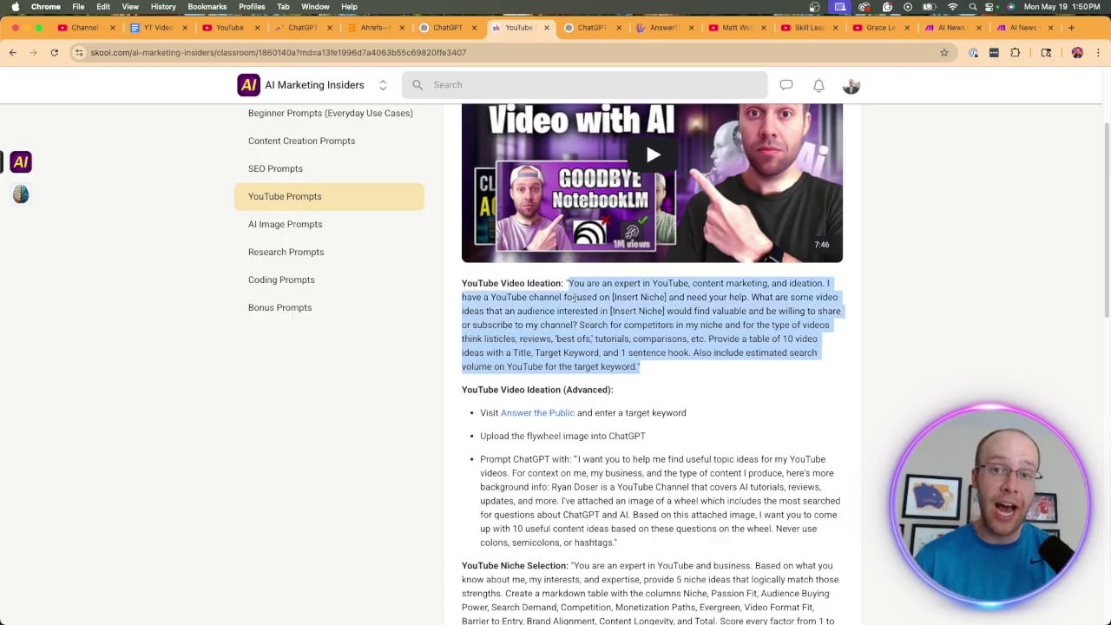
# Step: Switch to ChatGPT, review the model choices while keeping o3, and paste the copied YouTube video ideation prompt into the message
pyautogui.click(448, 27)
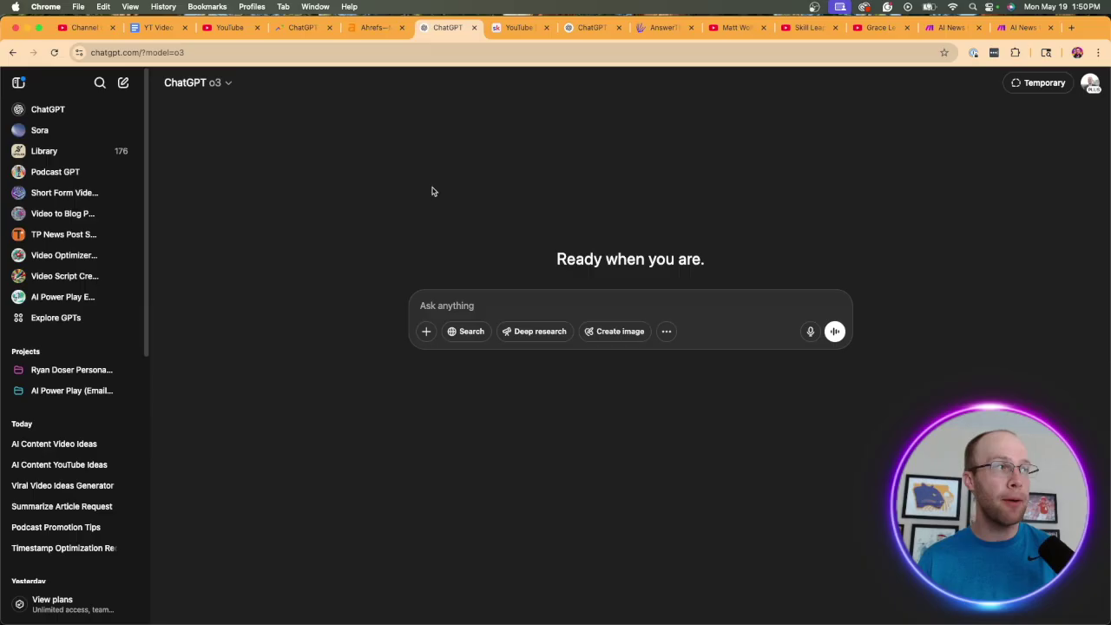
pyautogui.click(208, 85)
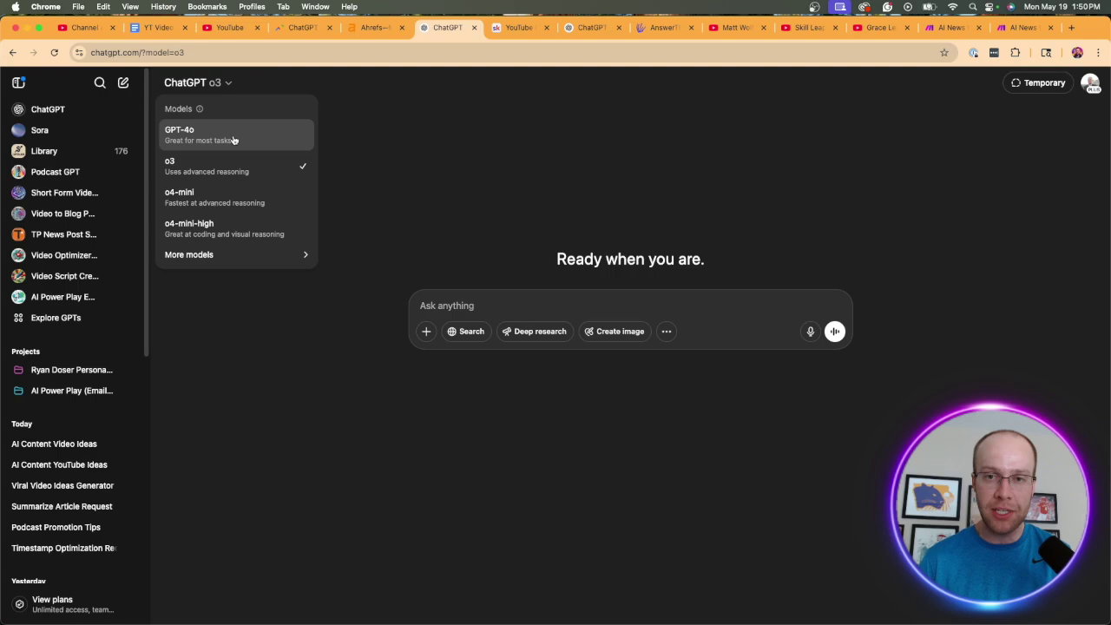
pyautogui.click(449, 154)
pyautogui.click(454, 297)
pyautogui.write('You are an expert in YouTube, content marketing, and ideation. I have a YouTube channel focused on [Insert Niche] and need your help. What are some video ideas that an audience interested in [Insert Niche] would find valuable and be willing to share or subscribe to my channel? Search for competitors in my niche and for the type of videos think listicles, reviews, \'best ofs,\' tutorials, comparisons, etc. Provide a table of 10 video ideas with a Title, Target Keyword, and 1 sentence hook. Also include estimated search volume on YouTube for the target keyword.\\"')
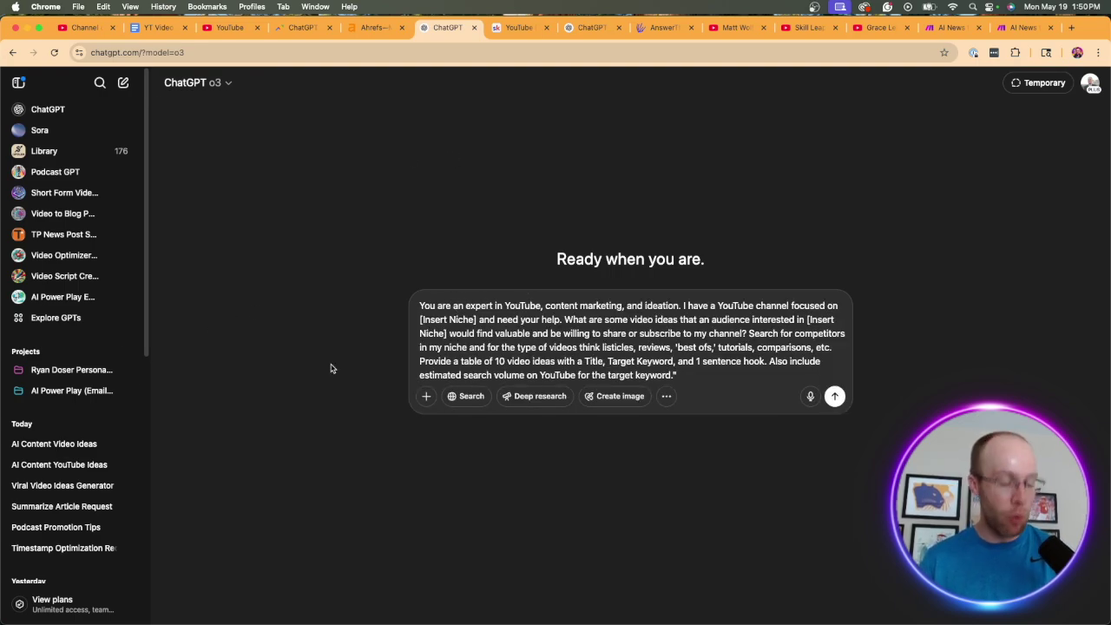
# Step: View the personal brand project with the drafted prompt and return to a new regular chat
pyautogui.click(58, 373)
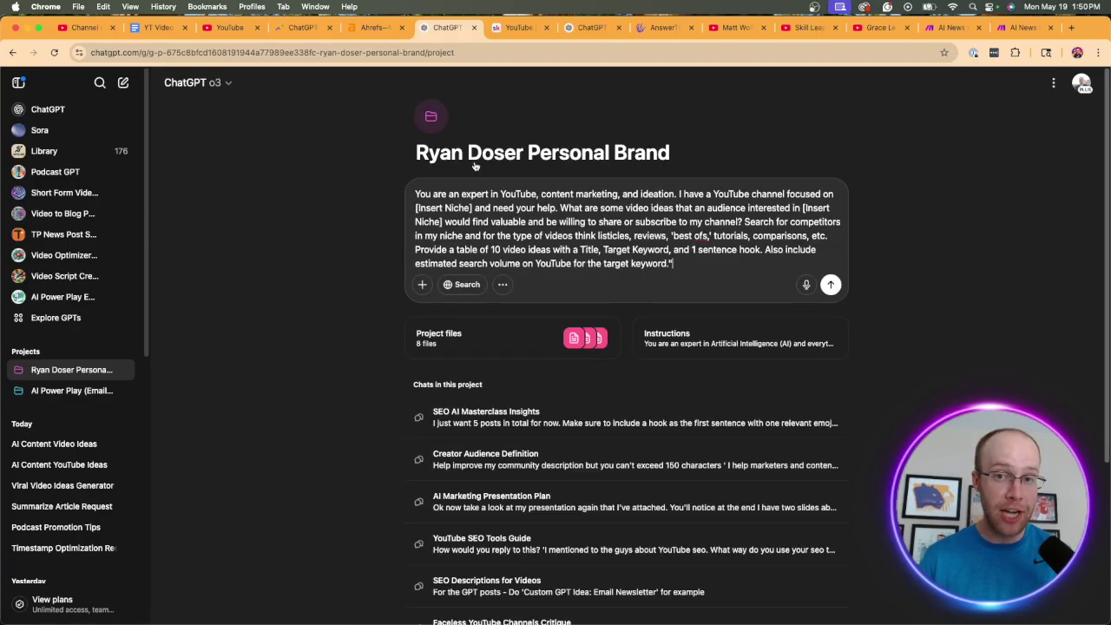
pyautogui.doubleClick(613, 235)
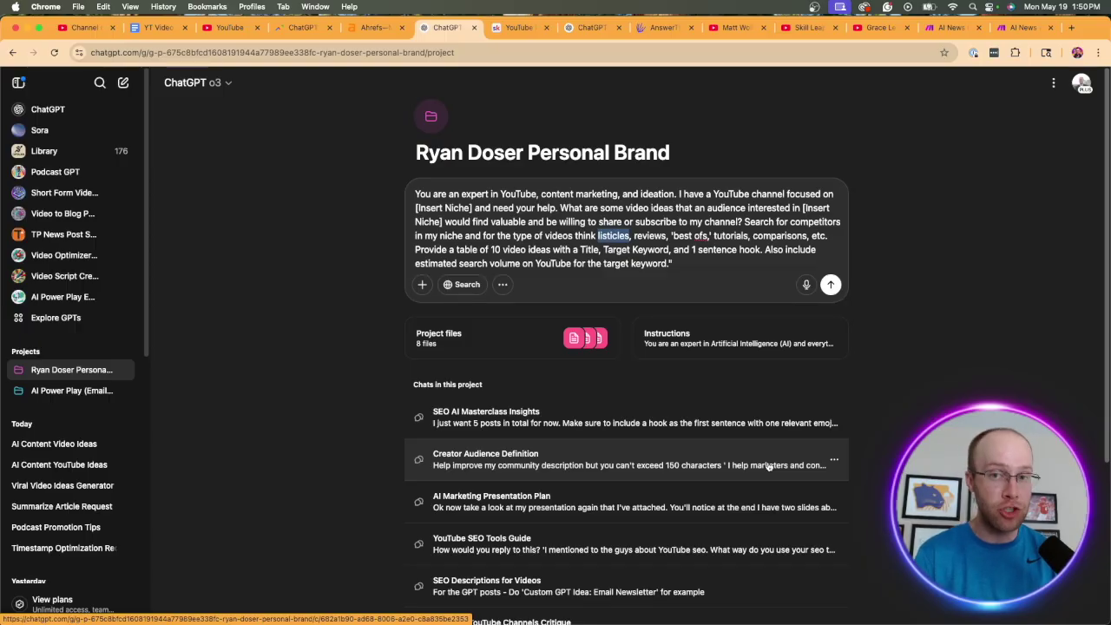
pyautogui.click(124, 82)
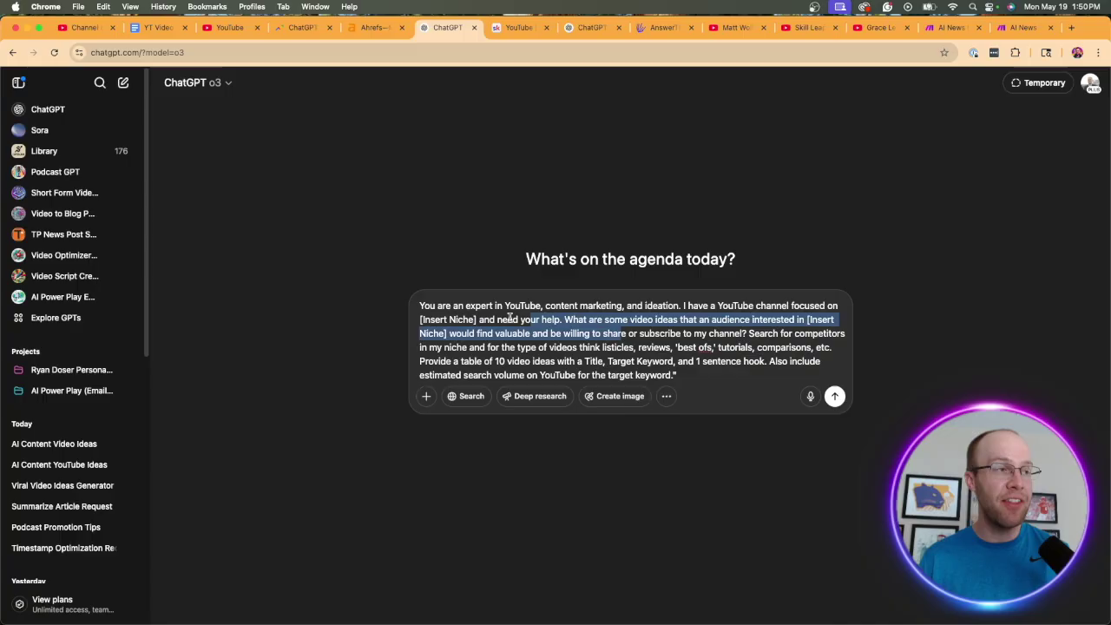
# Step: Replace the prompt's first [Insert Niche] placeholder with "AI and Marketing" and copy that niche text
pyautogui.click(480, 318)
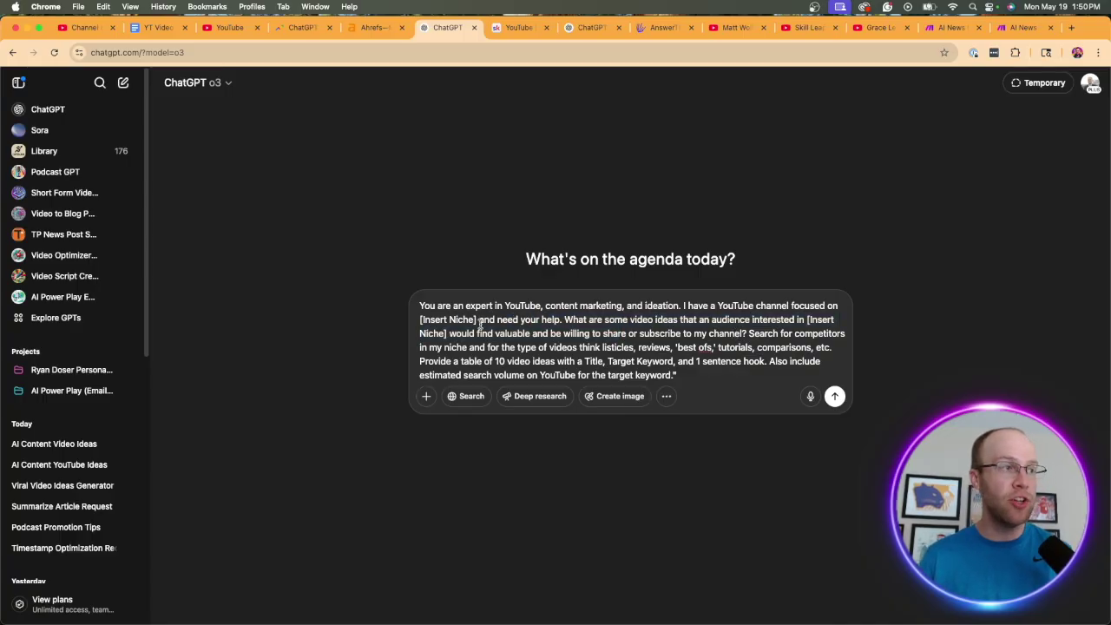
pyautogui.moveTo(475, 319); pyautogui.dragTo(416, 321)
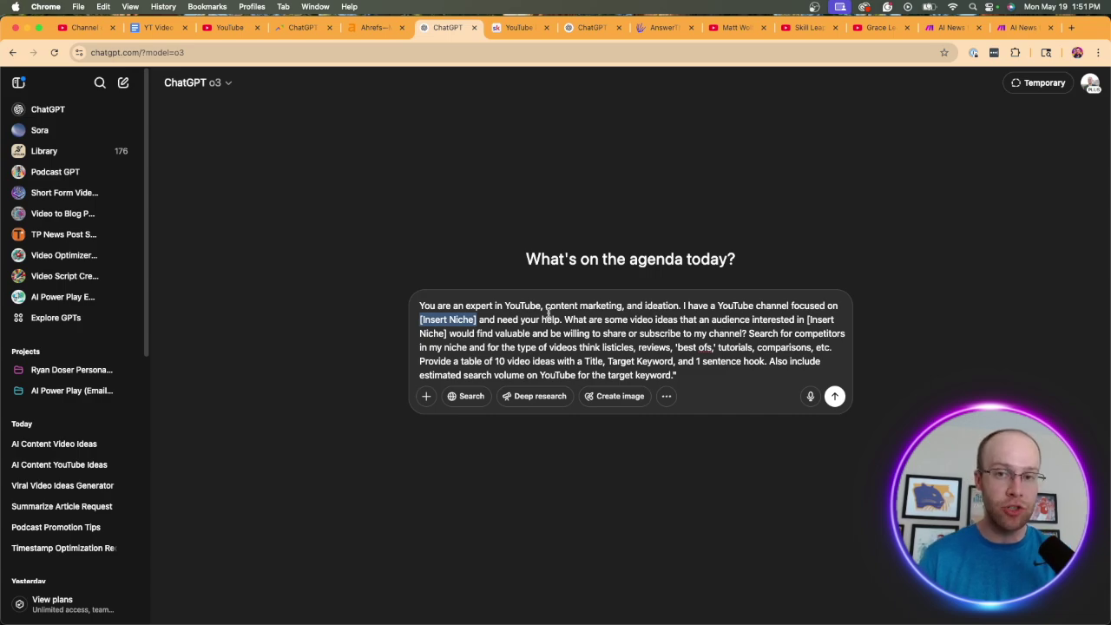
pyautogui.write('AI and Marketing')
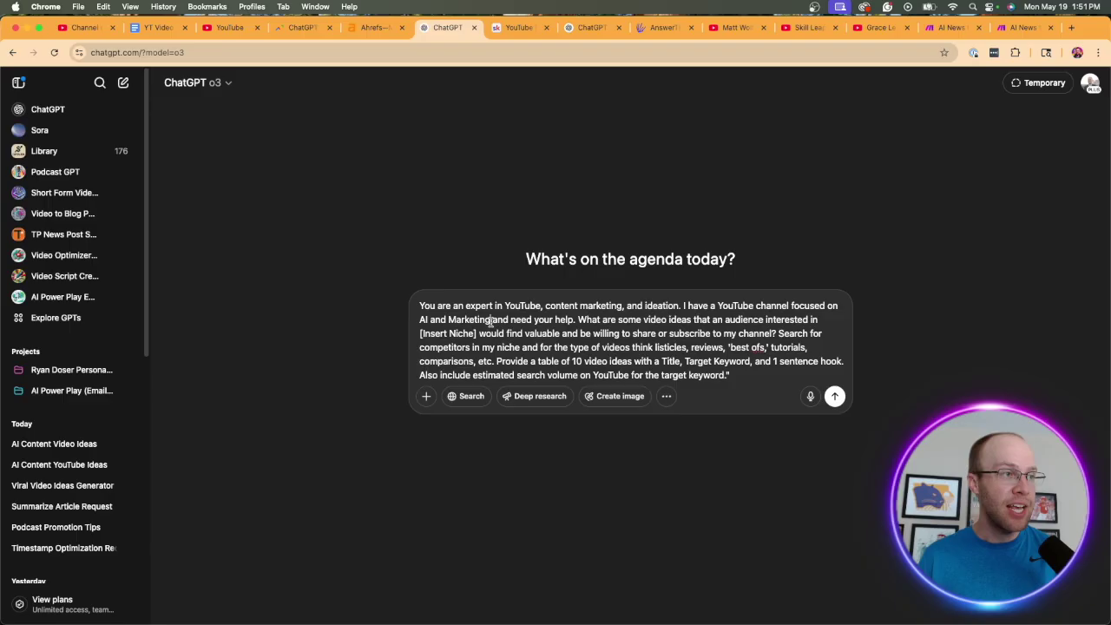
pyautogui.moveTo(491, 321); pyautogui.dragTo(420, 323)
pyautogui.press('super+c')
pyautogui.click(450, 310)
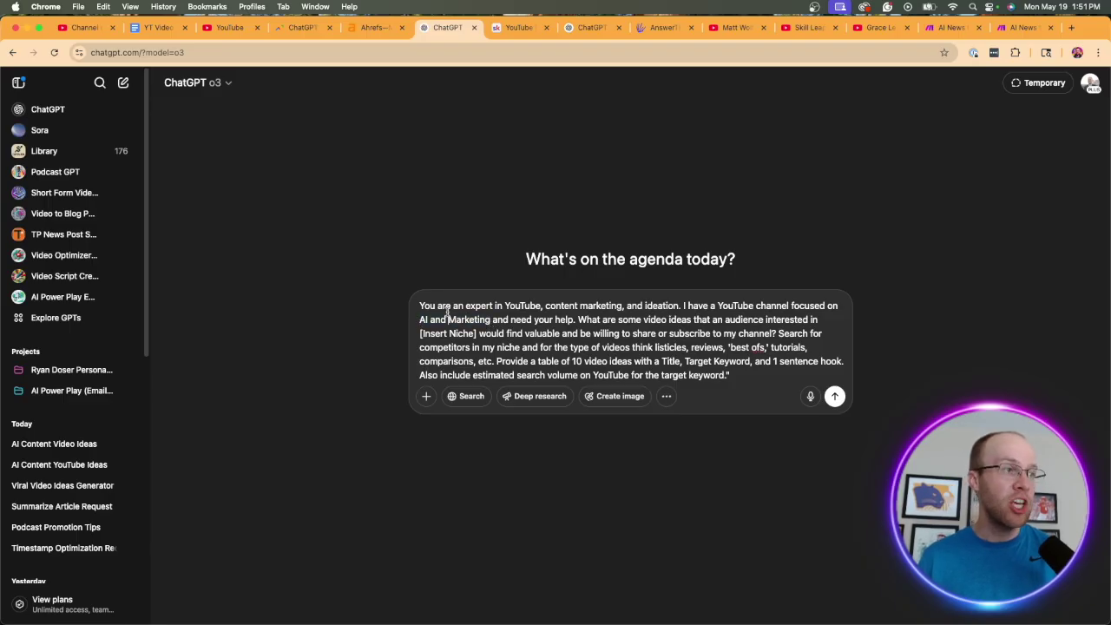
# Step: Replace the remaining [Insert Niche] placeholder with the copied niche text and submit the prompt
pyautogui.moveTo(544, 306); pyautogui.dragTo(711, 319)
pyautogui.click(711, 319)
pyautogui.moveTo(477, 334); pyautogui.dragTo(403, 340)
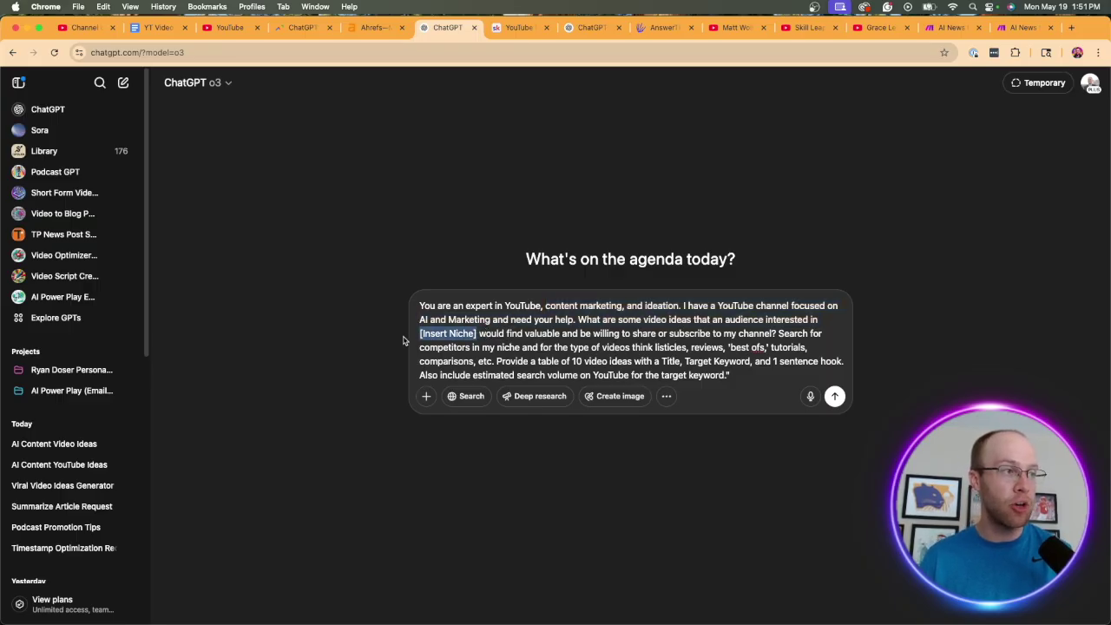
pyautogui.press('super+v')
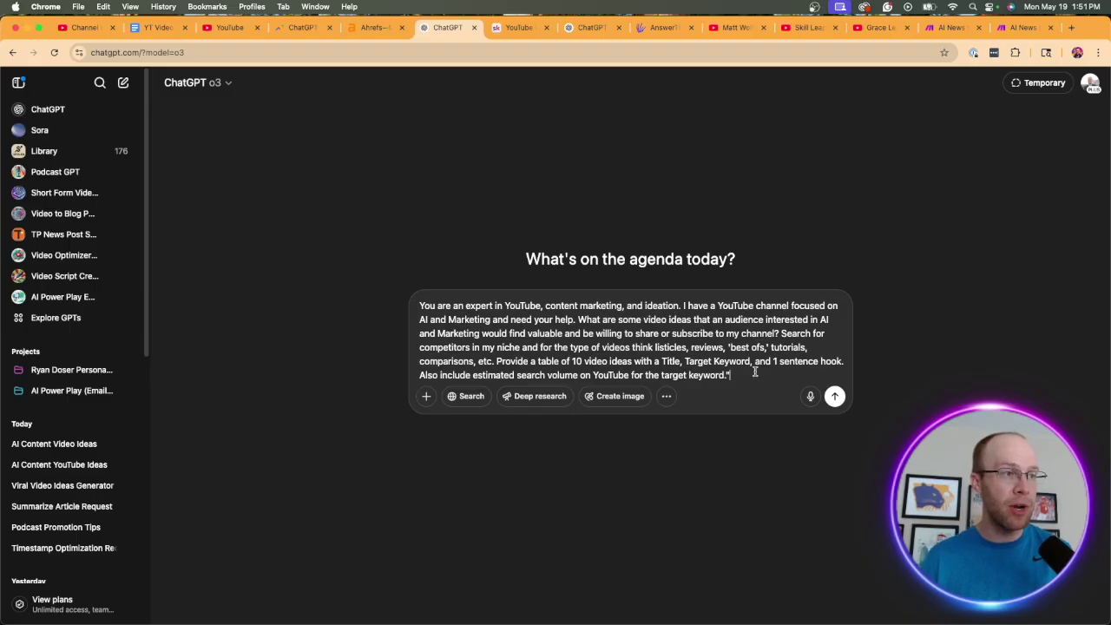
pyautogui.press('Return')
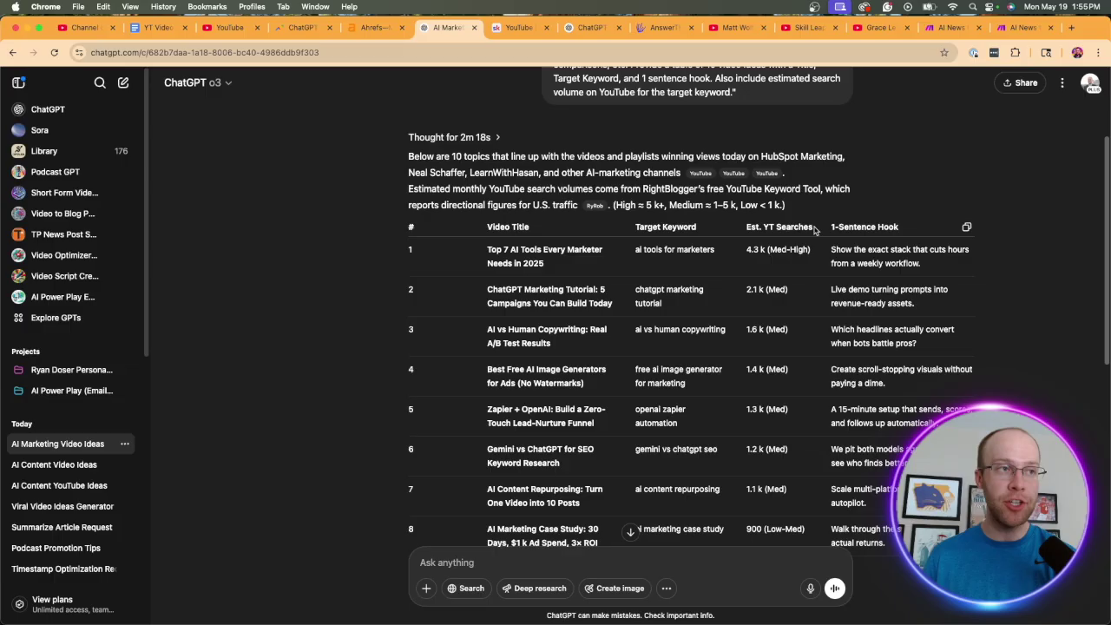
# Step: Look through the generated table of video ideas, including its 1-Sentence Hook and Est. YT Searches columns
pyautogui.moveTo(831, 226); pyautogui.dragTo(900, 227)
pyautogui.click(1020, 250)
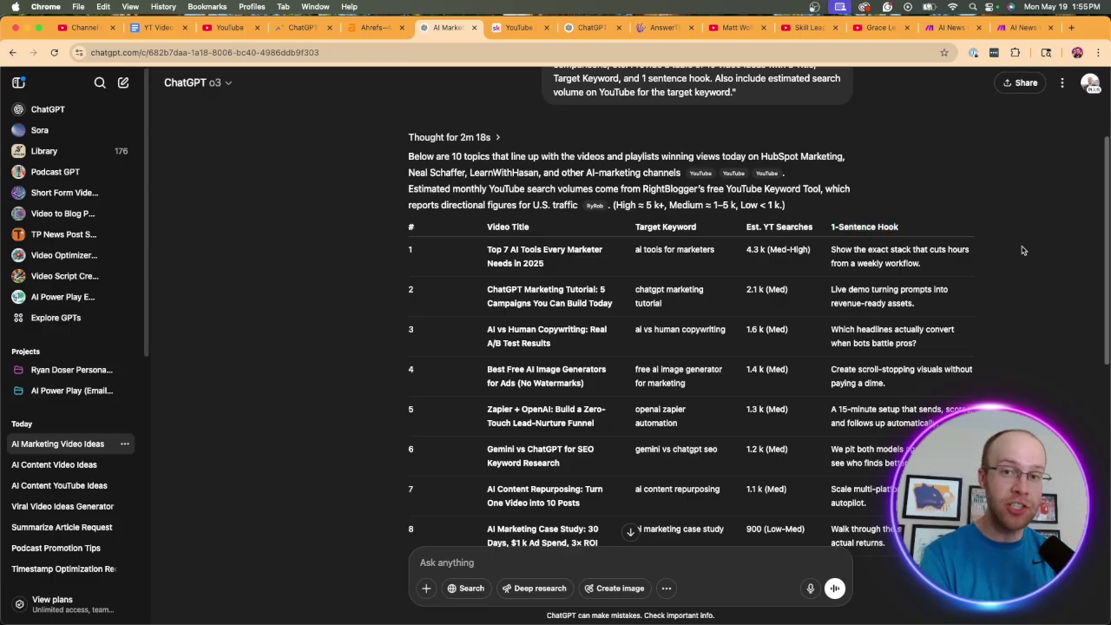
pyautogui.scroll(-5, 639, 415)
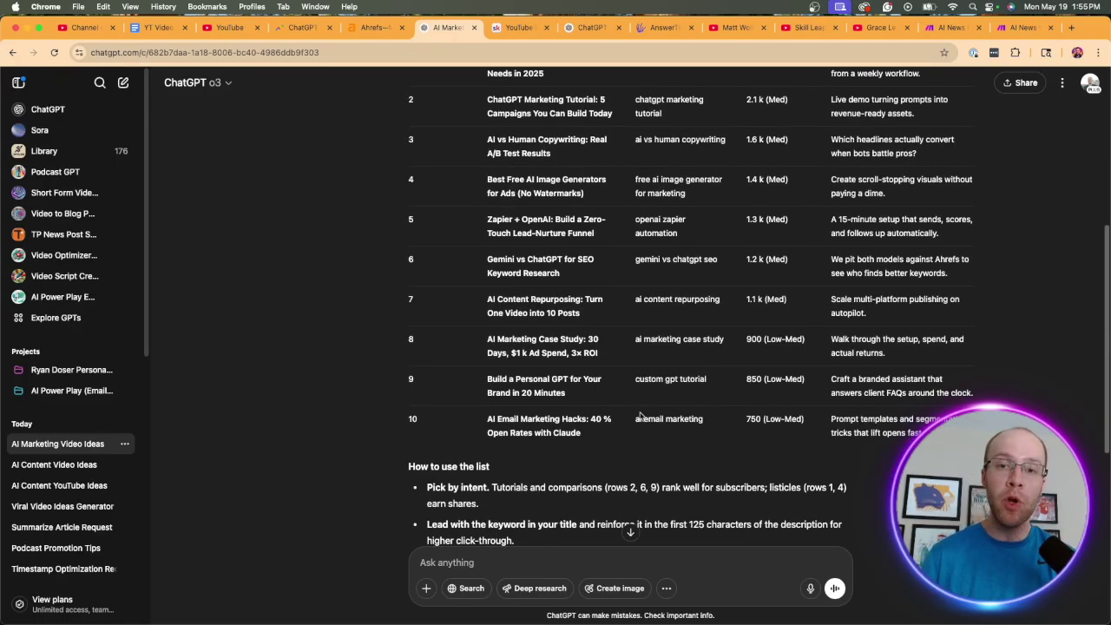
pyautogui.scroll(5, 605, 396)
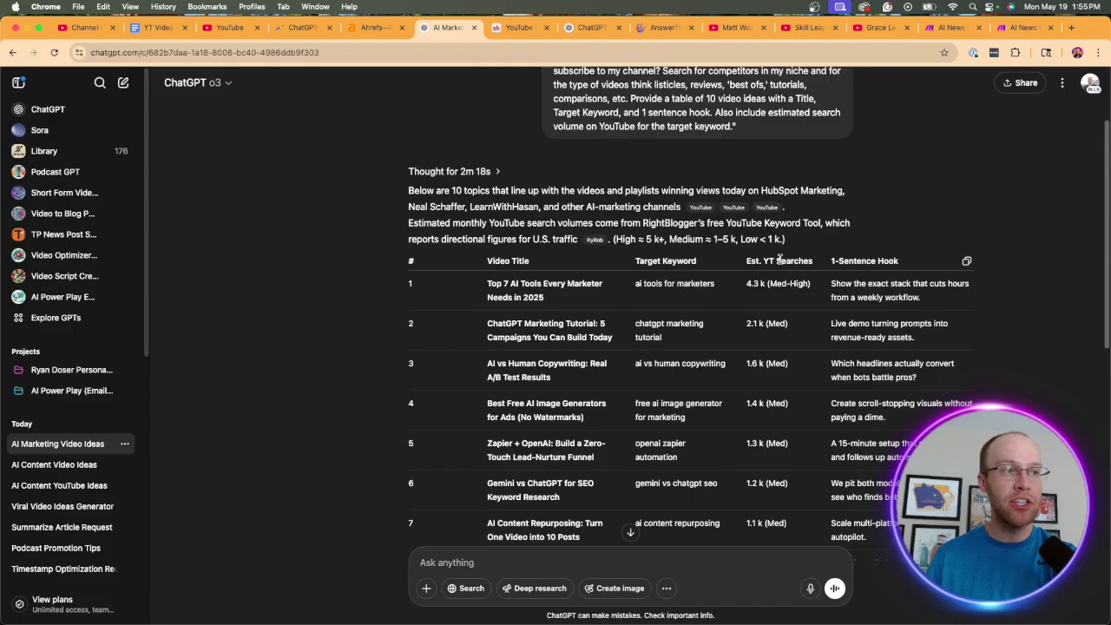
pyautogui.moveTo(748, 260); pyautogui.dragTo(823, 266)
pyautogui.click(797, 292)
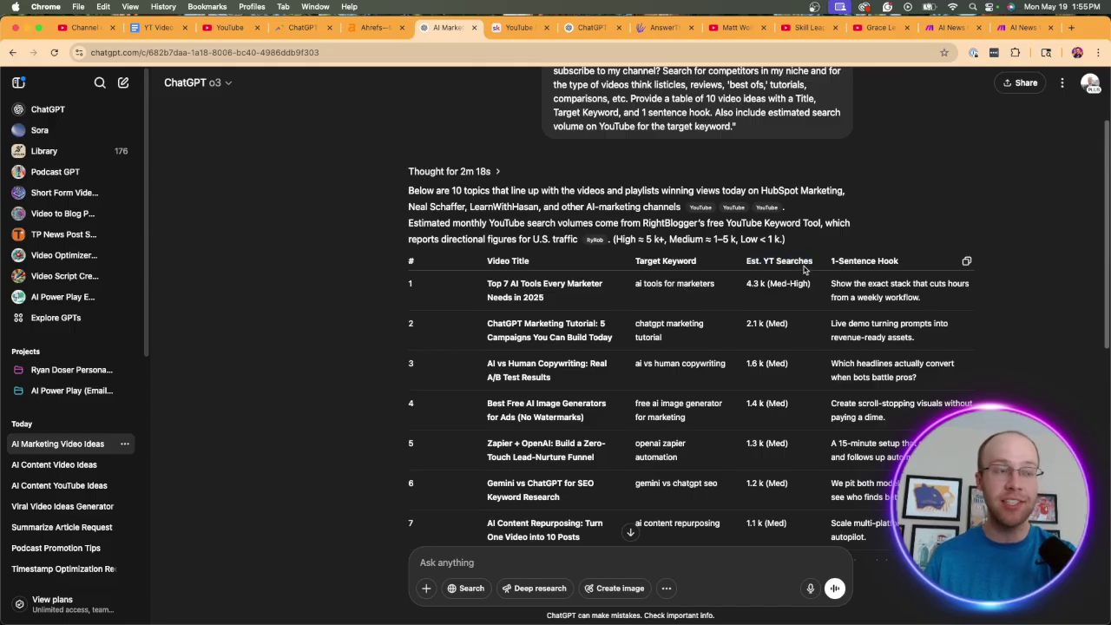
# Step: Examine the first video idea's title, target keyword and one-sentence hook
pyautogui.scroll(-1, 538, 291)
pyautogui.moveTo(485, 270); pyautogui.dragTo(547, 287)
pyautogui.click(571, 286)
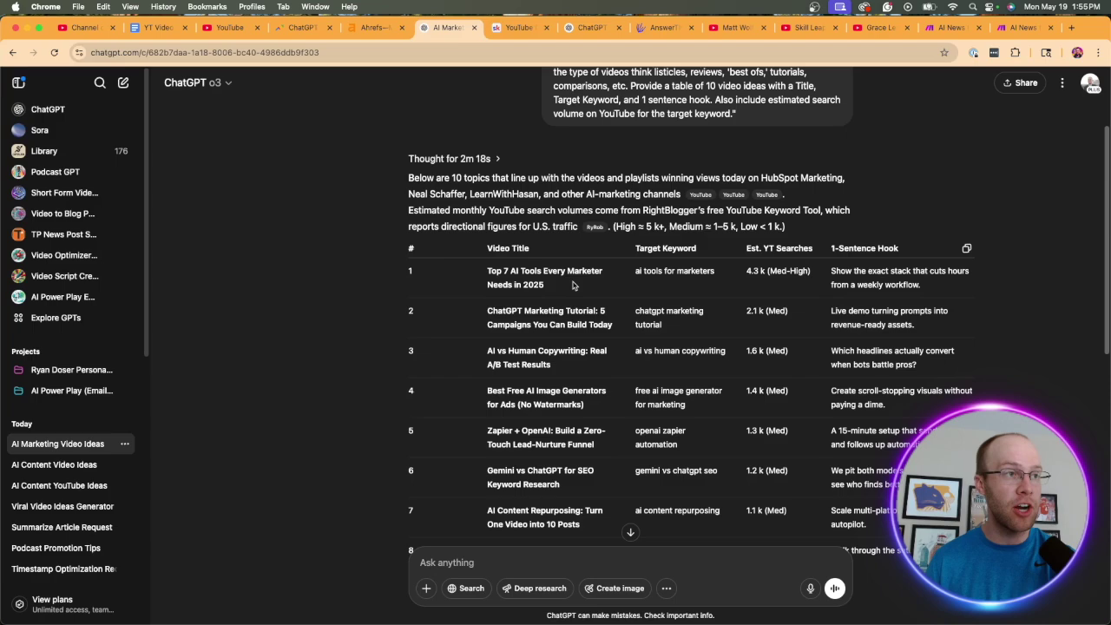
pyautogui.tripleClick(660, 272)
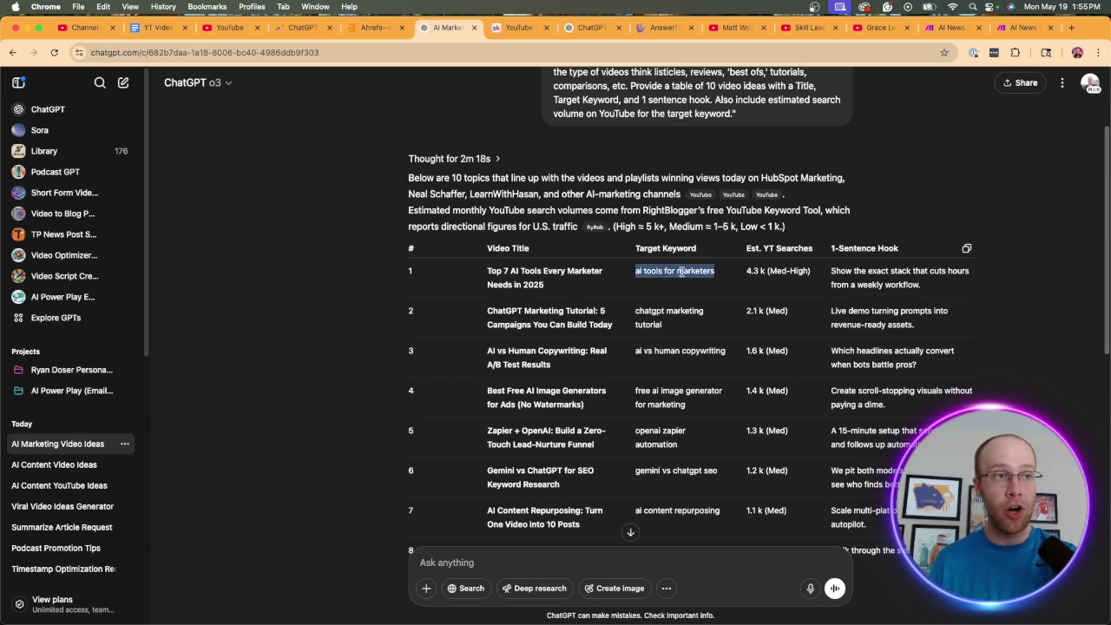
pyautogui.click(681, 272)
pyautogui.tripleClick(925, 288)
pyautogui.click(835, 264)
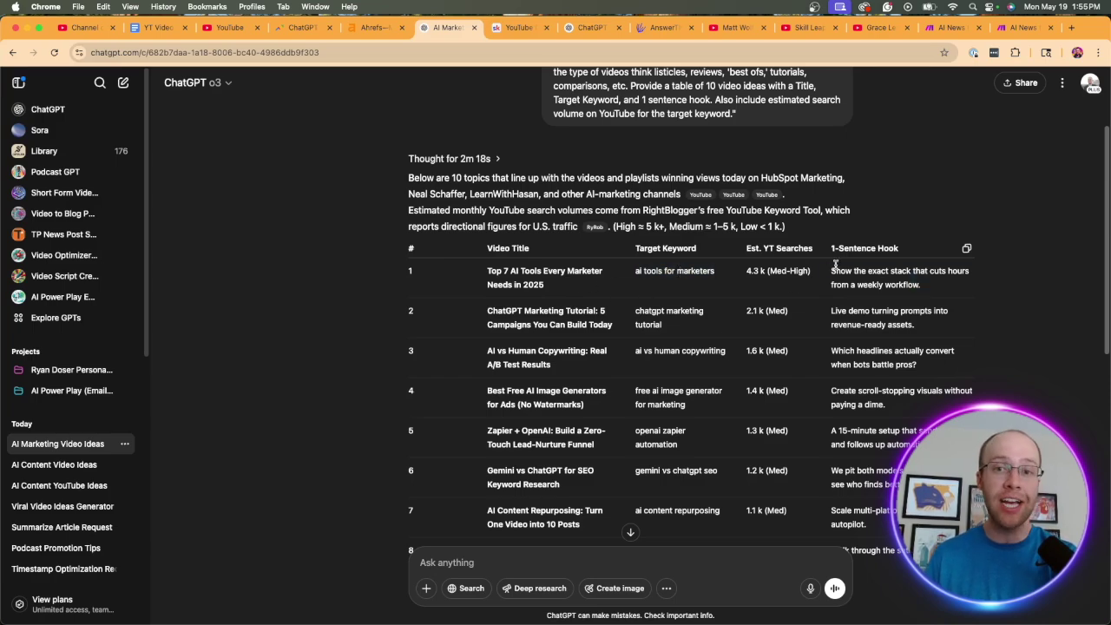
# Step: Read the second and third video idea titles and look over the rest of the table
pyautogui.scroll(-3, 509, 318)
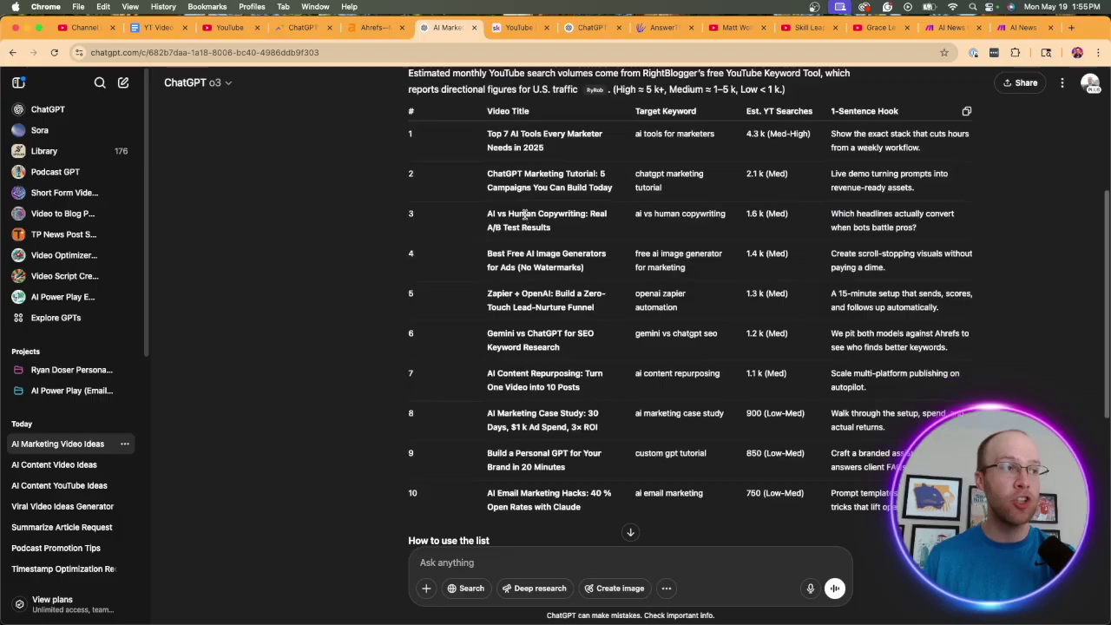
pyautogui.scroll(1, 524, 213)
pyautogui.moveTo(489, 218); pyautogui.dragTo(595, 218)
pyautogui.click(593, 221)
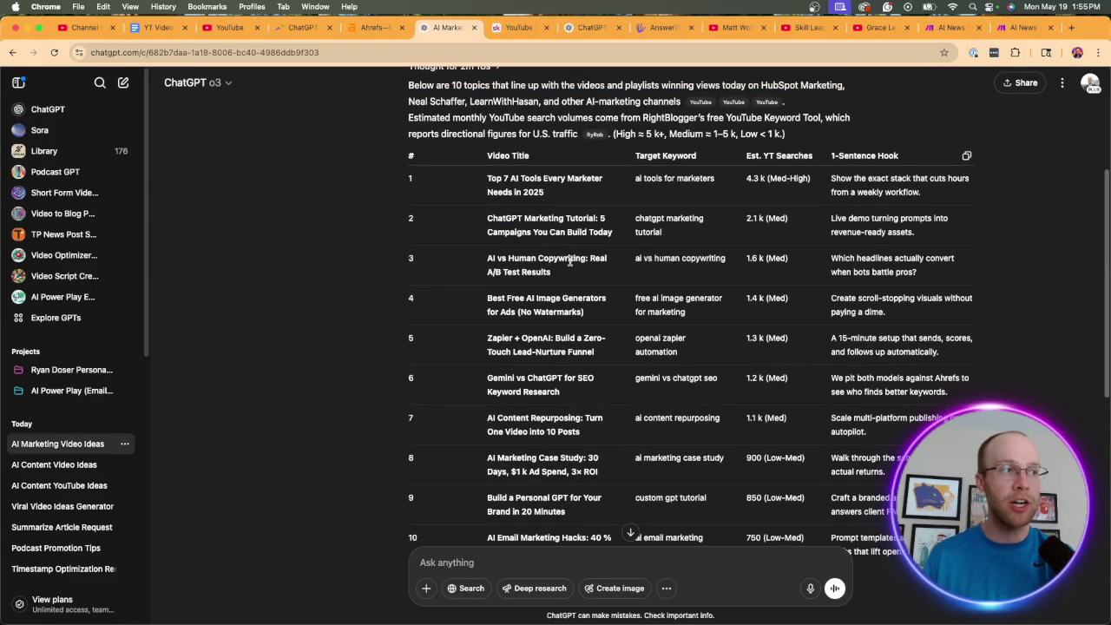
pyautogui.moveTo(498, 258); pyautogui.dragTo(578, 258)
pyautogui.click(577, 258)
pyautogui.scroll(-1, 600, 298)
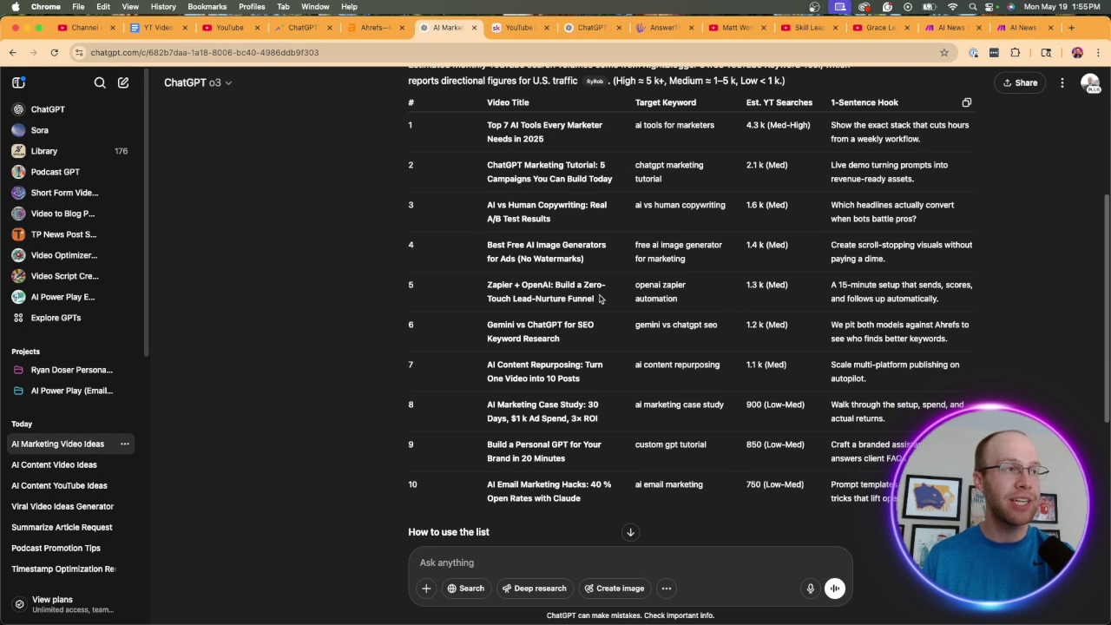
pyautogui.scroll(1, 599, 298)
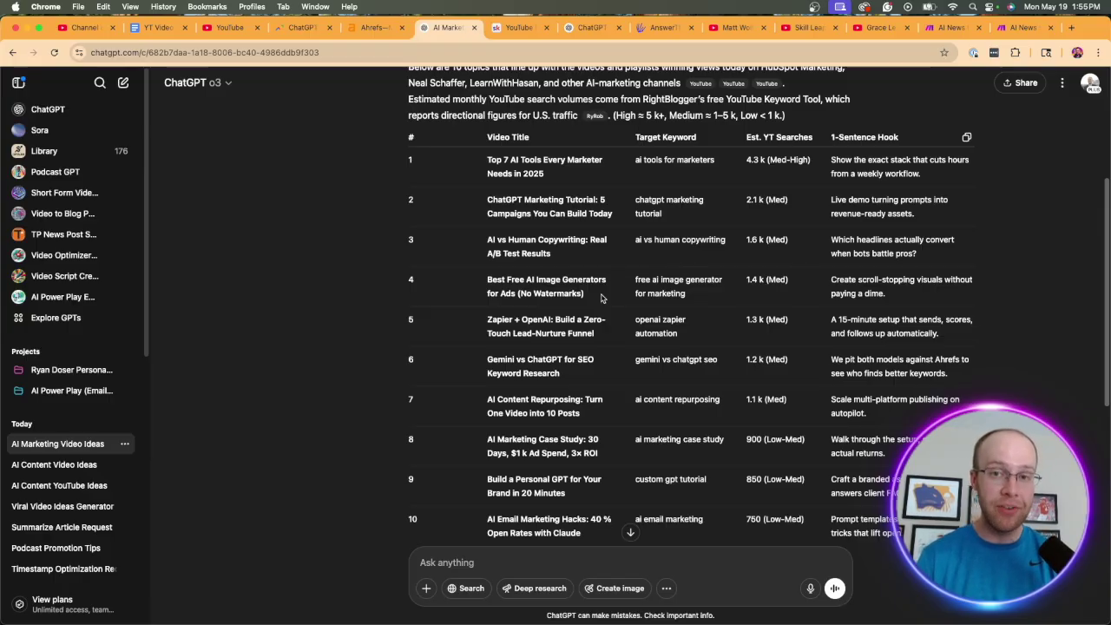
# Step: Write a follow-up message saying "I like video ideas 1-5" and asking ChatGPT to come up with scripts and descriptions
pyautogui.click(519, 565)
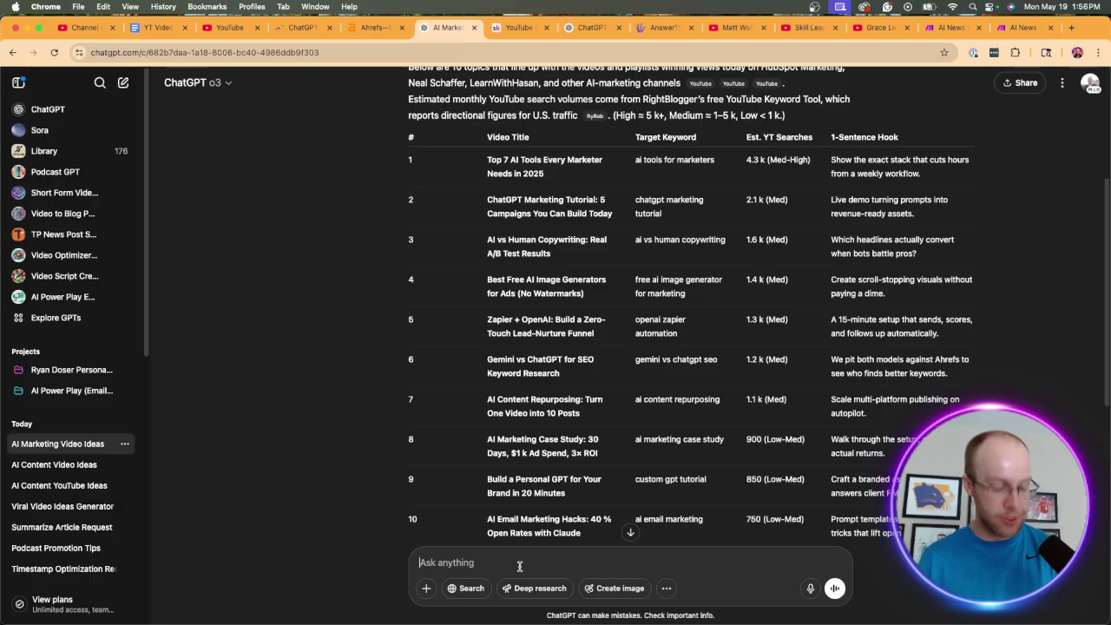
pyautogui.write('I like video')
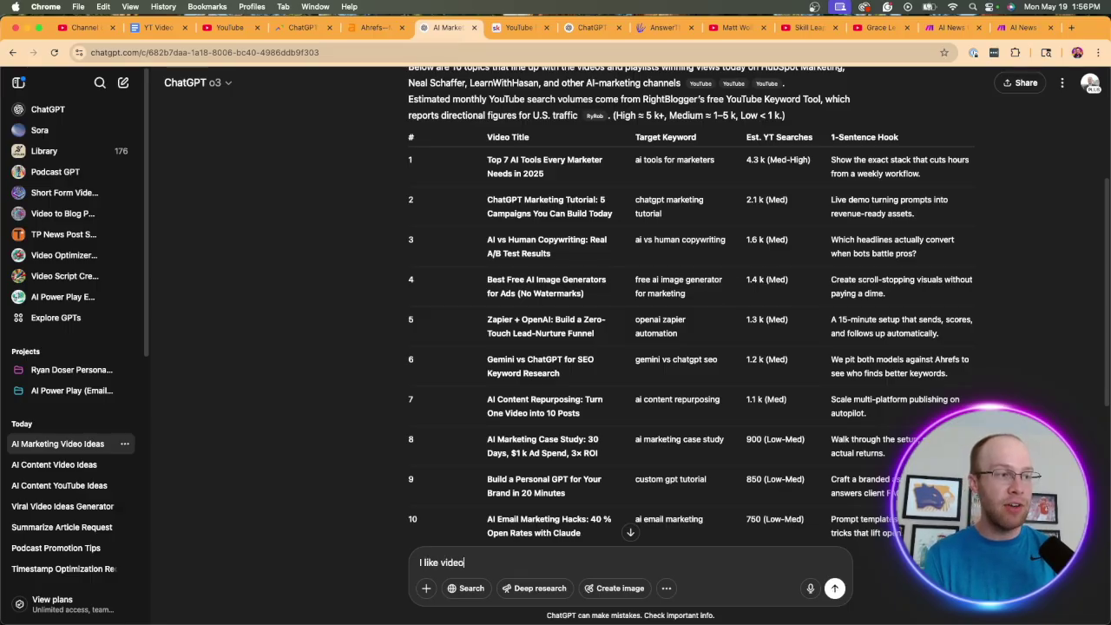
pyautogui.write(' ideas 1-5')
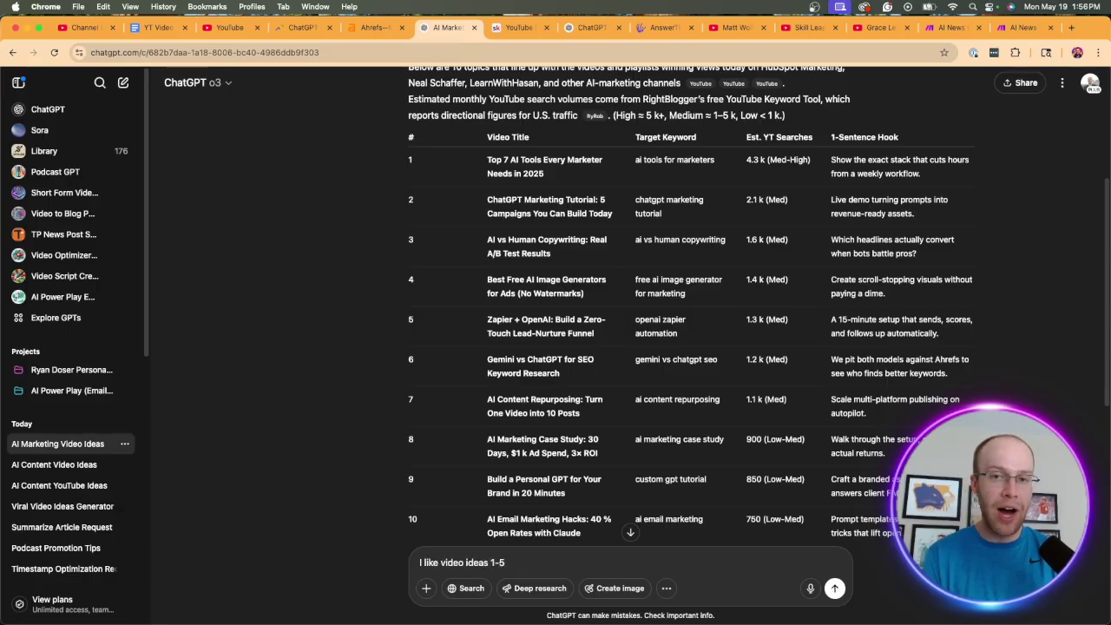
pyautogui.write('. Please come up with ')
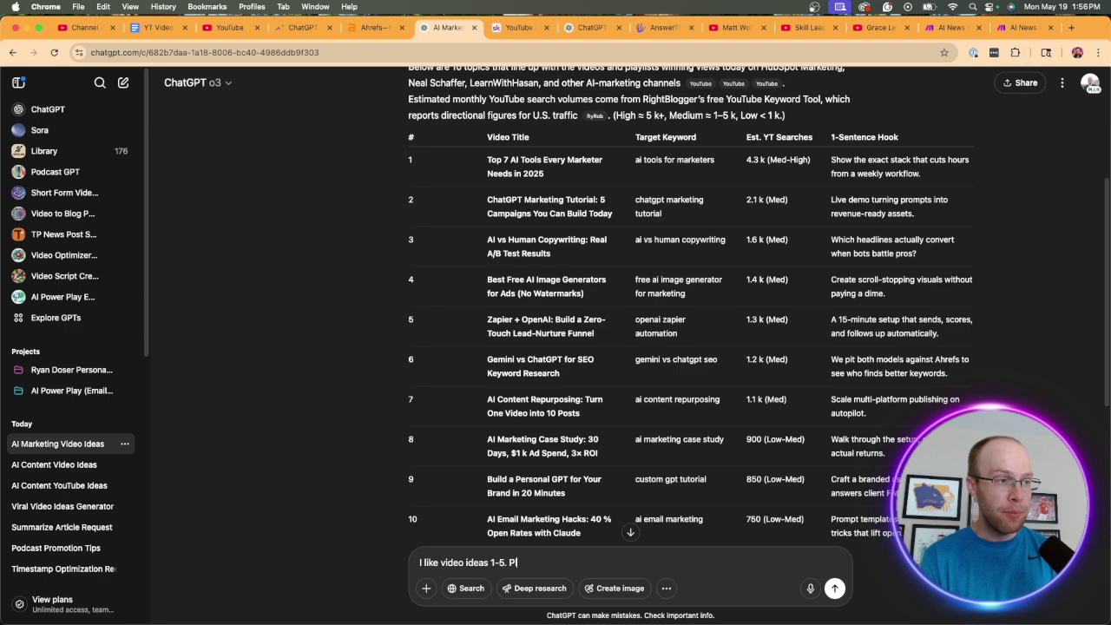
pyautogui.write('scripts descriptions')
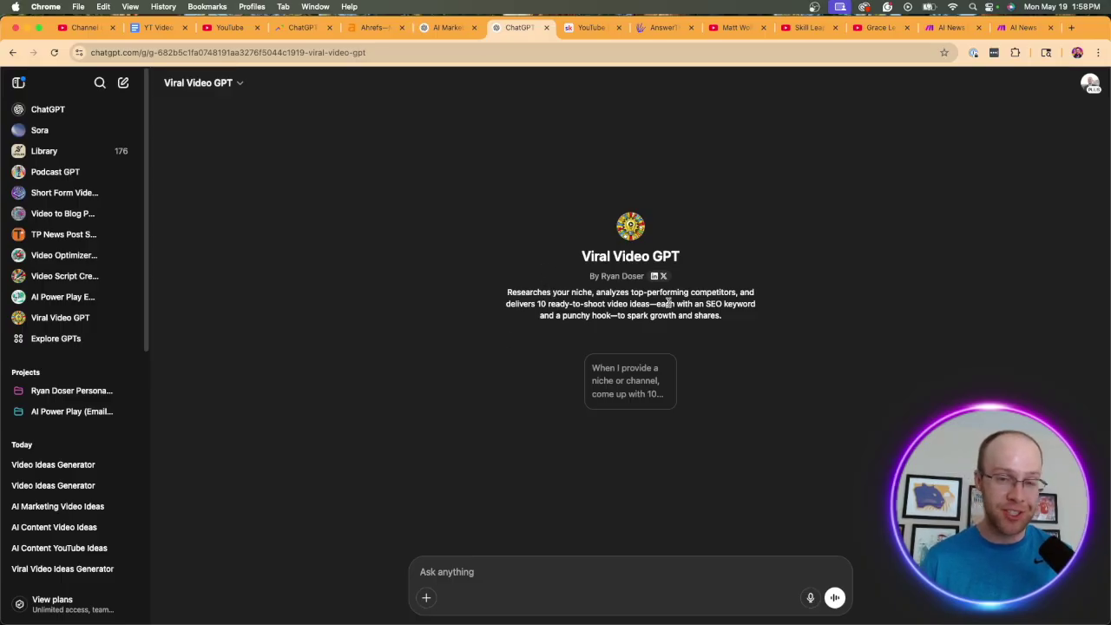
# Step: Start Viral Video GPT with its suggested 10-video-ideas prompt and submit "AI and Marketing" as the niche
pyautogui.click(636, 395)
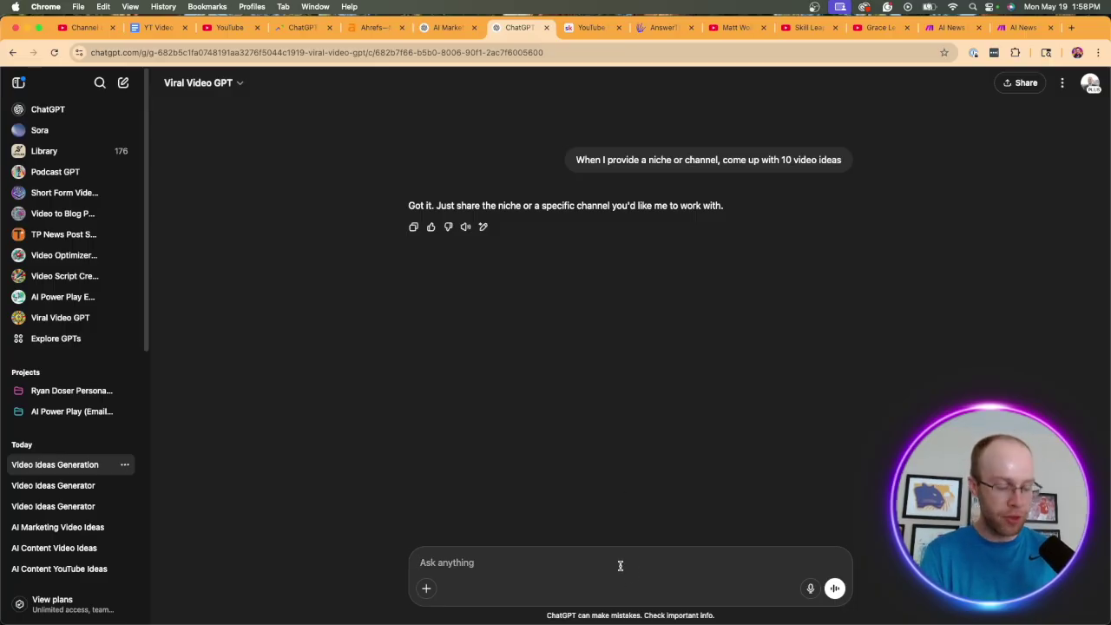
pyautogui.write('AI and Marketing')
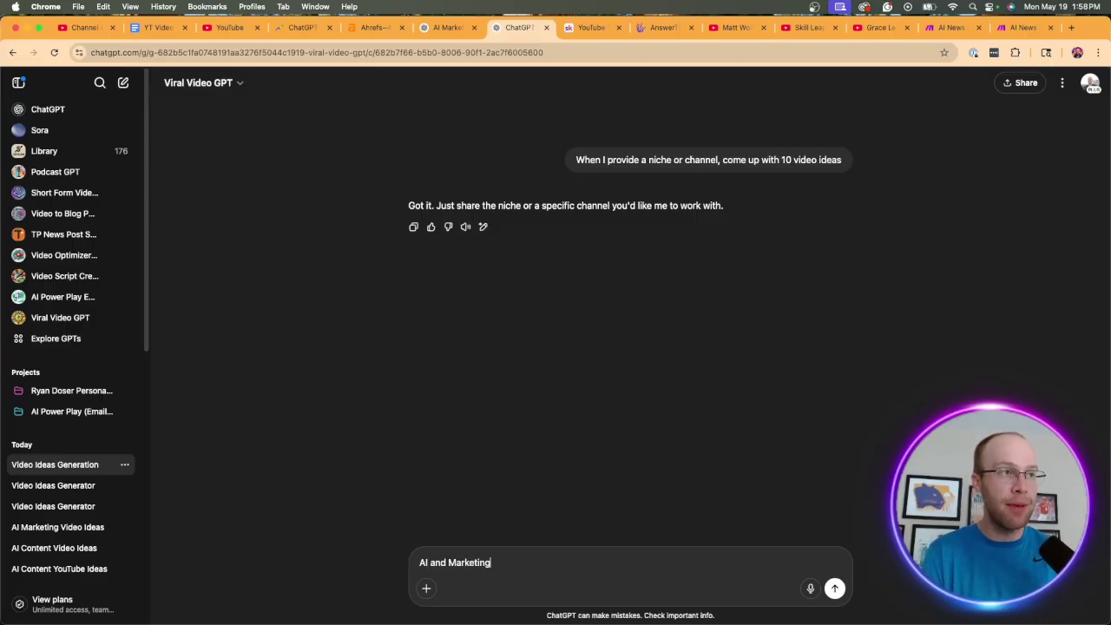
pyautogui.press('Return')
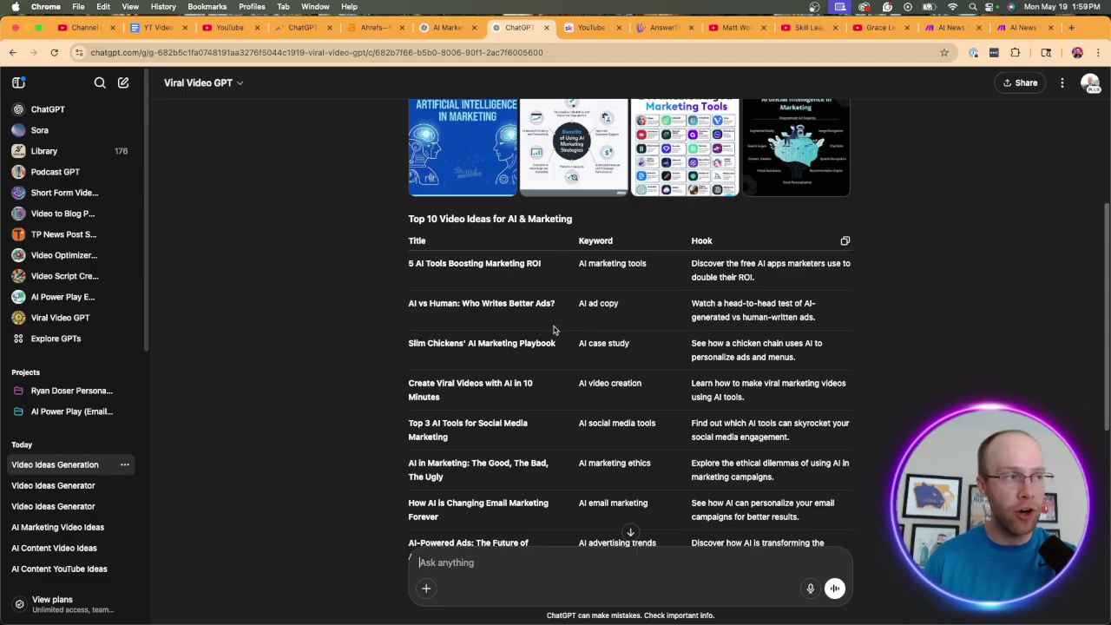
# Step: Look through the generated Top 10 Video Ideas table, including its titles, keywords and hooks
pyautogui.scroll(-1, 507, 236)
pyautogui.moveTo(411, 238); pyautogui.dragTo(519, 238)
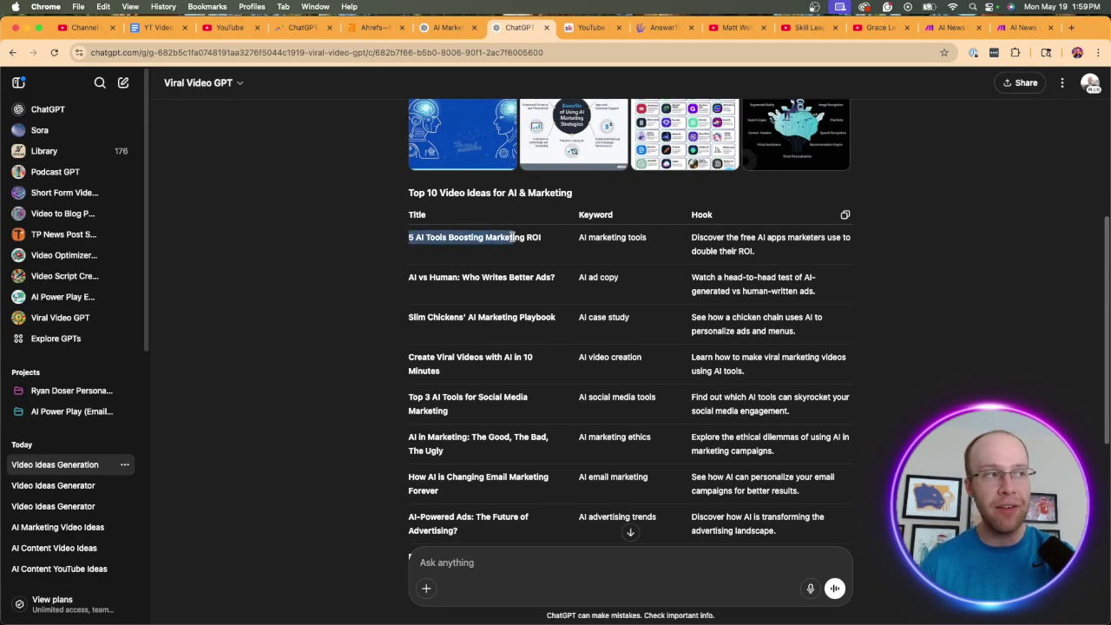
pyautogui.click(580, 230)
pyautogui.scroll(-3, 580, 230)
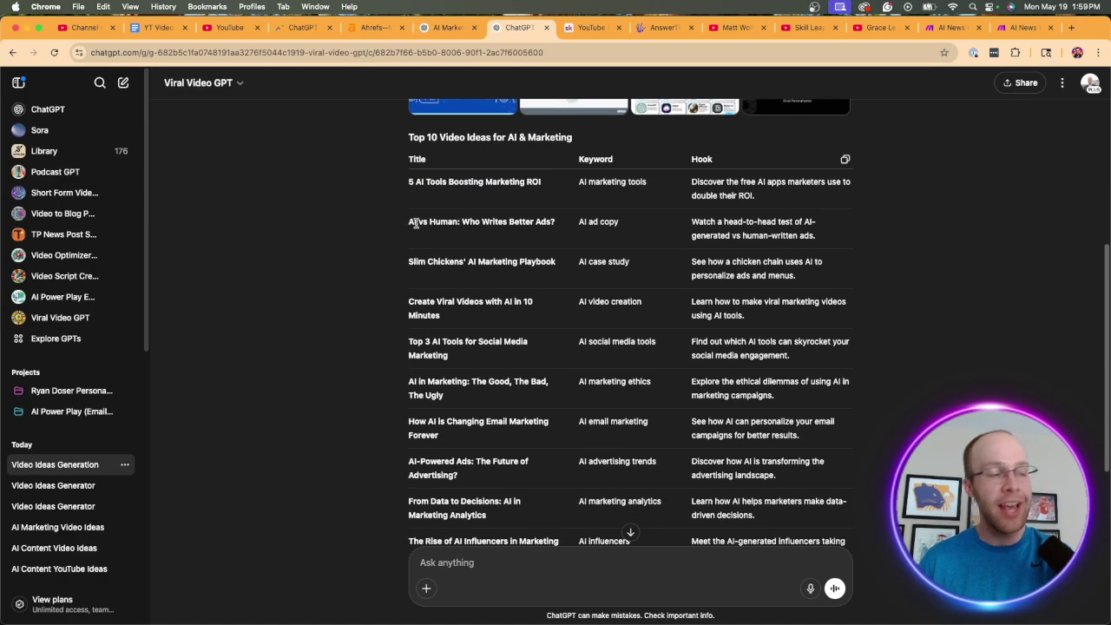
pyautogui.moveTo(417, 222); pyautogui.dragTo(527, 217)
pyautogui.click(528, 219)
pyautogui.scroll(-5, 617, 223)
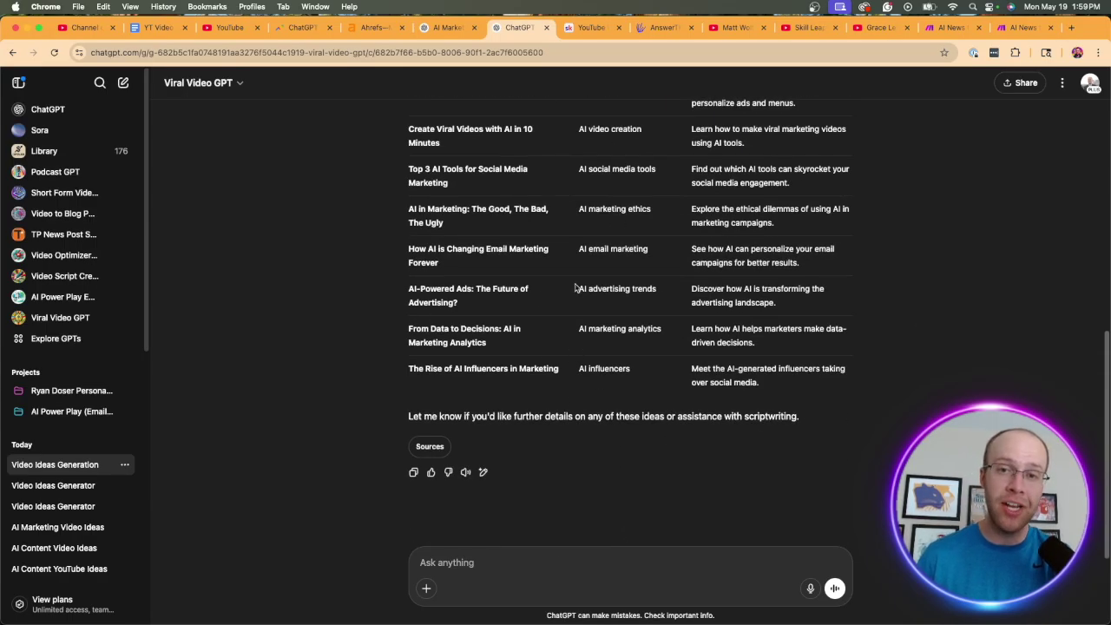
pyautogui.scroll(10, 576, 291)
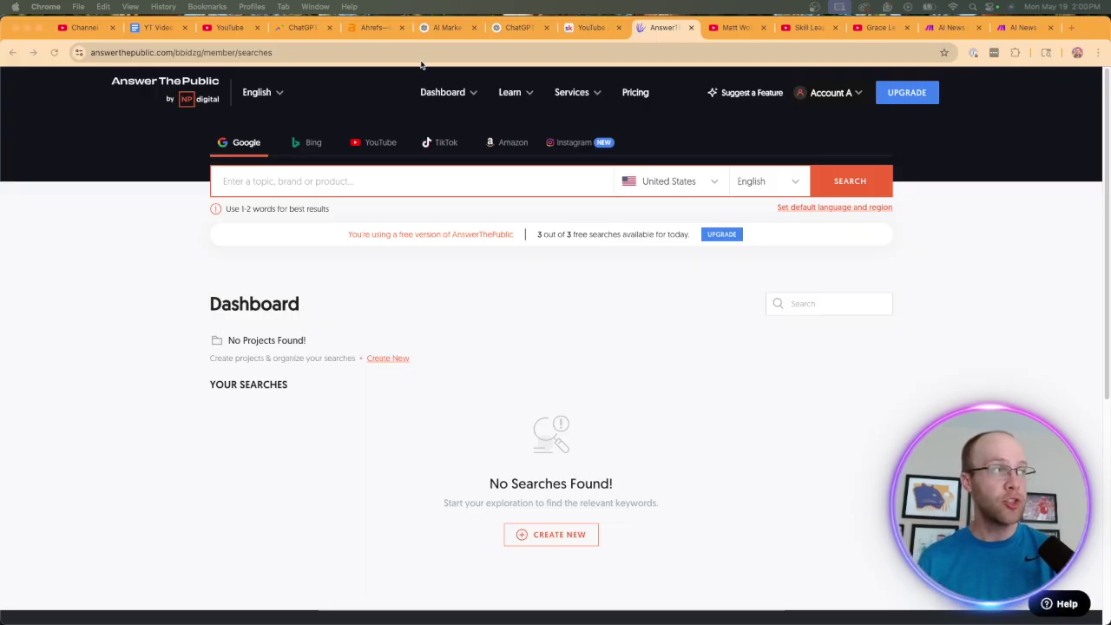
# Step: Check the AnswerThePublic web address and the allowance of free daily searches
pyautogui.doubleClick(157, 52)
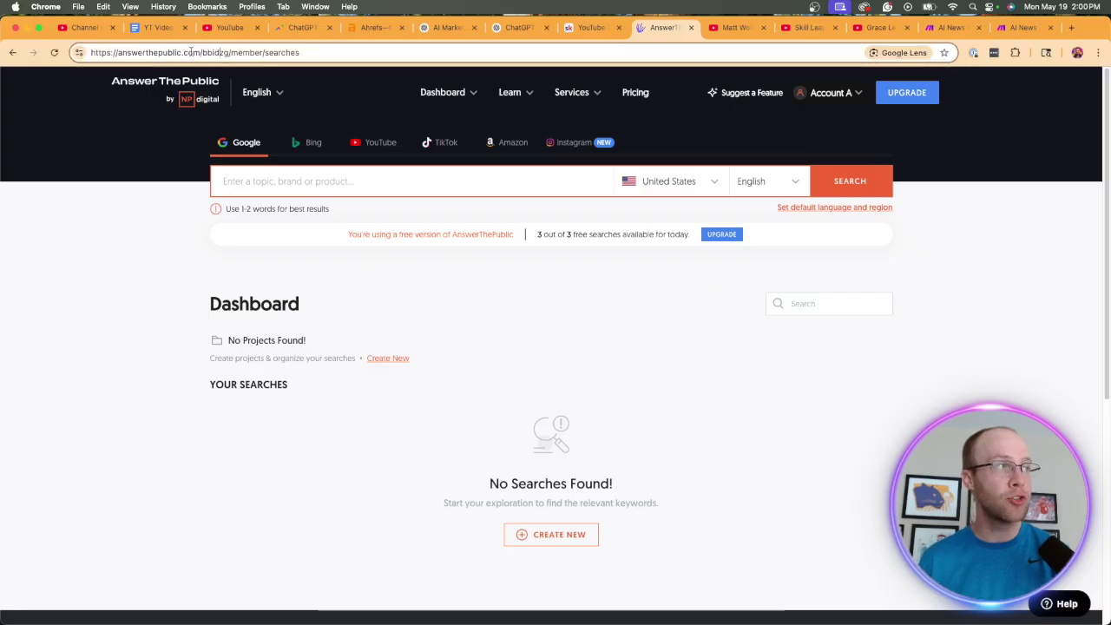
pyautogui.moveTo(201, 52); pyautogui.dragTo(91, 52)
pyautogui.click(137, 233)
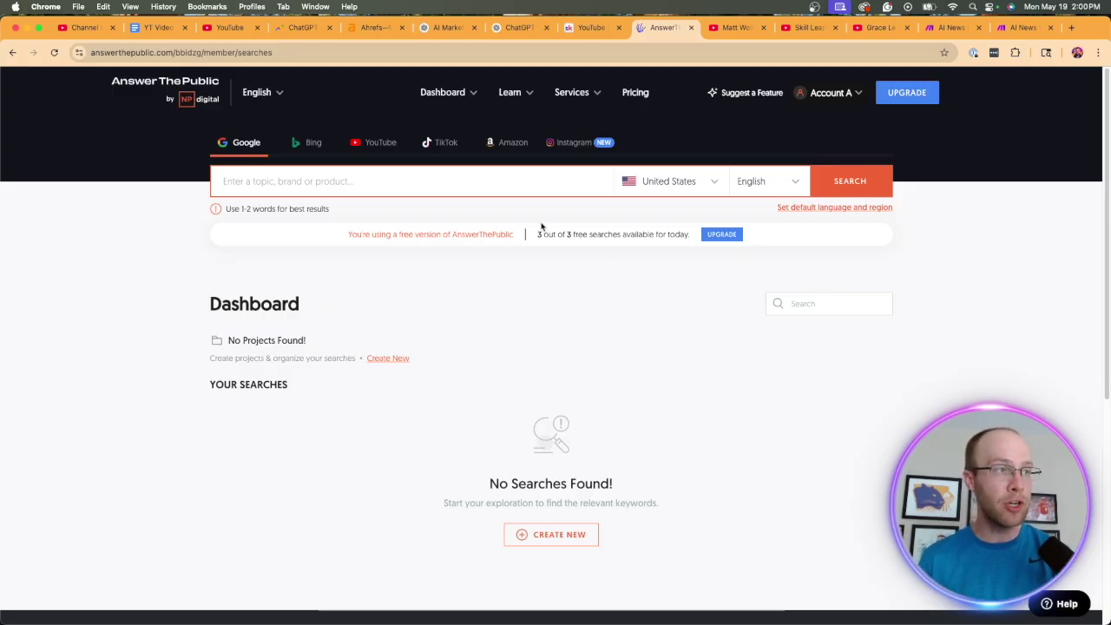
pyautogui.moveTo(537, 234); pyautogui.dragTo(622, 259)
pyautogui.click(618, 276)
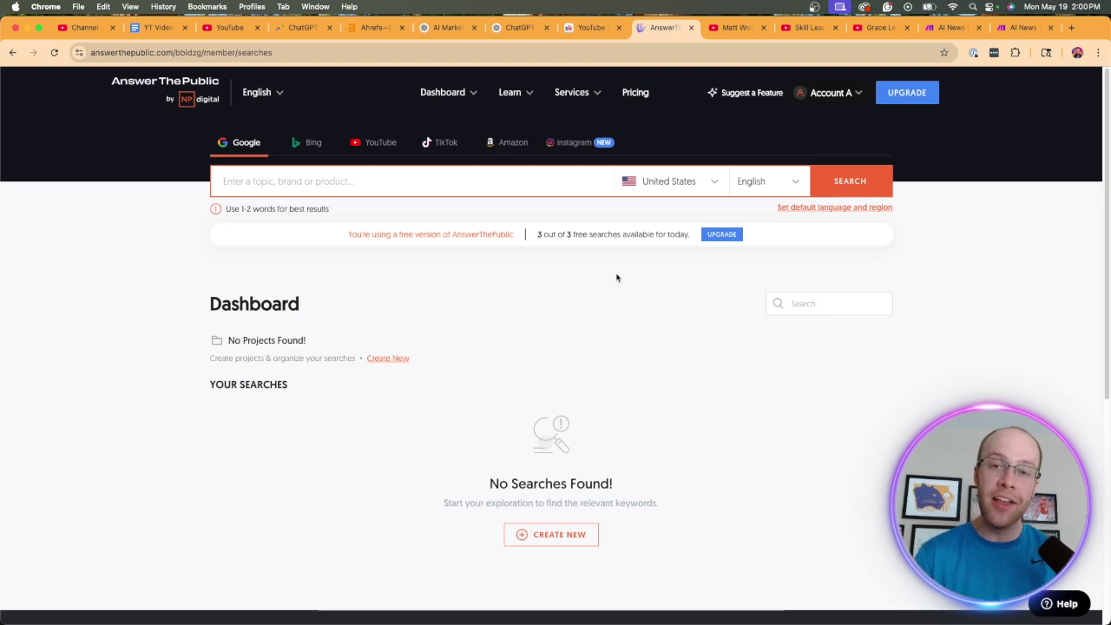
# Step: Run an AnswerThePublic search for "best ai tools" on YouTube, with United States and English as region and language
pyautogui.click(258, 180)
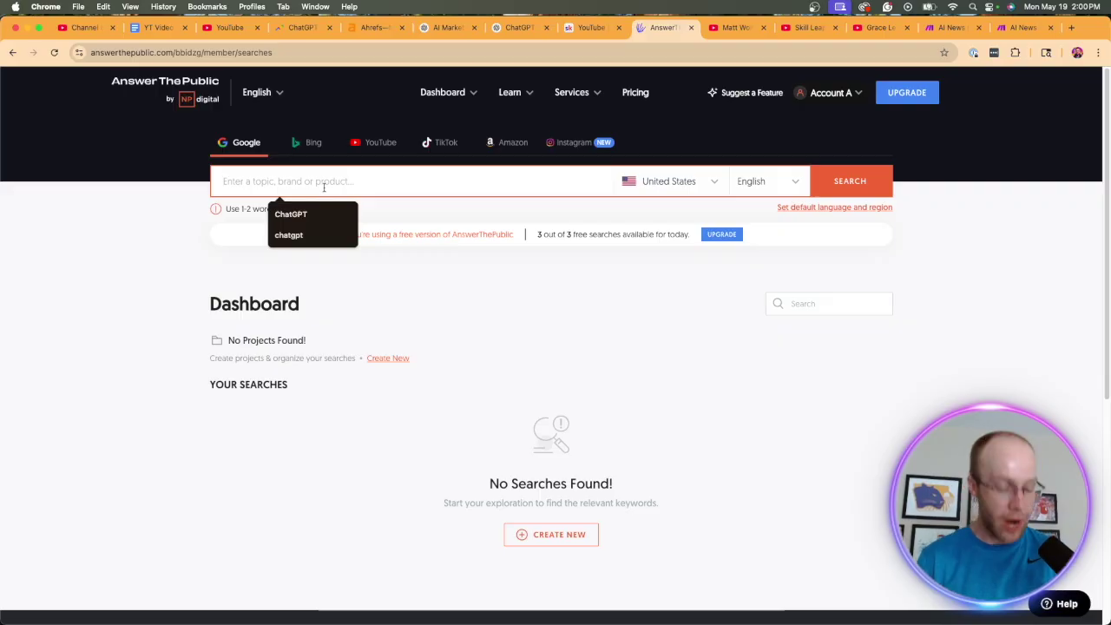
pyautogui.write('best ai tools')
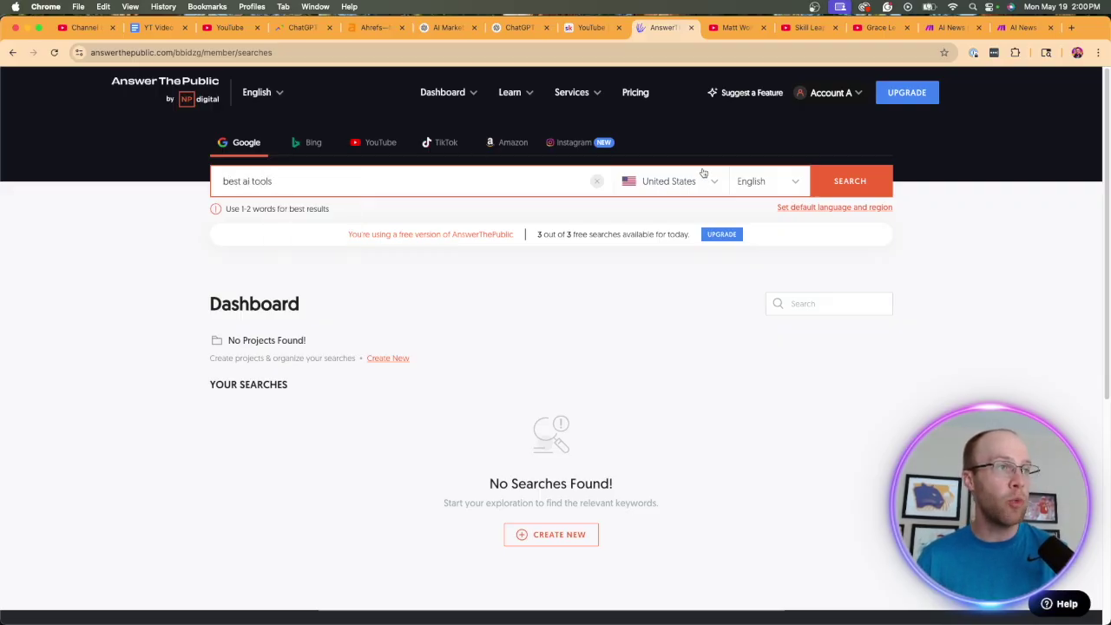
pyautogui.click(676, 175)
pyautogui.click(954, 254)
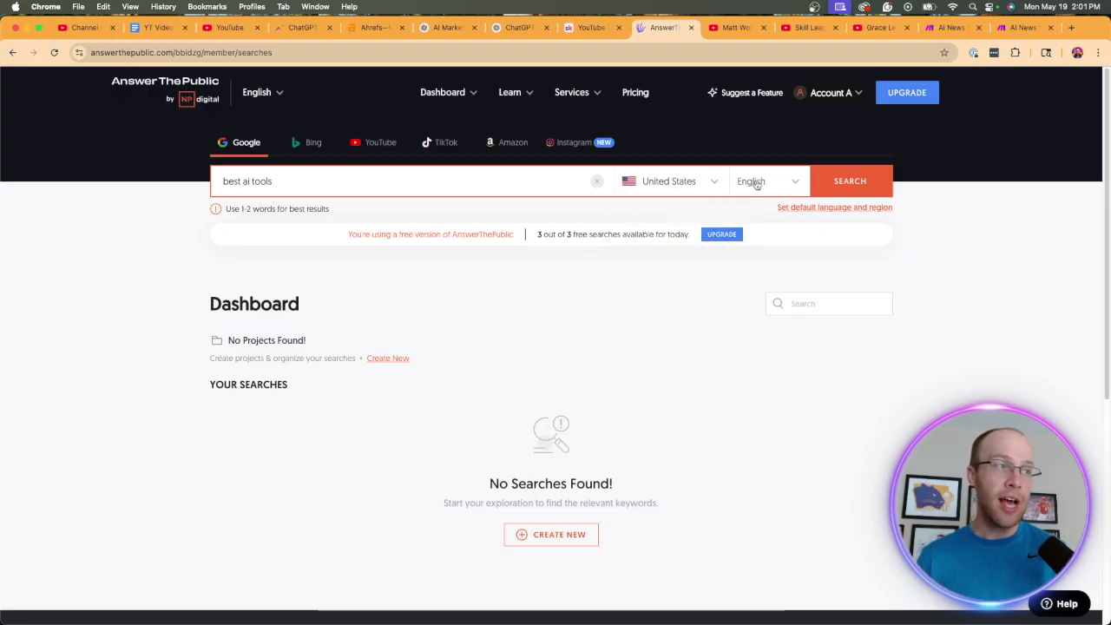
pyautogui.click(370, 153)
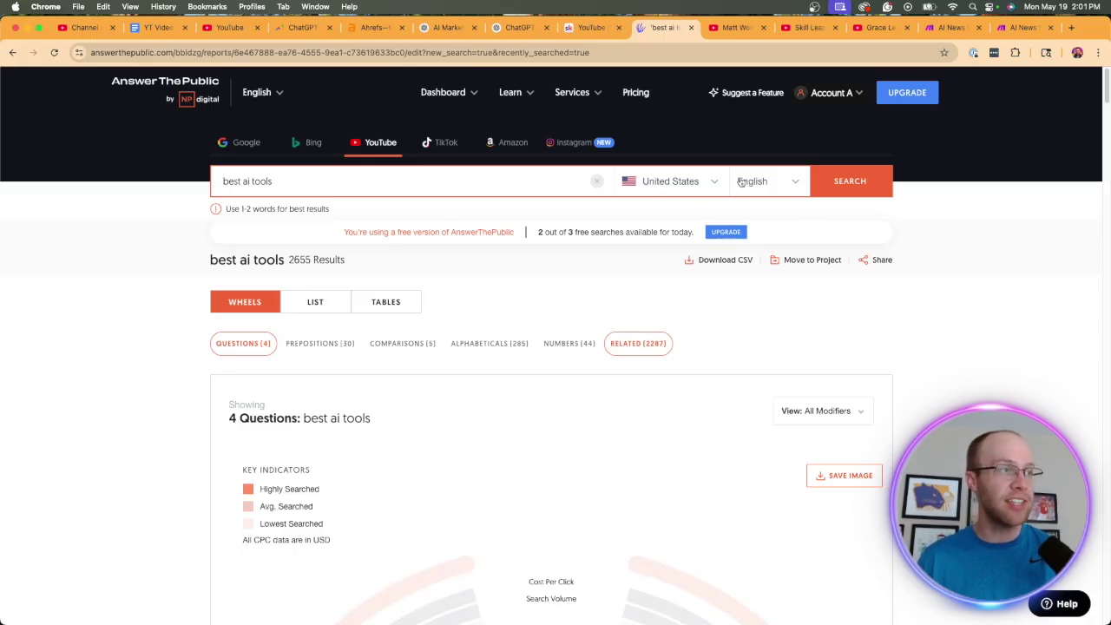
pyautogui.click(864, 184)
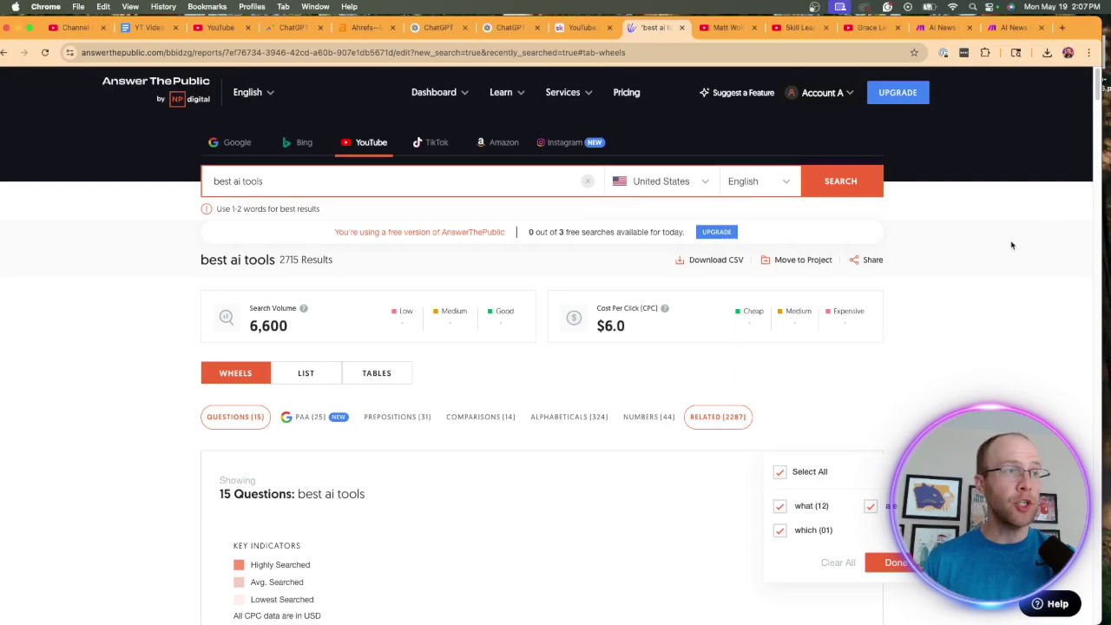
# Step: Examine the Questions wheel and its heading in the "best ai tools" report
pyautogui.scroll(-3, 596, 249)
pyautogui.scroll(-2, 498, 266)
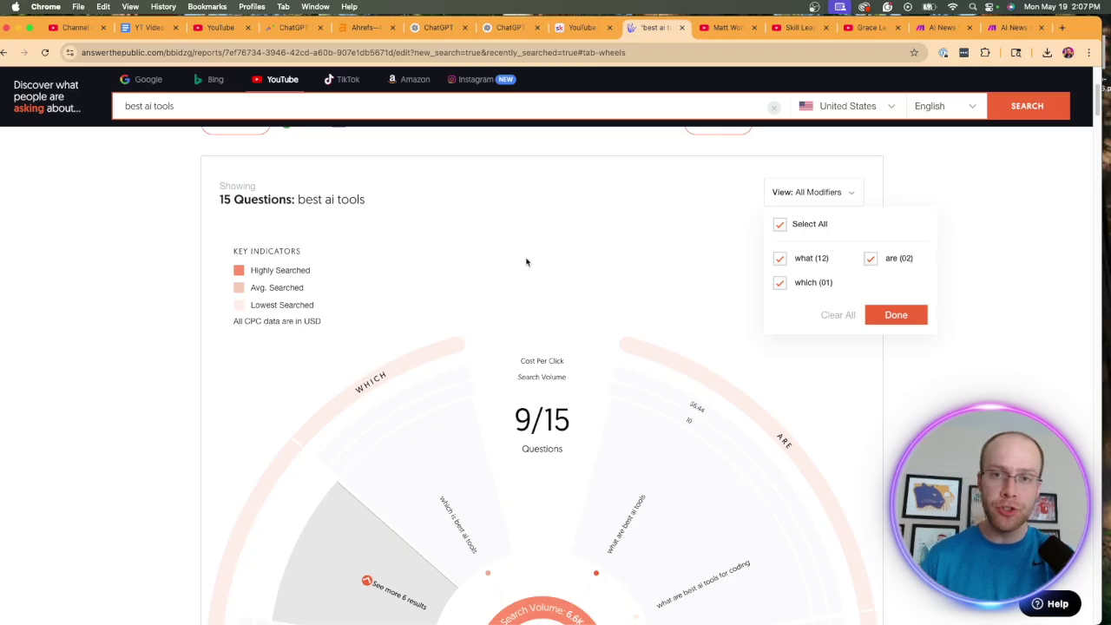
pyautogui.moveTo(383, 208); pyautogui.dragTo(286, 202)
pyautogui.click(394, 211)
pyautogui.scroll(2, 394, 211)
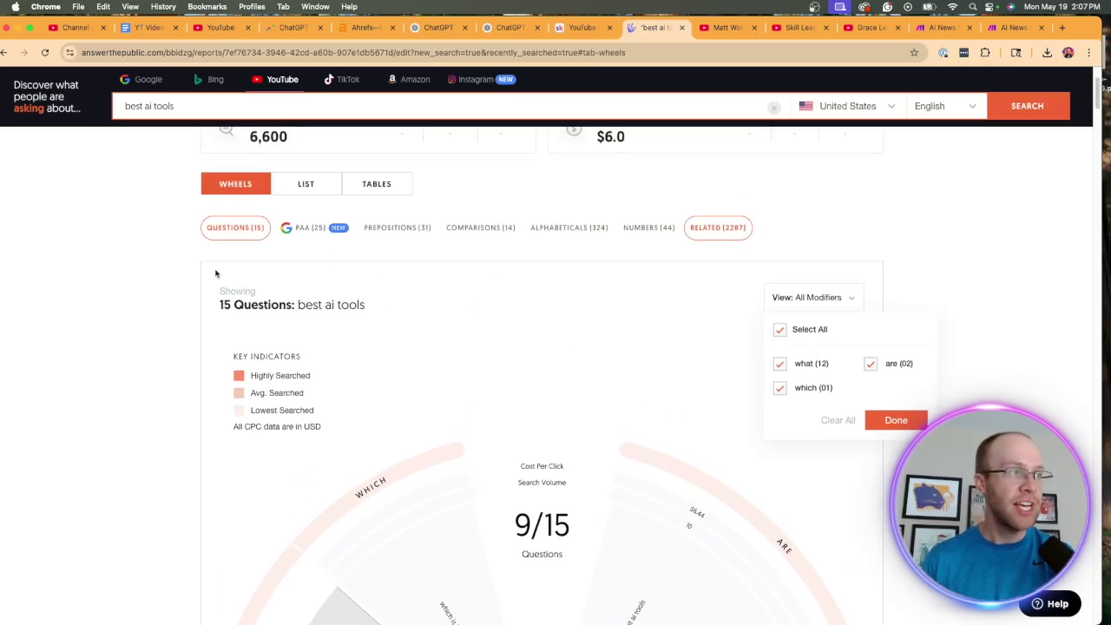
# Step: Look over the People Also Ask section and the Prepositions wheel for "best ai tools", including its image download option
pyautogui.scroll(-10, 392, 392)
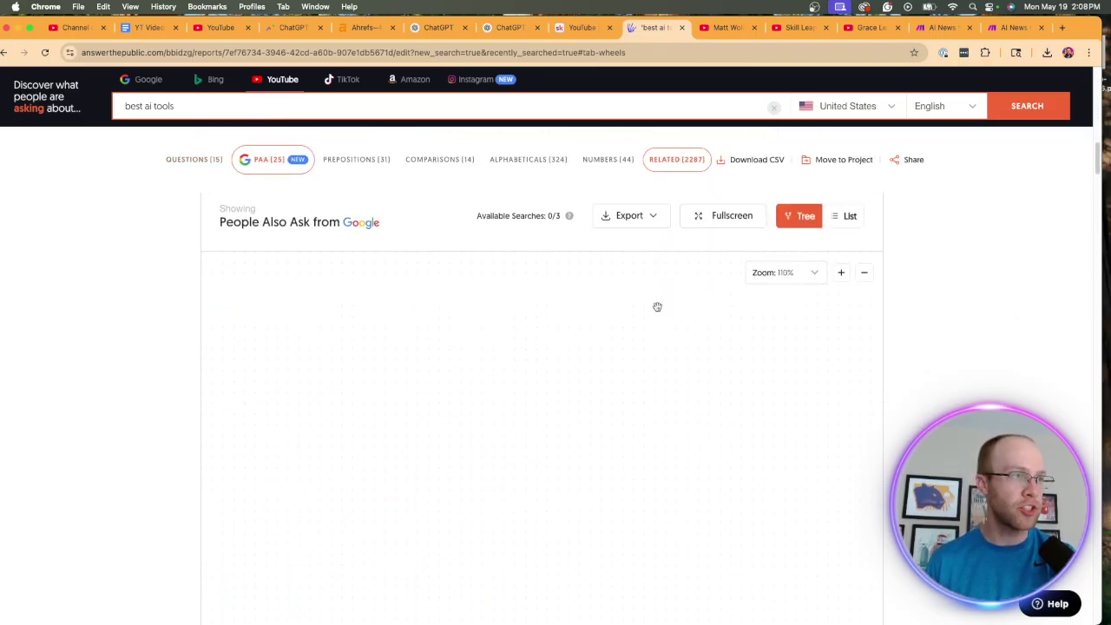
pyautogui.scroll(-10, 1041, 260)
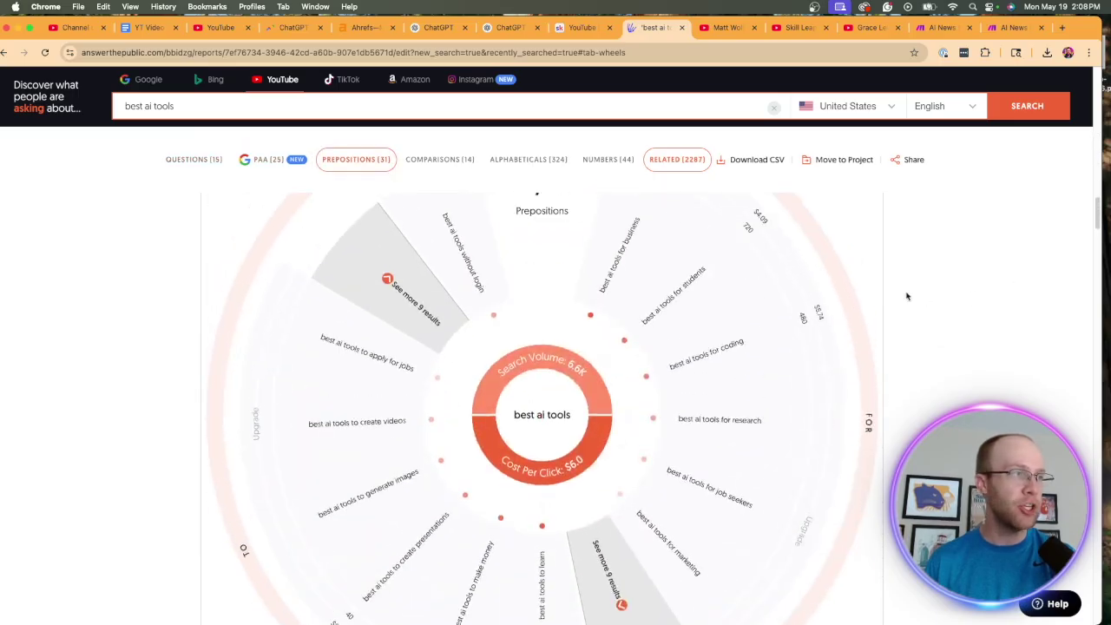
pyautogui.scroll(5, 436, 288)
pyautogui.moveTo(396, 256); pyautogui.dragTo(318, 249)
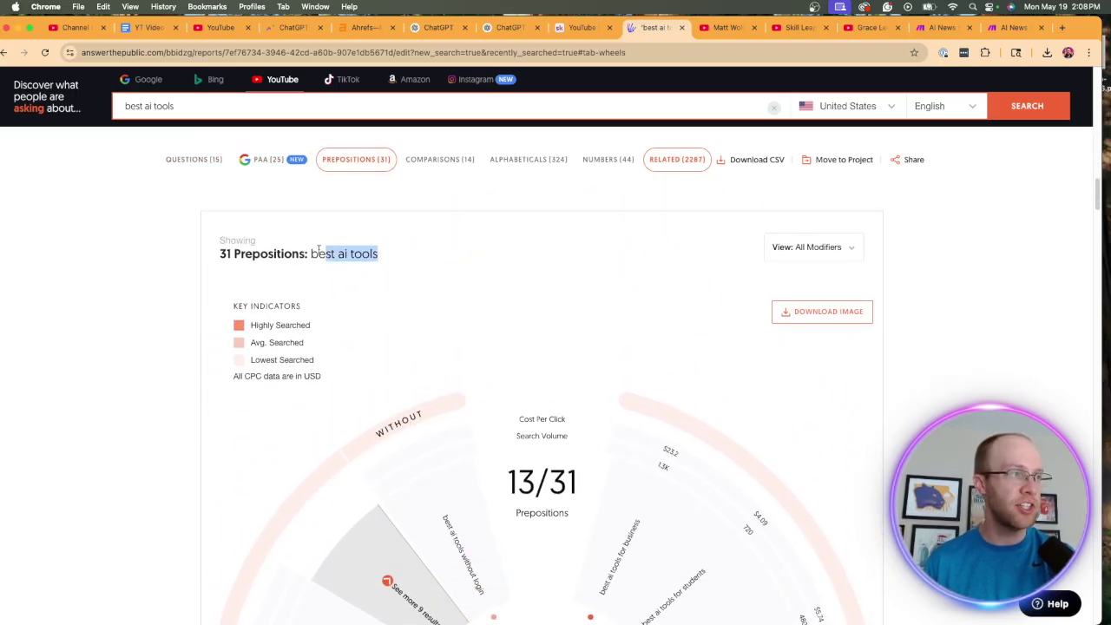
pyautogui.click(400, 264)
pyautogui.scroll(-5, 650, 391)
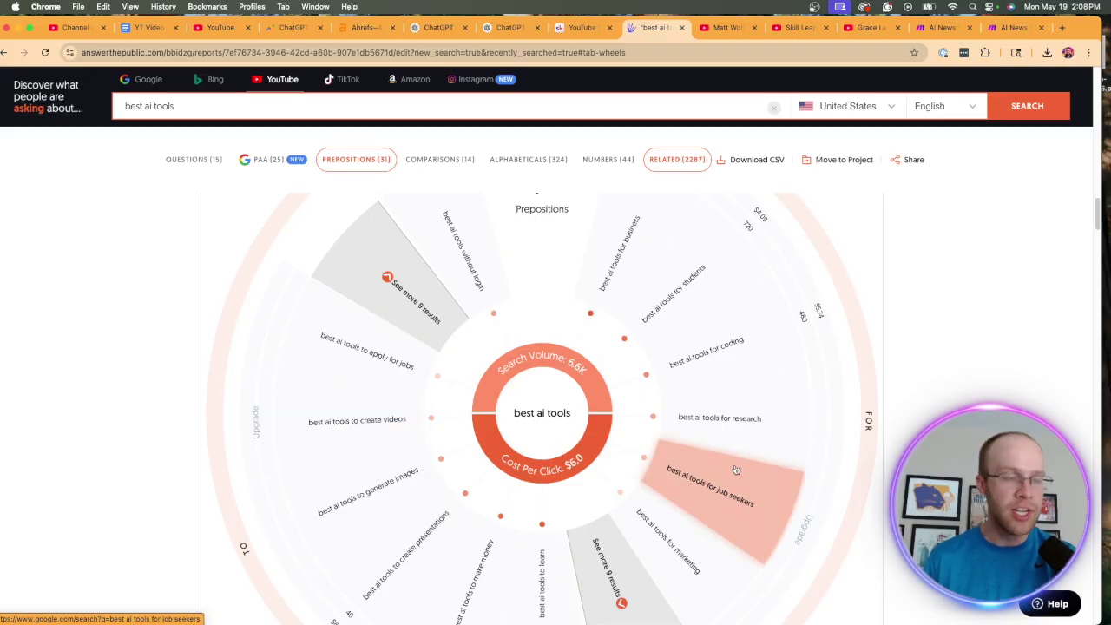
pyautogui.scroll(3, 736, 470)
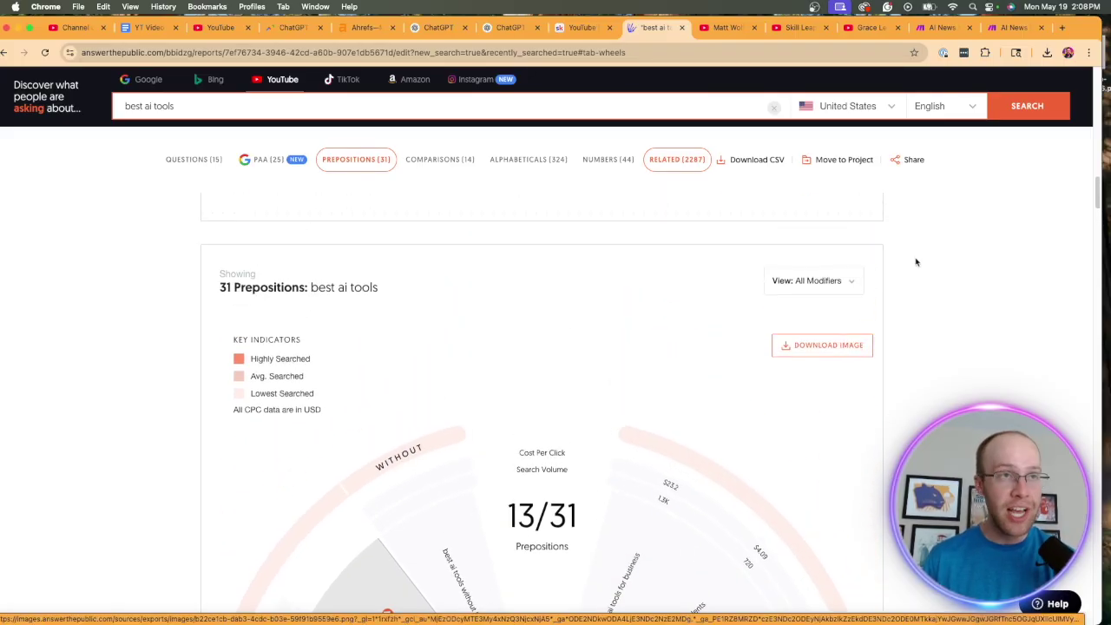
# Step: View the downloaded Prepositions wheel image from the desktop in Preview, close it and put the browser window back in place
pyautogui.moveTo(1081, 31); pyautogui.dragTo(1033, 36)
pyautogui.doubleClick(1087, 54)
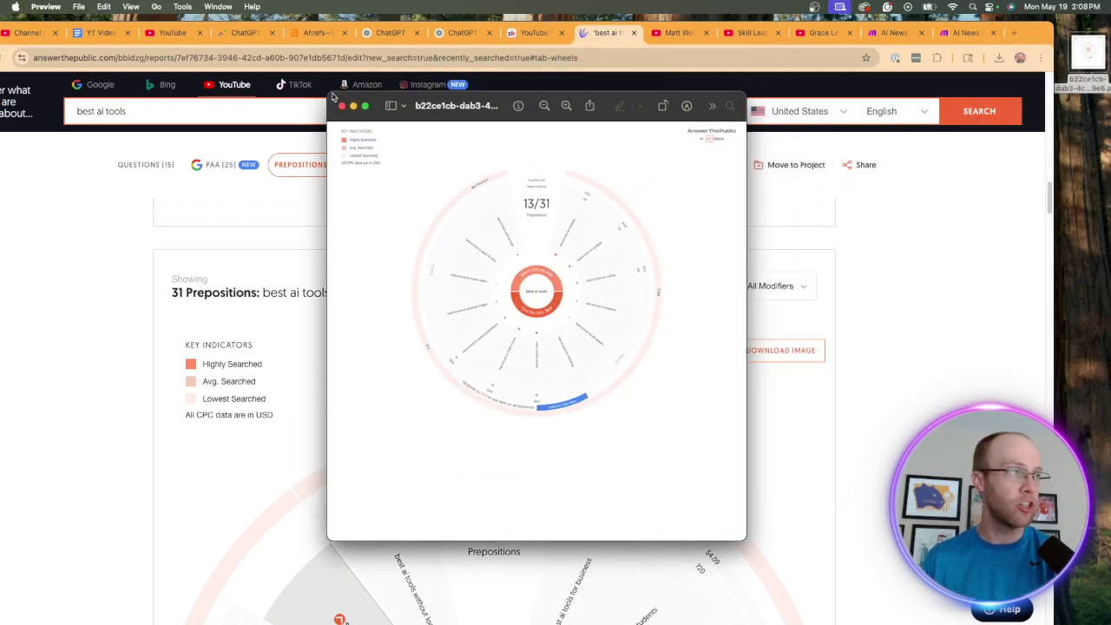
pyautogui.click(341, 105)
pyautogui.moveTo(1044, 33); pyautogui.dragTo(1099, 29)
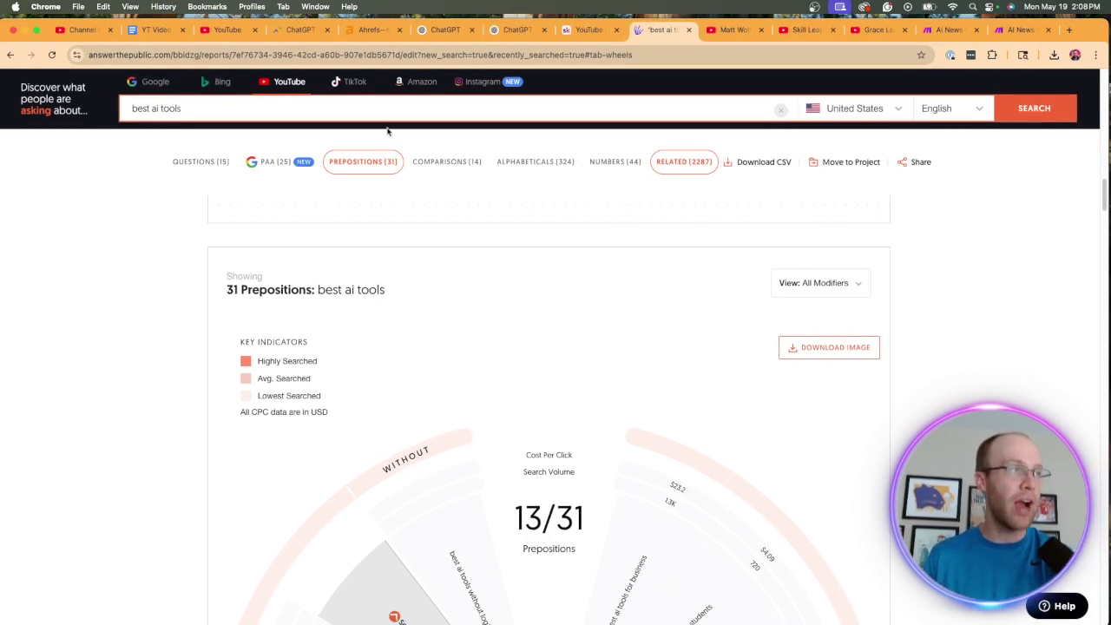
# Step: Switch to ChatGPT, start a new chat and check that the o3 model is selected
pyautogui.click(516, 29)
pyautogui.click(446, 30)
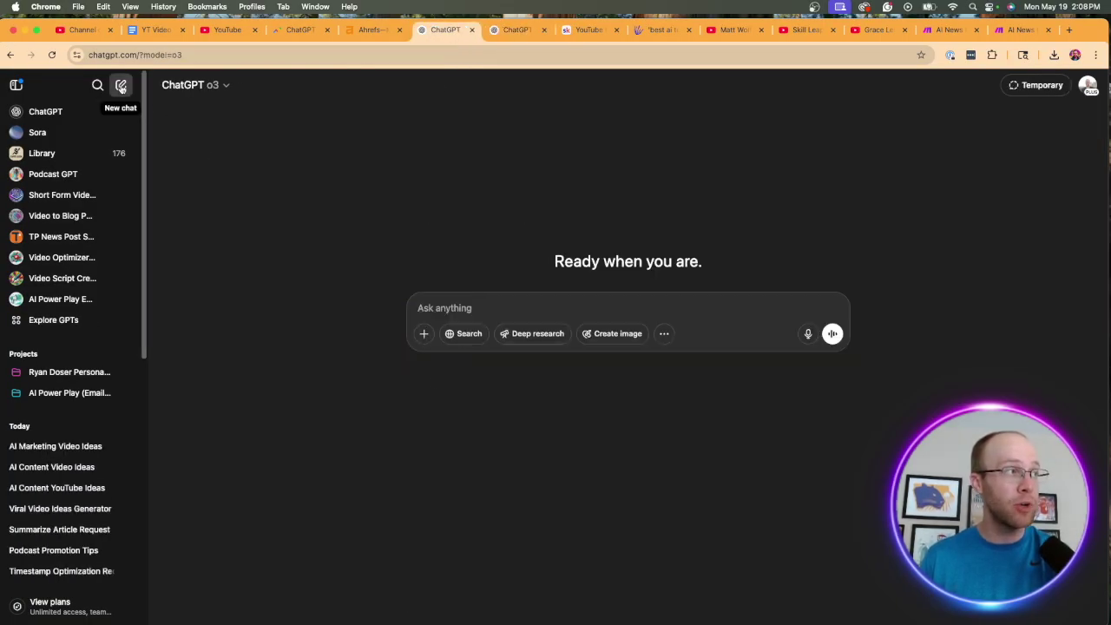
pyautogui.click(195, 88)
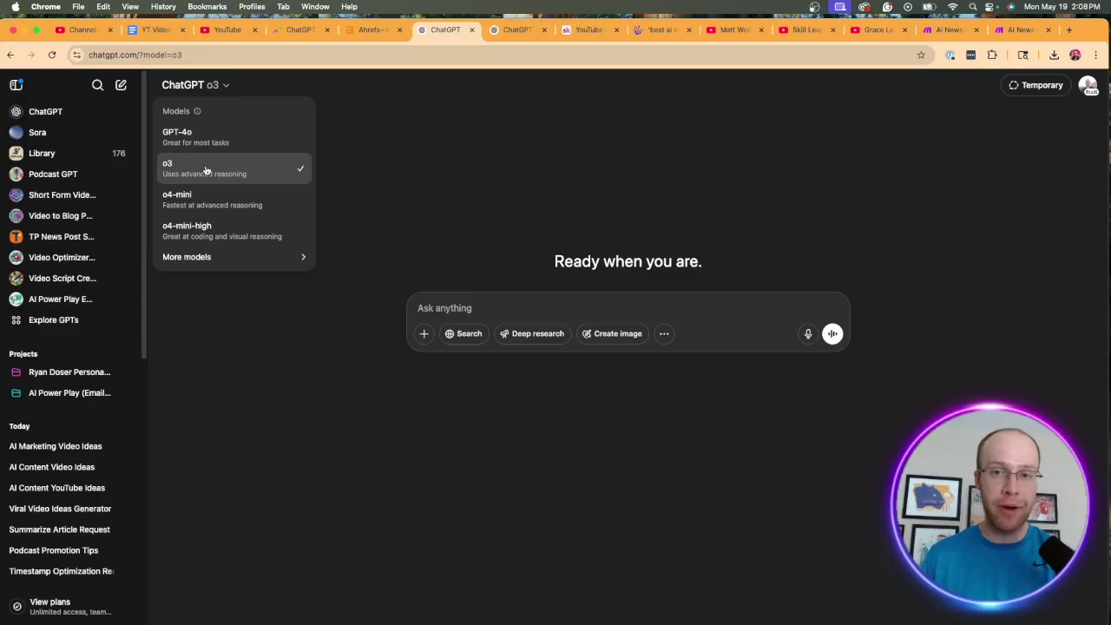
pyautogui.click(486, 174)
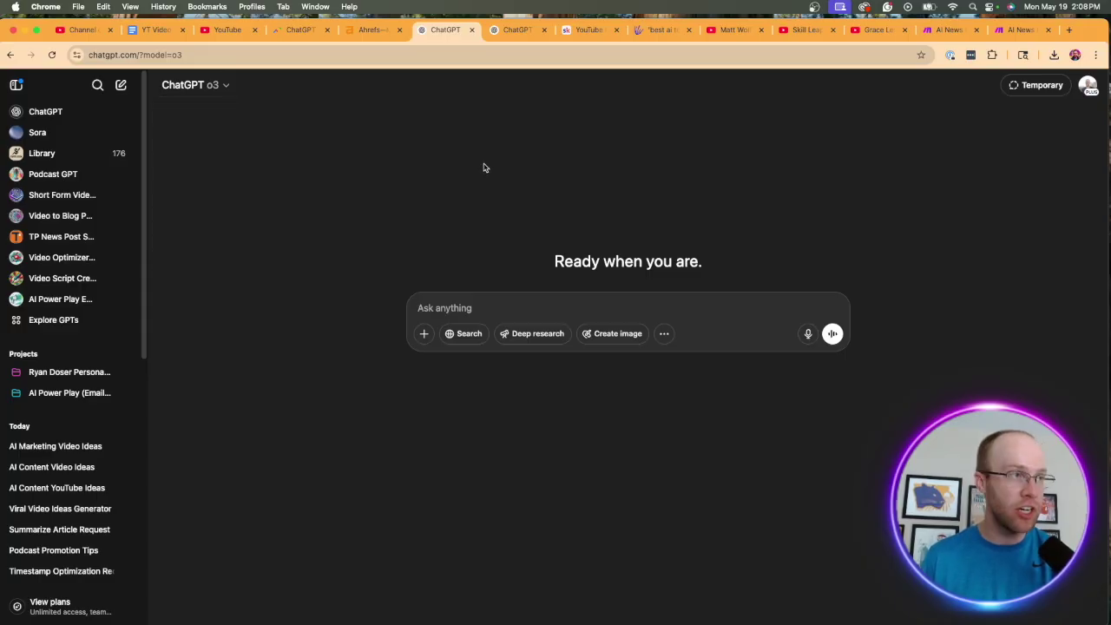
# Step: Attach the downloaded AnswerThePublic wheel image to the new chat message
pyautogui.click(424, 333)
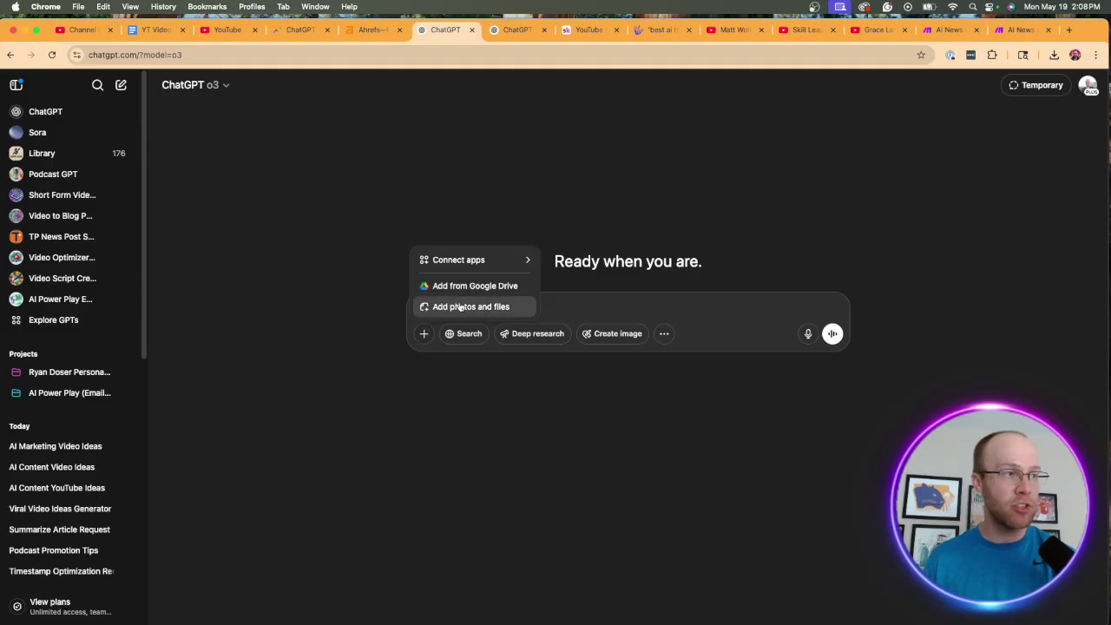
pyautogui.click(461, 308)
pyautogui.doubleClick(874, 248)
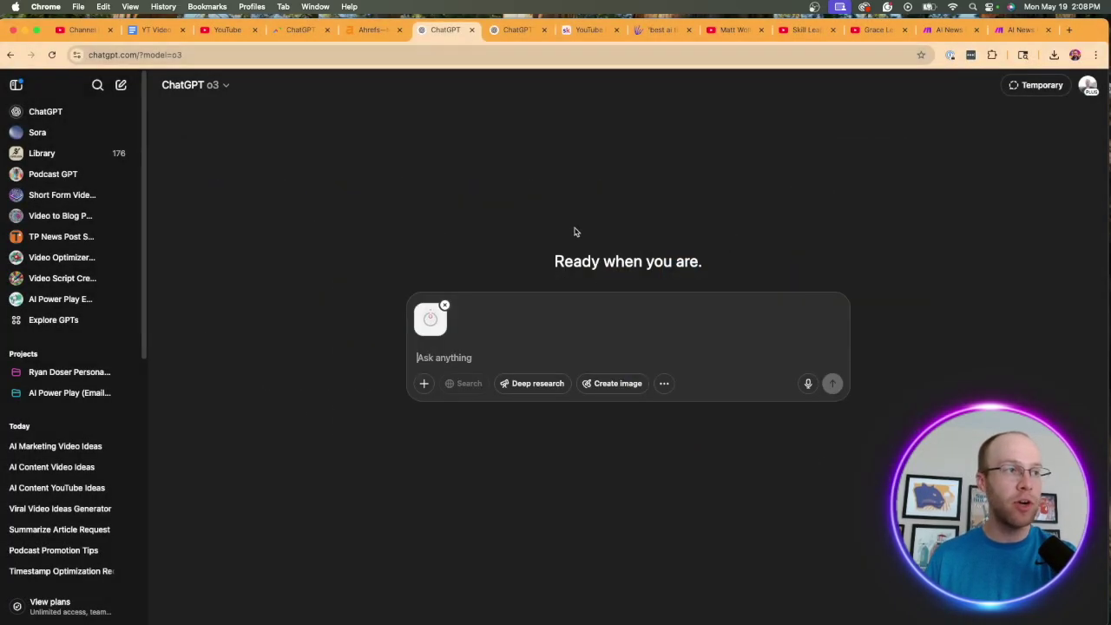
pyautogui.write('ai tools marketing')
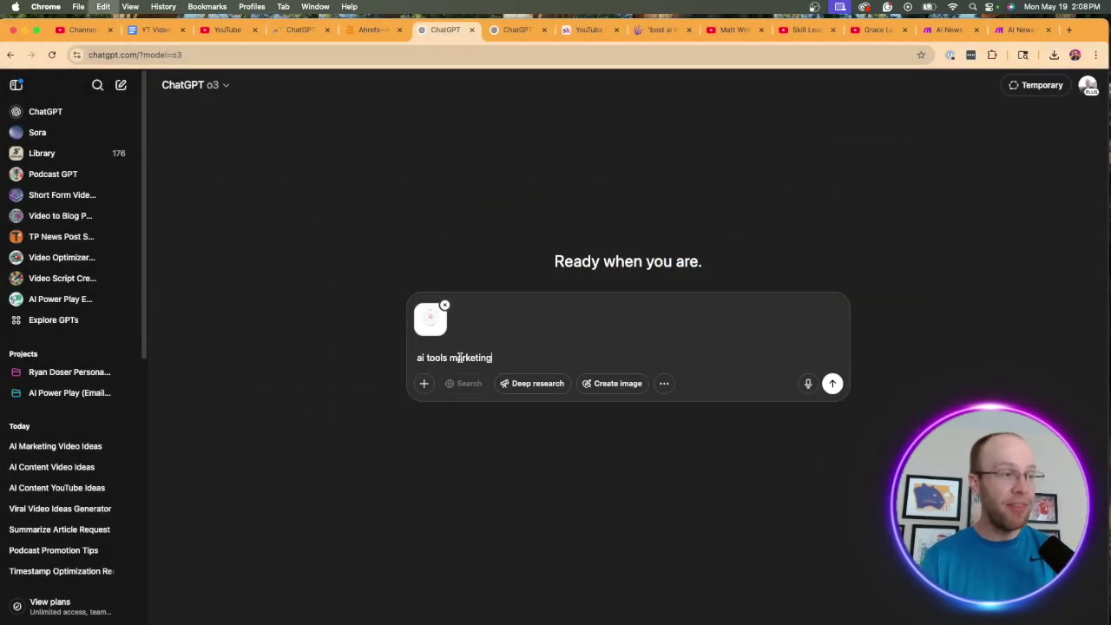
pyautogui.press('super+a')
pyautogui.press('BackSpace')
# Step: Copy the YouTube Video Ideation (Advanced) prompt from the AI Marketing Insiders classroom page into the ChatGPT message with the attached image
pyautogui.click(586, 29)
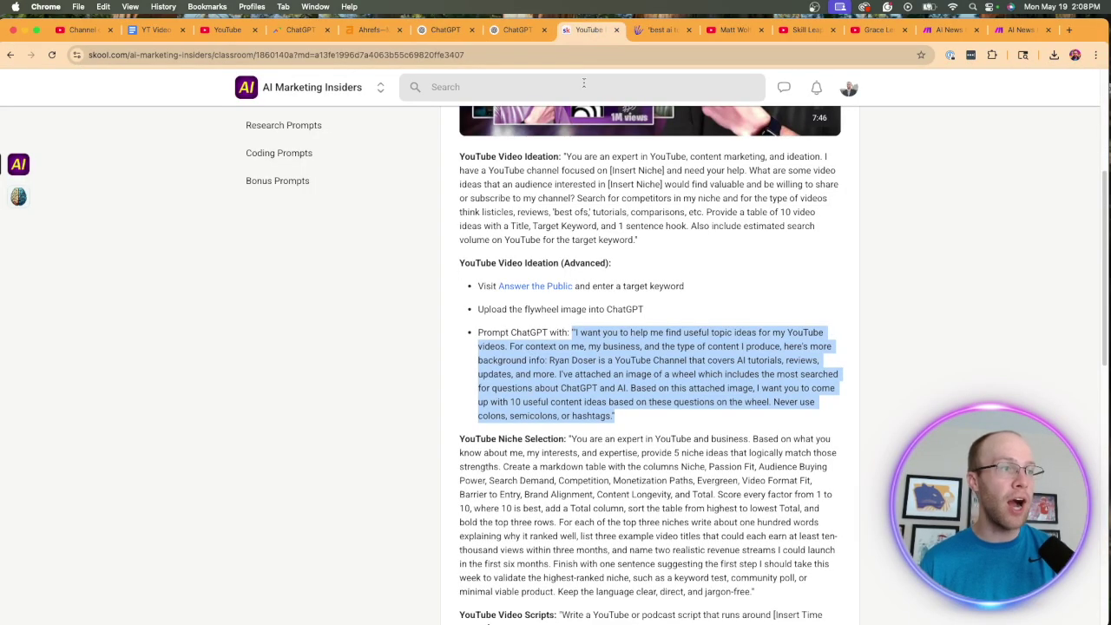
pyautogui.moveTo(626, 417); pyautogui.dragTo(571, 333)
pyautogui.press('super+c')
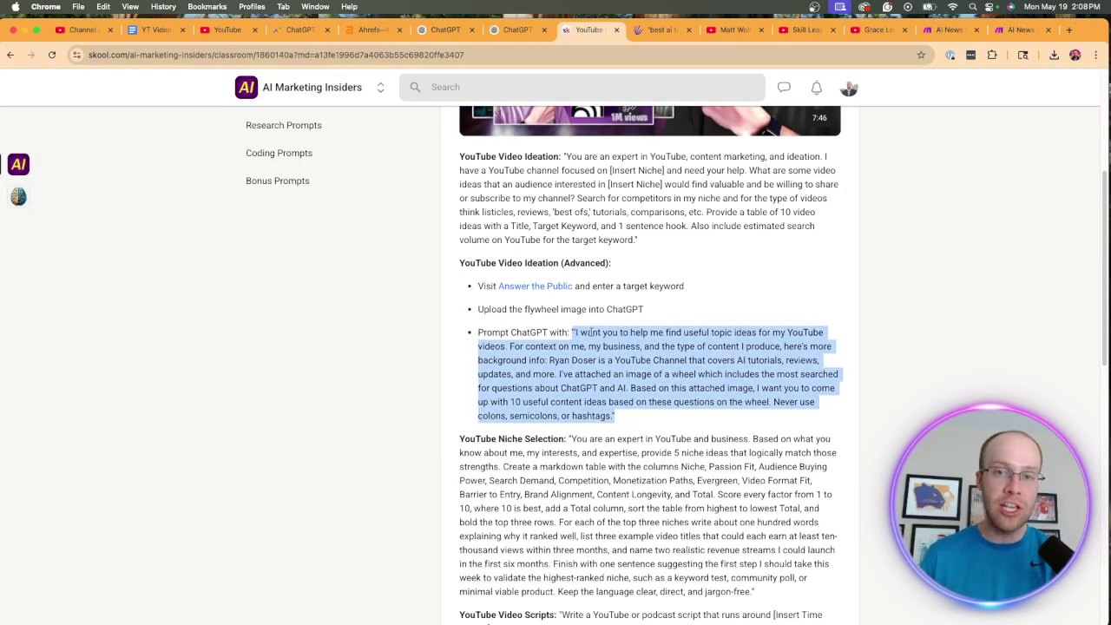
pyautogui.click(518, 30)
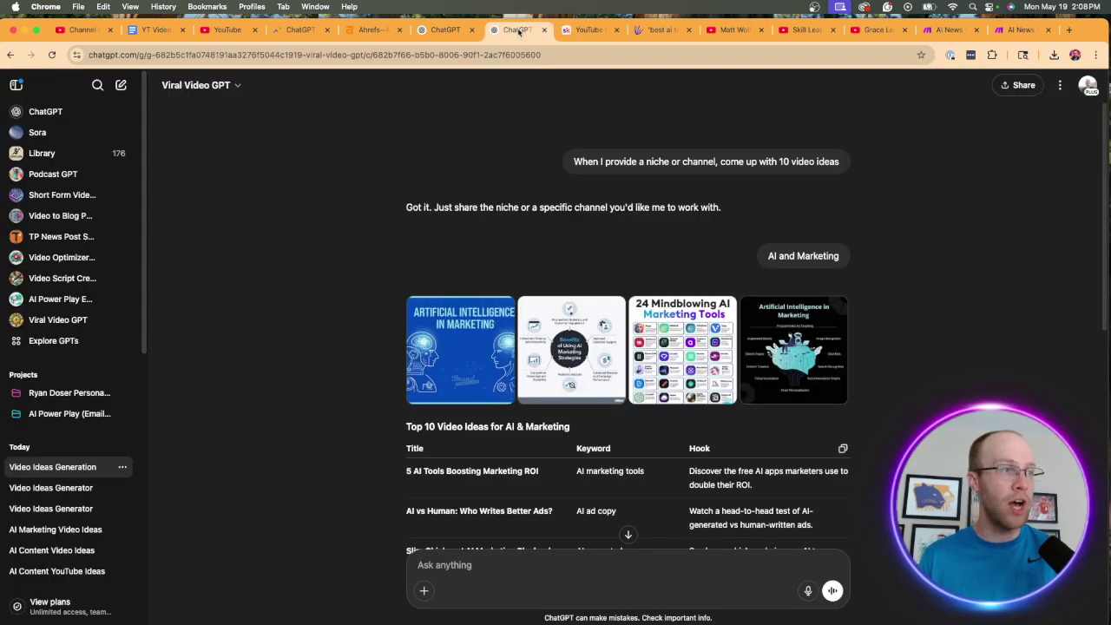
pyautogui.click(445, 29)
pyautogui.click(421, 358)
pyautogui.press('super+v')
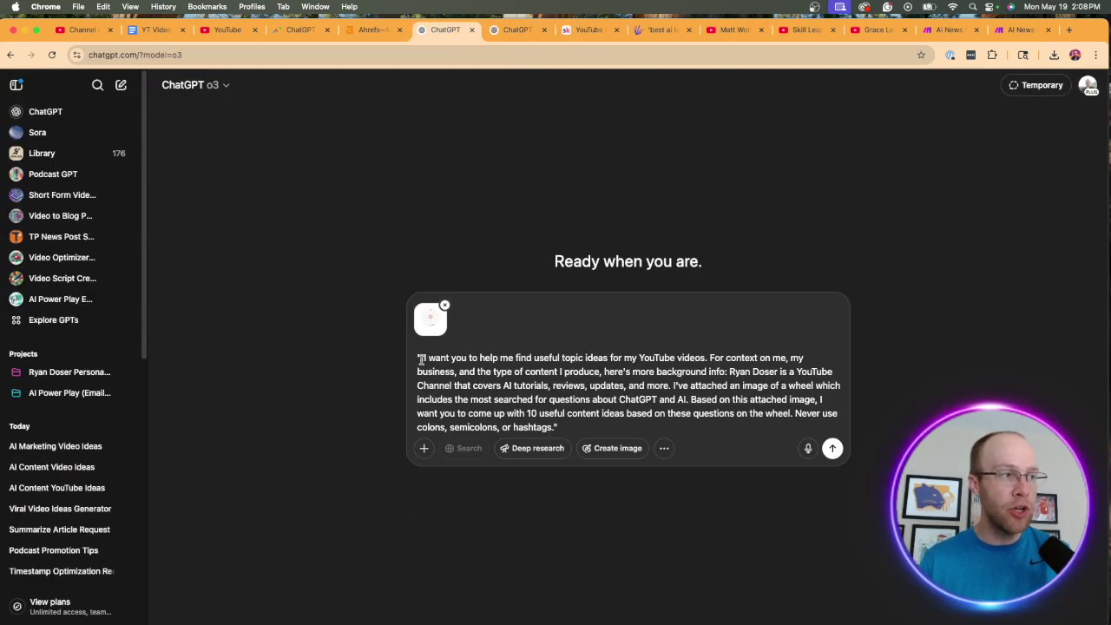
# Step: Remove the opening and closing quotation marks from the pasted prompt
pyautogui.click(420, 358)
pyautogui.press('BackSpace')
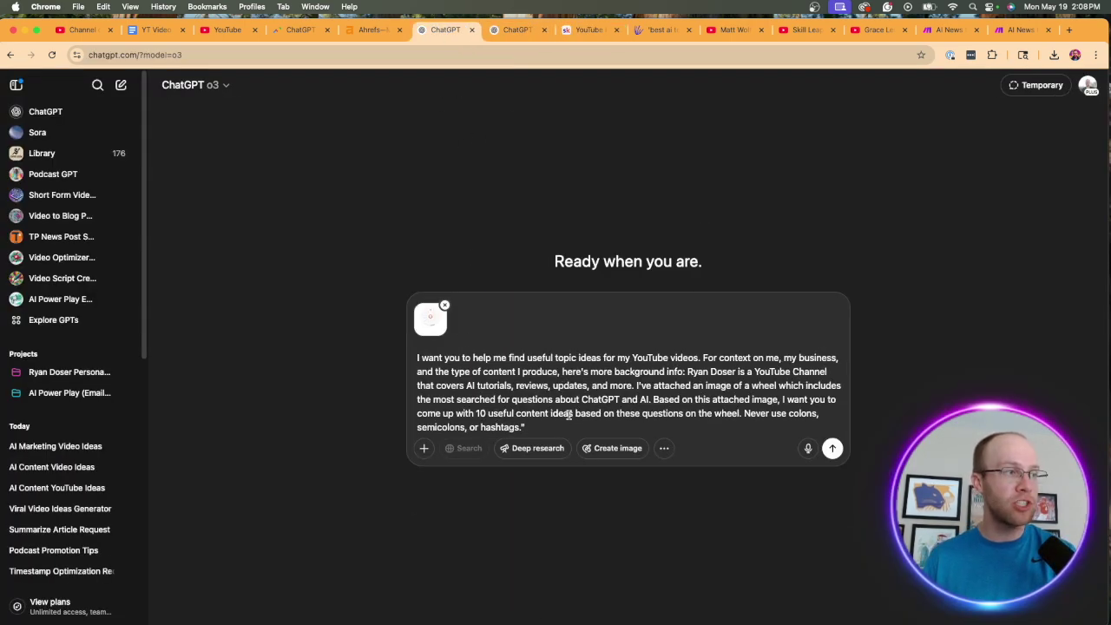
pyautogui.click(572, 426)
pyautogui.press('BackSpace')
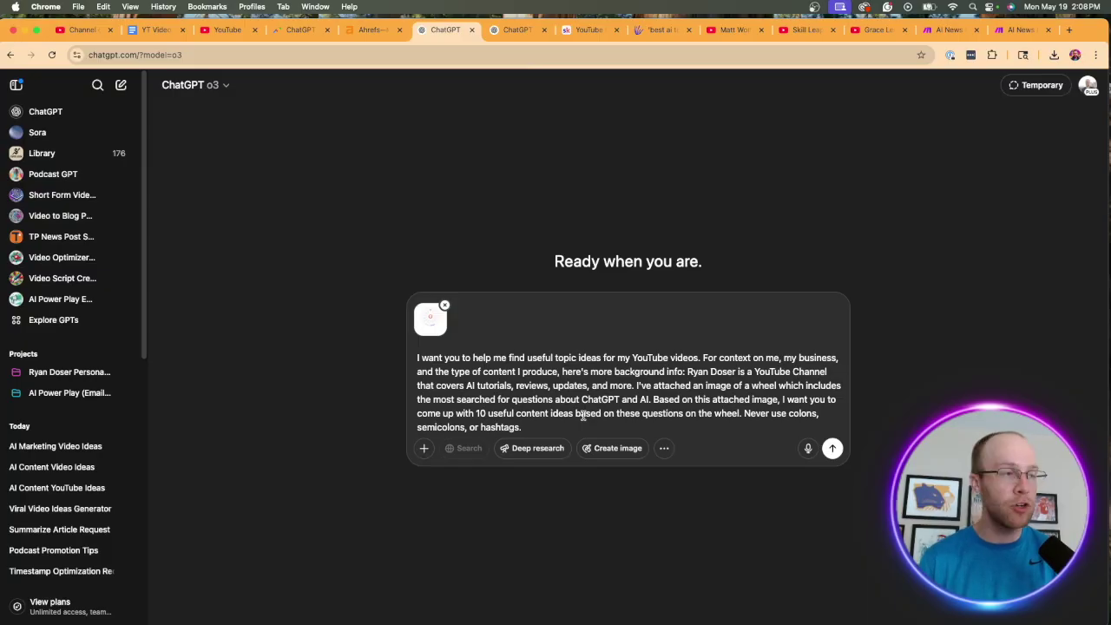
# Step: Review the prompt and replace "ChatGPT and AI" with "best ai tools" as the topic of the most searched questions
pyautogui.moveTo(422, 357); pyautogui.dragTo(674, 358)
pyautogui.click(672, 359)
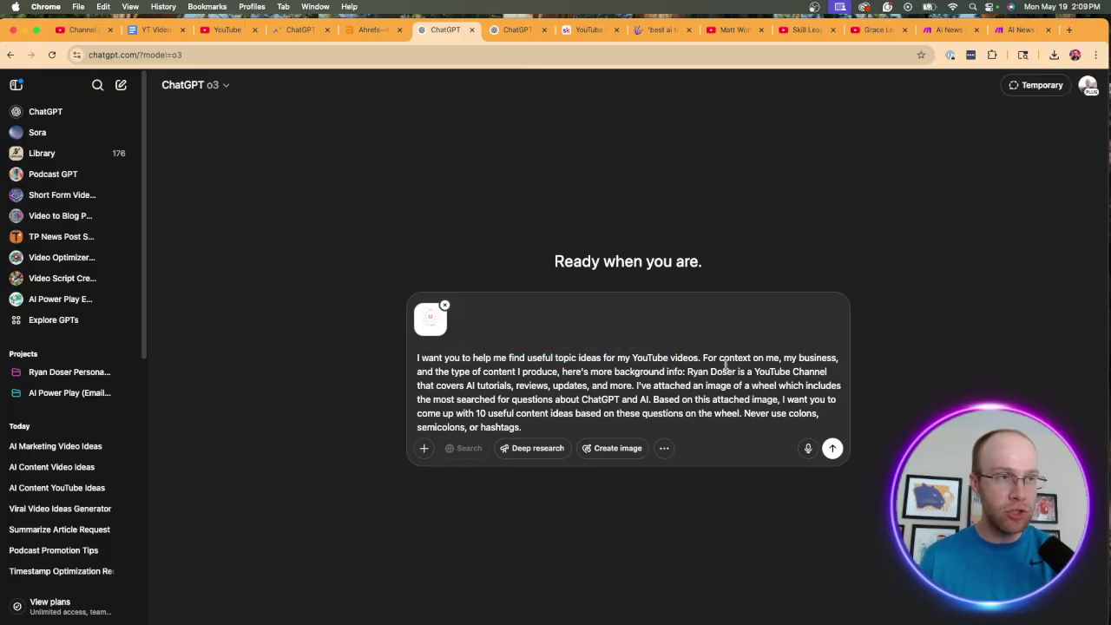
pyautogui.moveTo(510, 372); pyautogui.dragTo(507, 401)
pyautogui.click(653, 371)
pyautogui.click(550, 402)
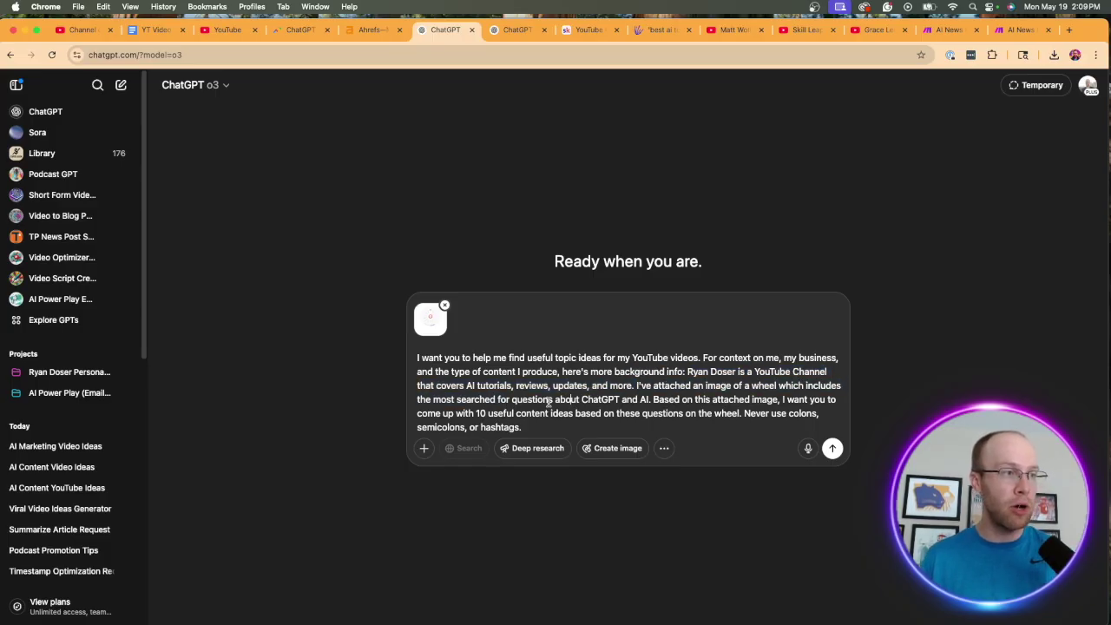
pyautogui.doubleClick(599, 399)
pyautogui.write('best ')
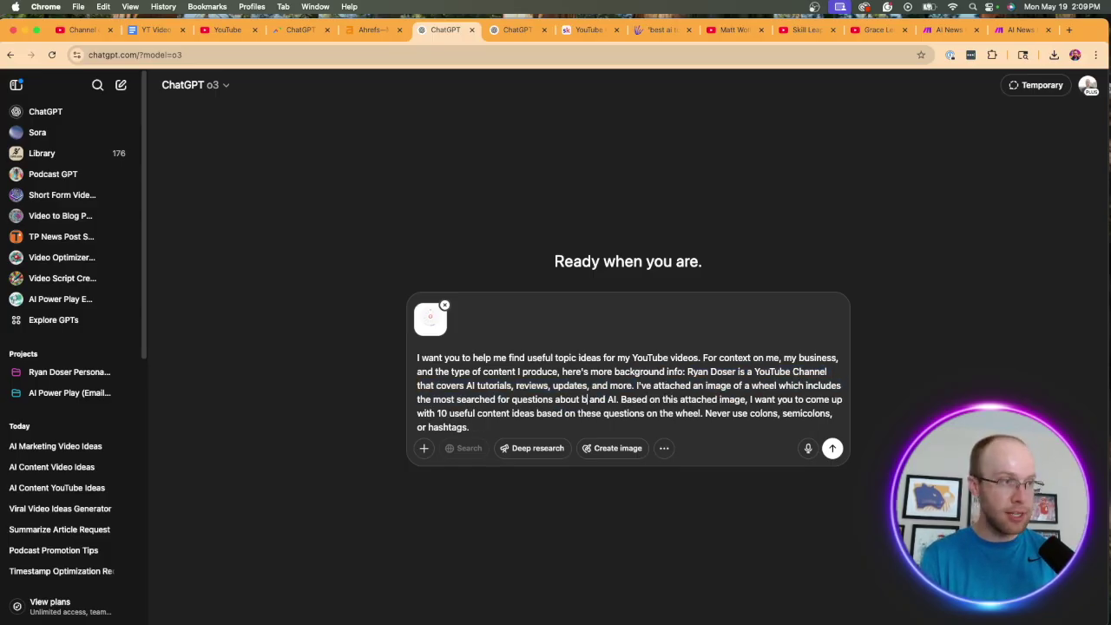
pyautogui.write('ai tools')
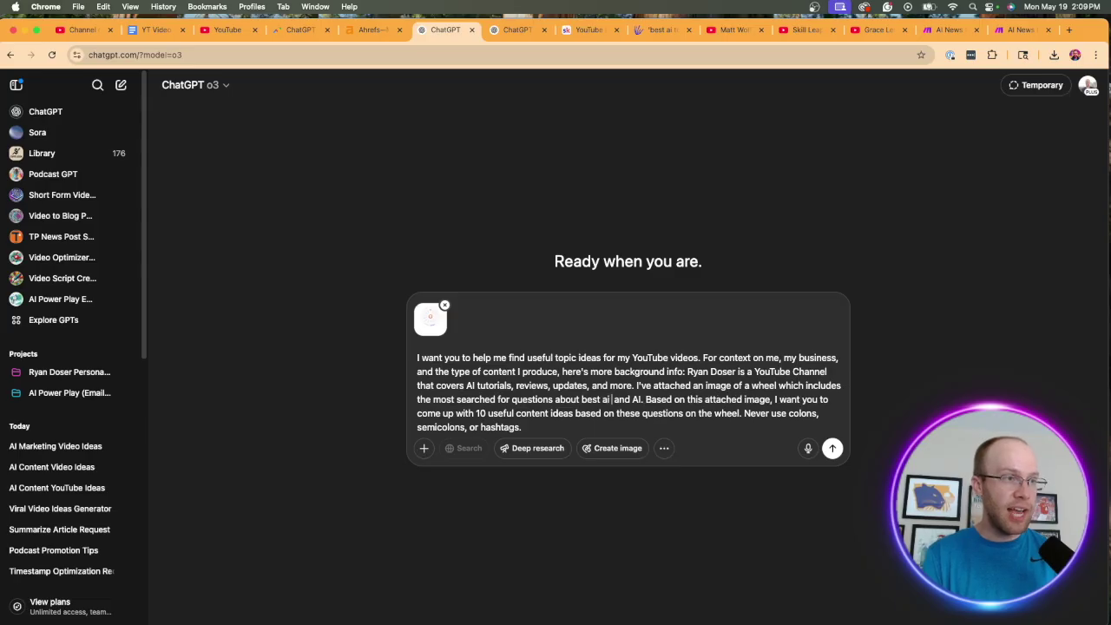
pyautogui.click(657, 399)
pyautogui.press('BackSpace')
pyautogui.press('BackSpace')
pyautogui.press('BackSpace')
pyautogui.press('BackSpace')
pyautogui.press('BackSpace')
pyautogui.press('BackSpace')
pyautogui.press('BackSpace')
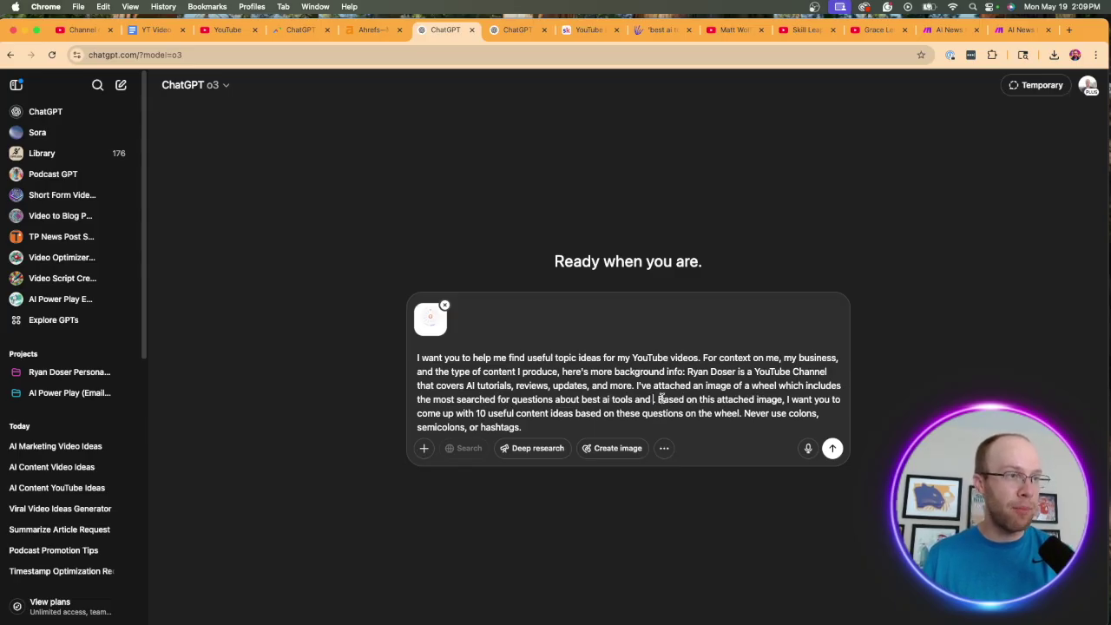
# Step: Check the request for 10 useful content ideas and send the prompt with the wheel image
pyautogui.moveTo(665, 399); pyautogui.dragTo(524, 410)
pyautogui.click(525, 412)
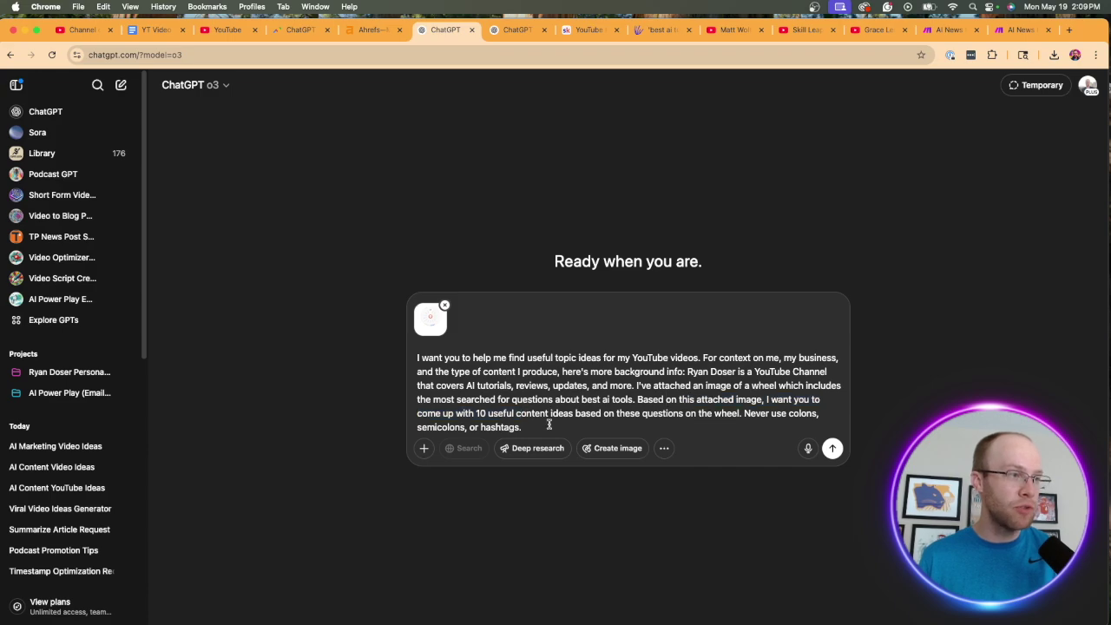
pyautogui.press('Return')
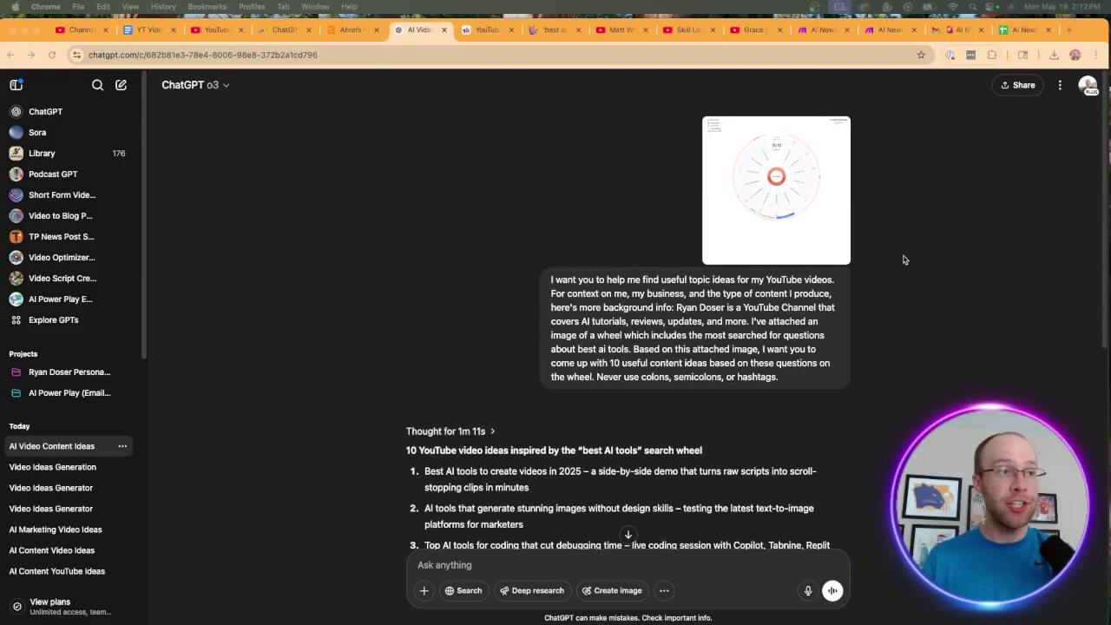
# Step: Look at the attached wheel image and read through the generated list of YouTube video ideas, including the first idea's description
pyautogui.click(811, 205)
pyautogui.click(887, 256)
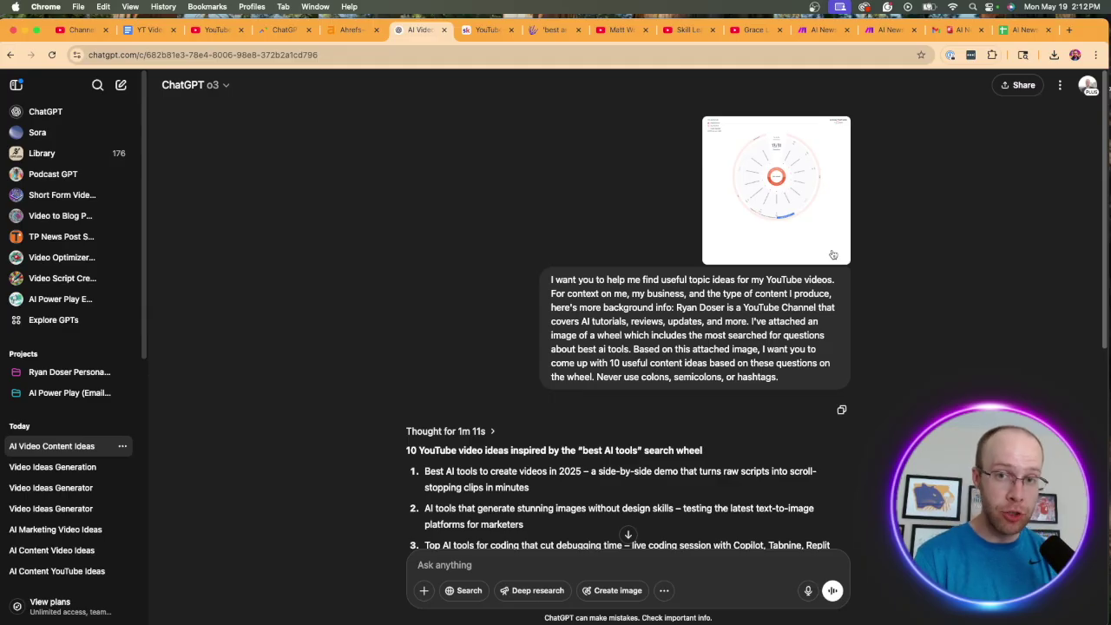
pyautogui.scroll(-5, 790, 243)
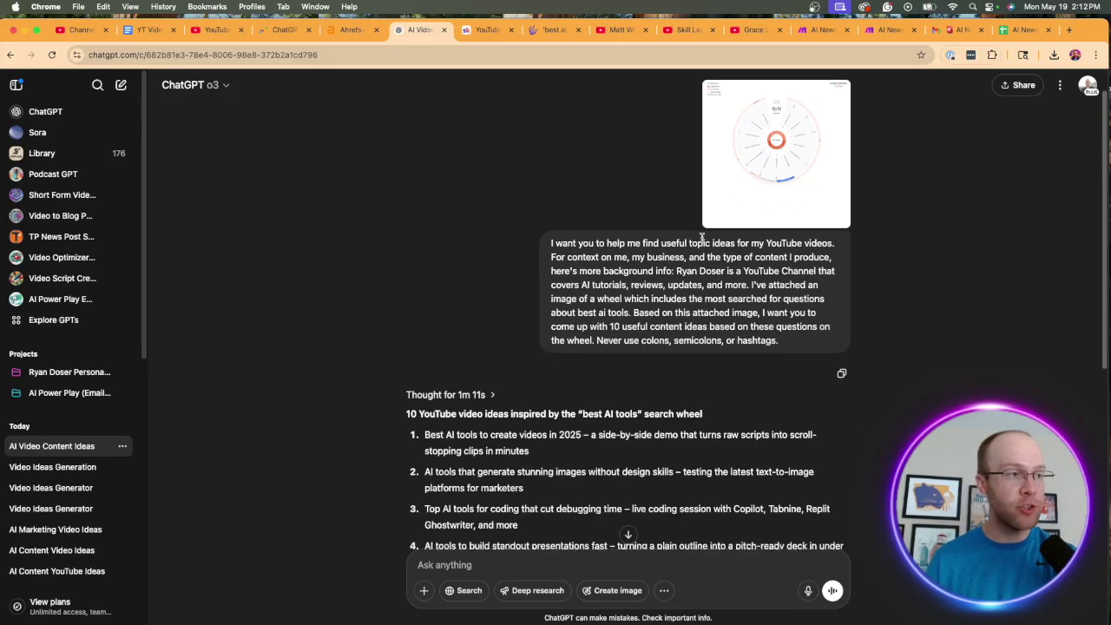
pyautogui.moveTo(398, 224); pyautogui.dragTo(585, 224)
pyautogui.click(725, 229)
pyautogui.click(725, 231)
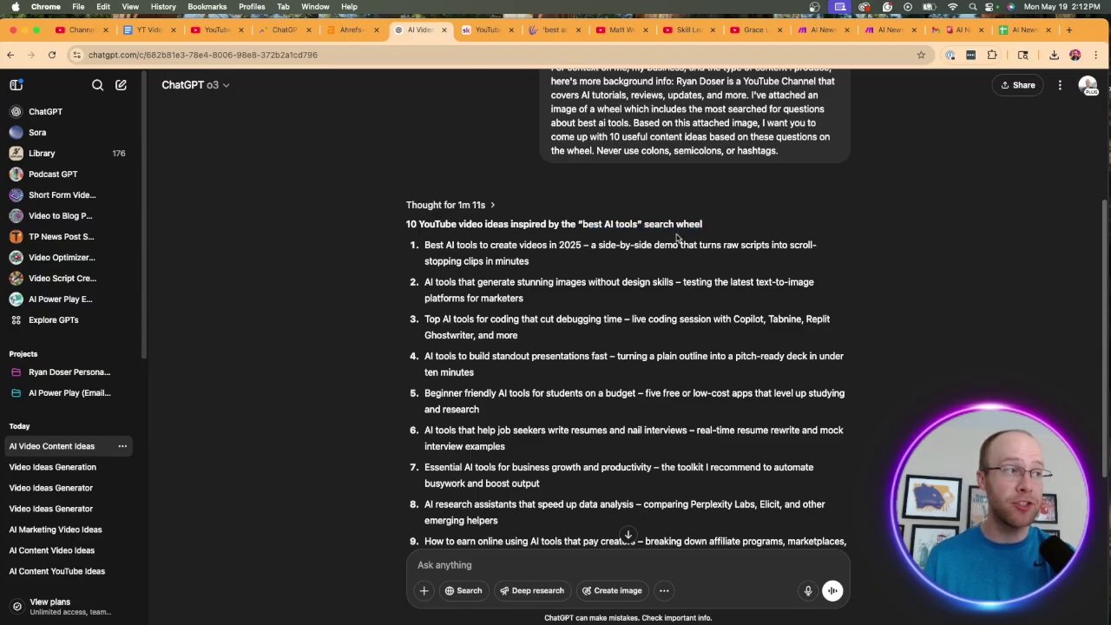
pyautogui.scroll(-1, 682, 238)
pyautogui.moveTo(424, 208); pyautogui.dragTo(547, 206)
pyautogui.click(551, 206)
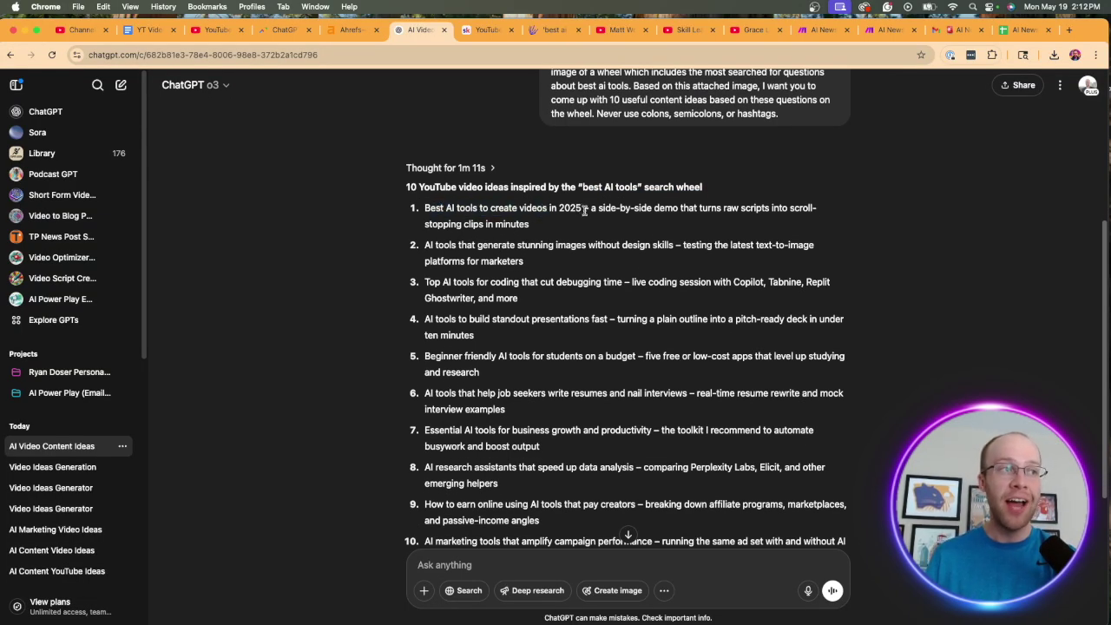
pyautogui.moveTo(583, 209); pyautogui.dragTo(598, 225)
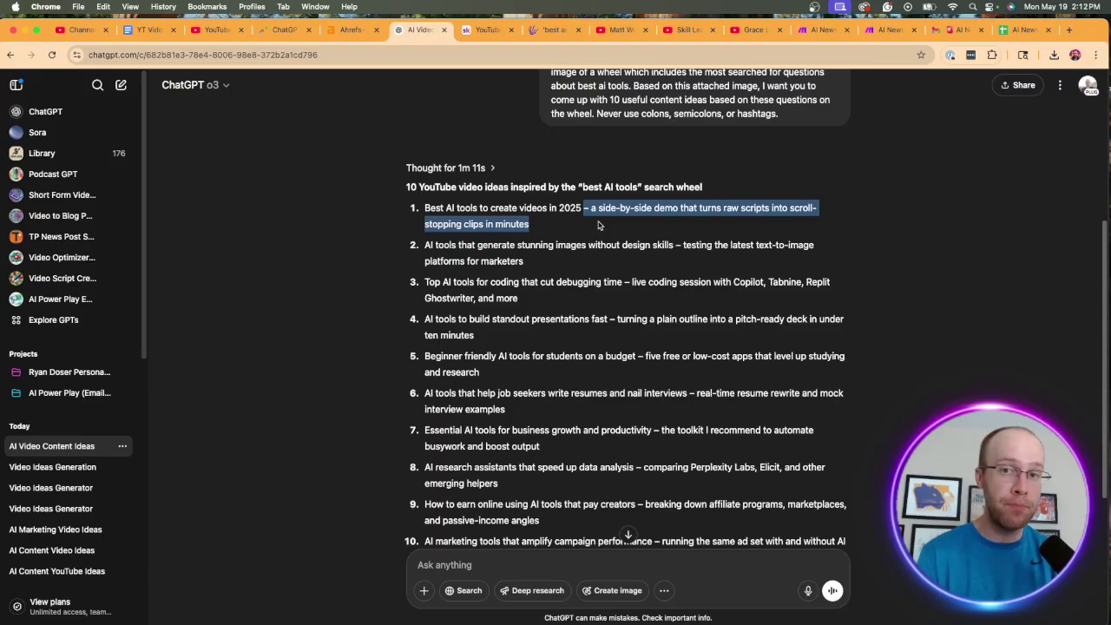
pyautogui.click(998, 306)
pyautogui.scroll(-3, 967, 301)
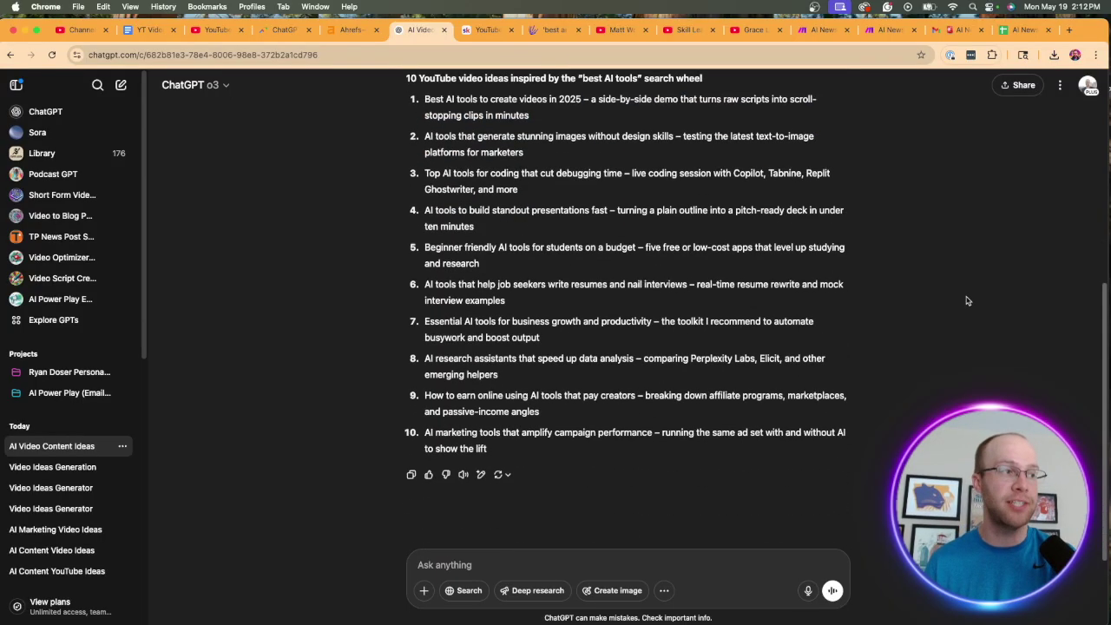
pyautogui.click(495, 566)
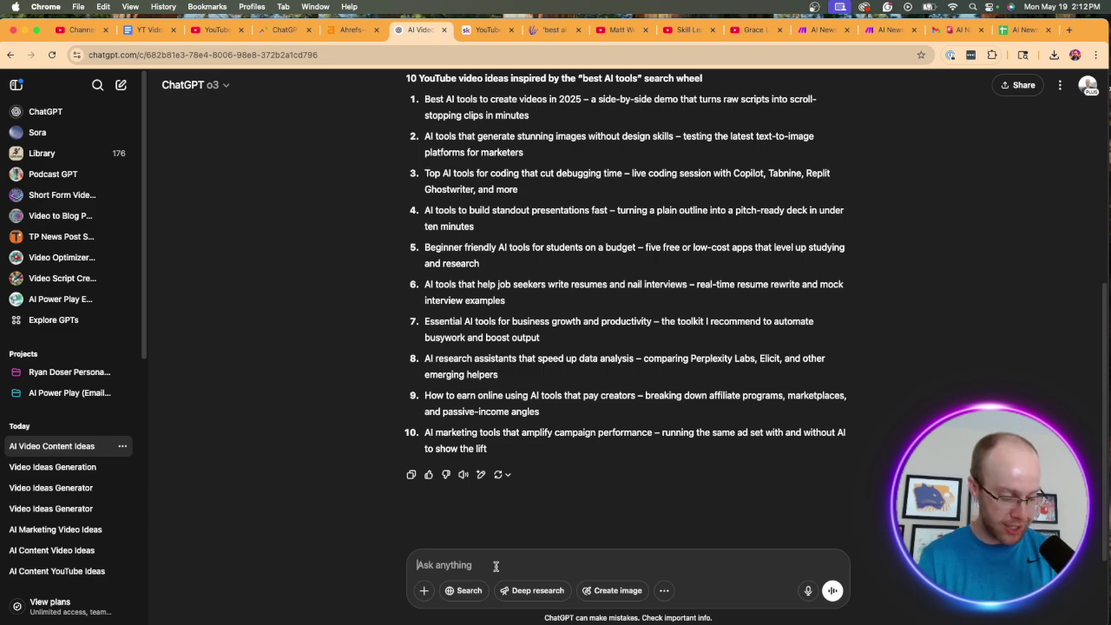
pyautogui.write('Now generate')
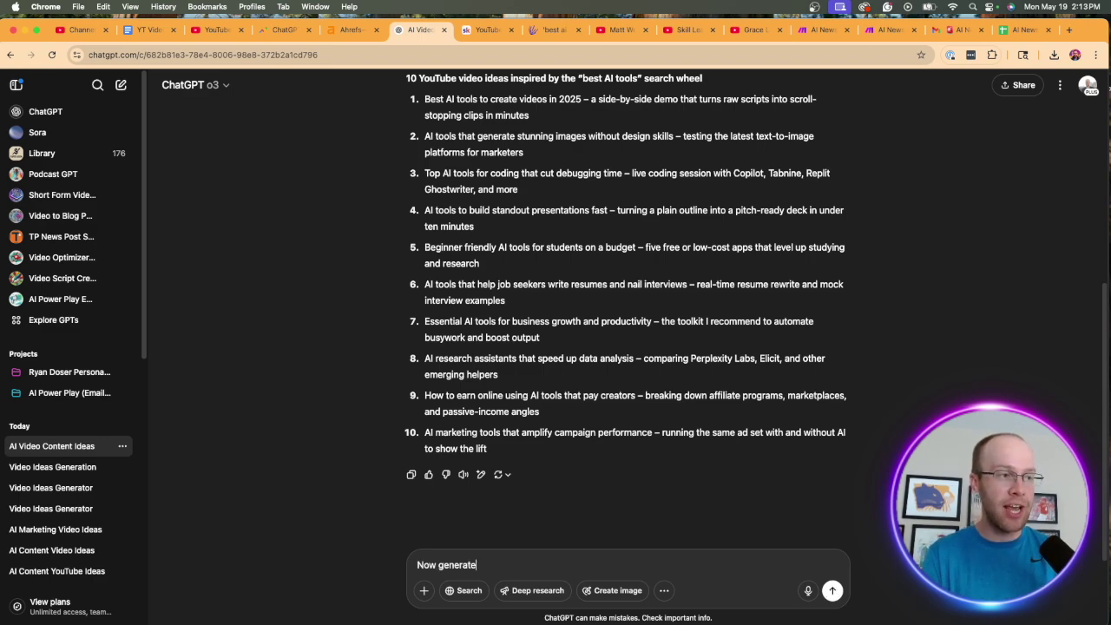
pyautogui.write(' a table with a title')
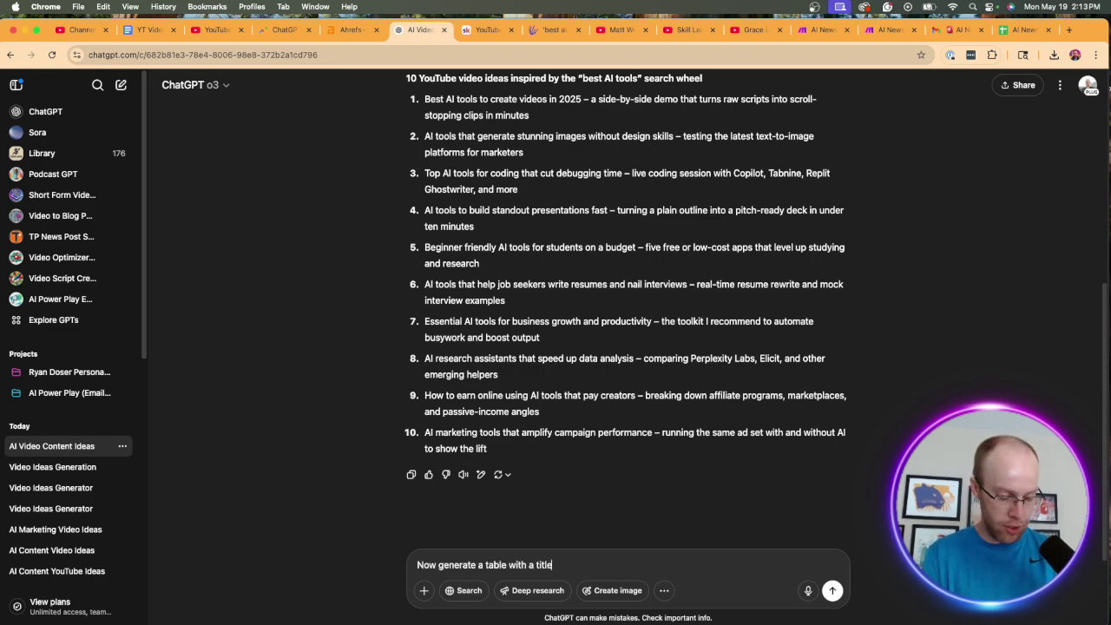
pyautogui.write(', hook, ke')
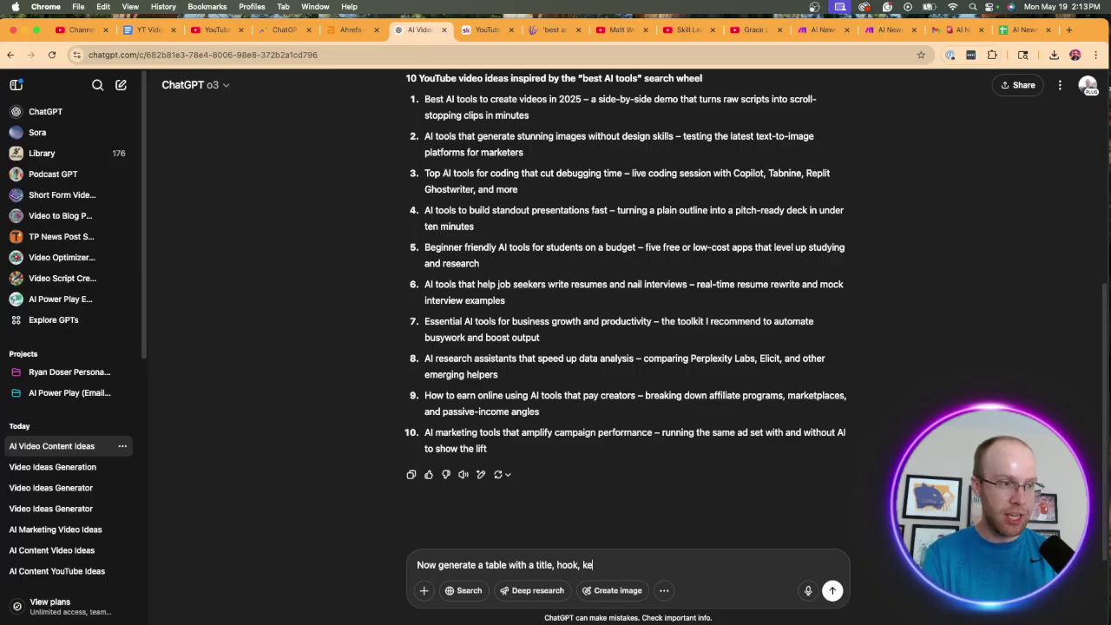
pyautogui.write('yword, ekwyor')
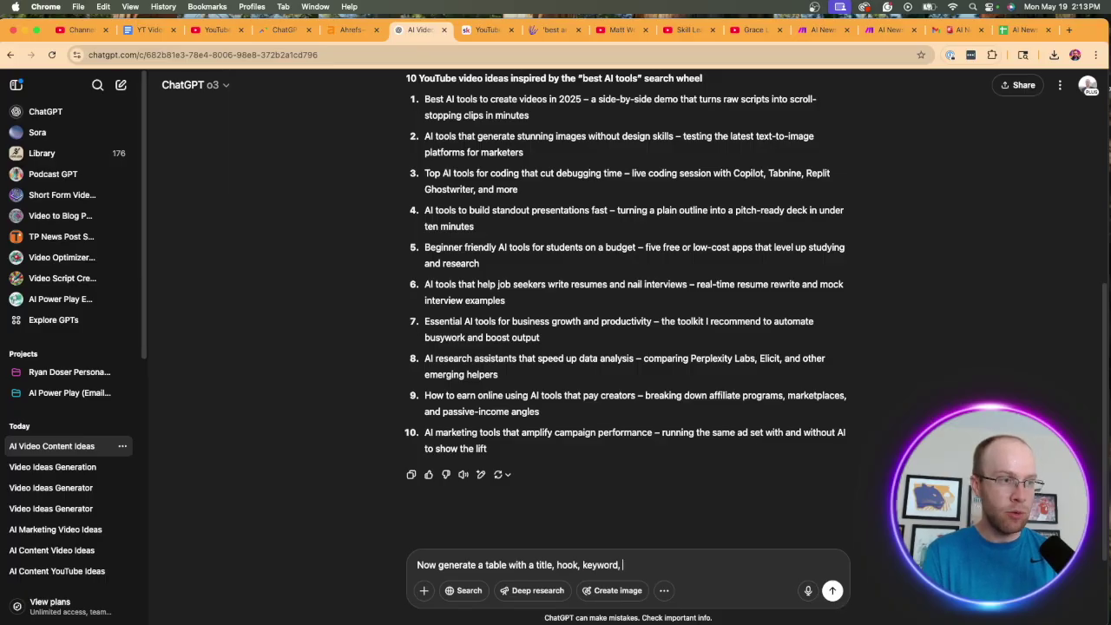
pyautogui.press('BackSpace')
pyautogui.press('BackSpace')
pyautogui.press('BackSpace')
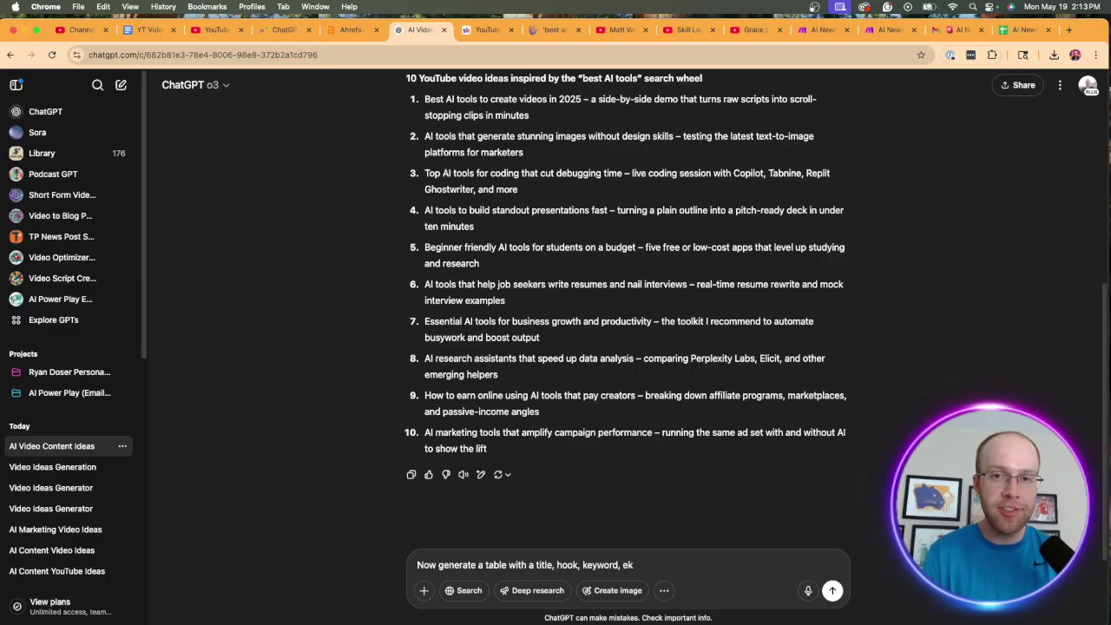
pyautogui.tripleClick(496, 564)
pyautogui.press('BackSpace')
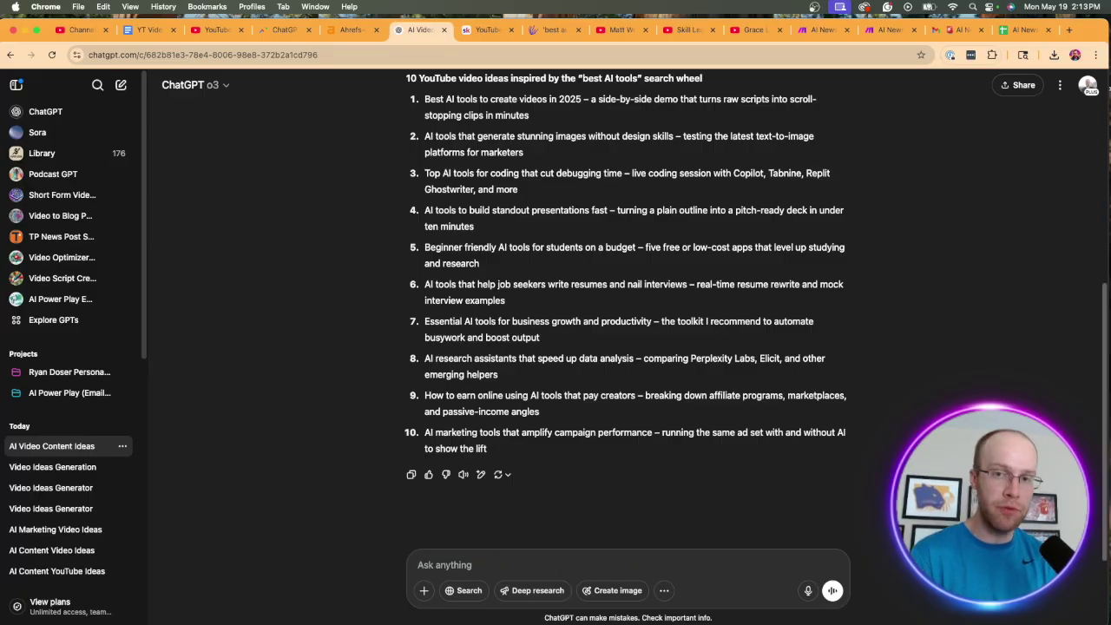
# Step: Compare the enlarged wheel image at the start of the chat with the prompt and the generated video ideas
pyautogui.scroll(3, 625, 303)
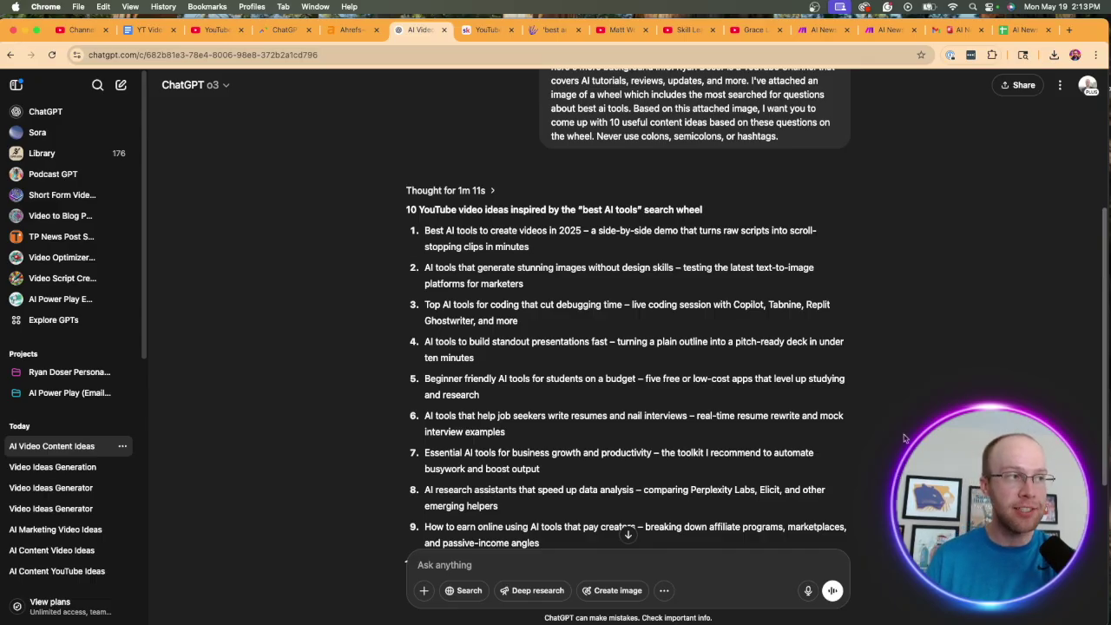
pyautogui.scroll(5, 904, 438)
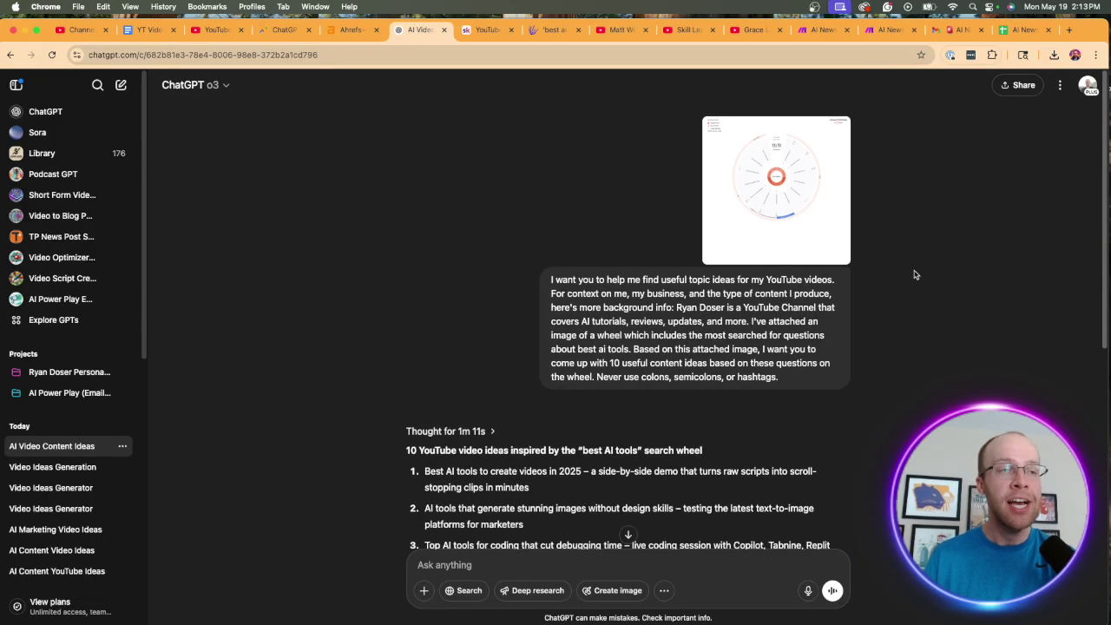
pyautogui.click(809, 170)
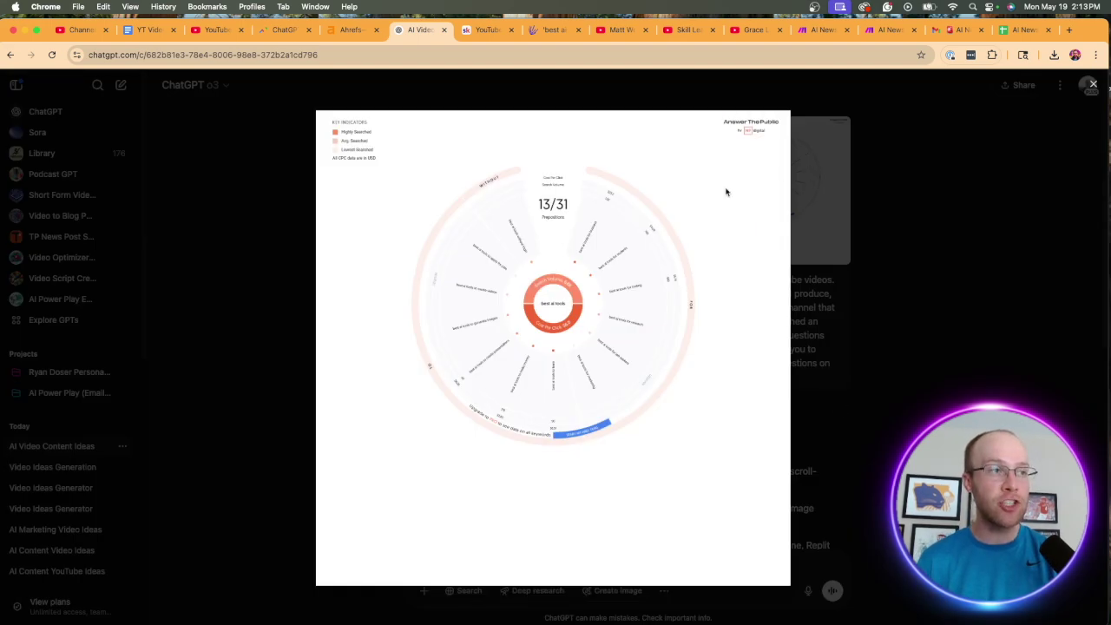
pyautogui.click(907, 253)
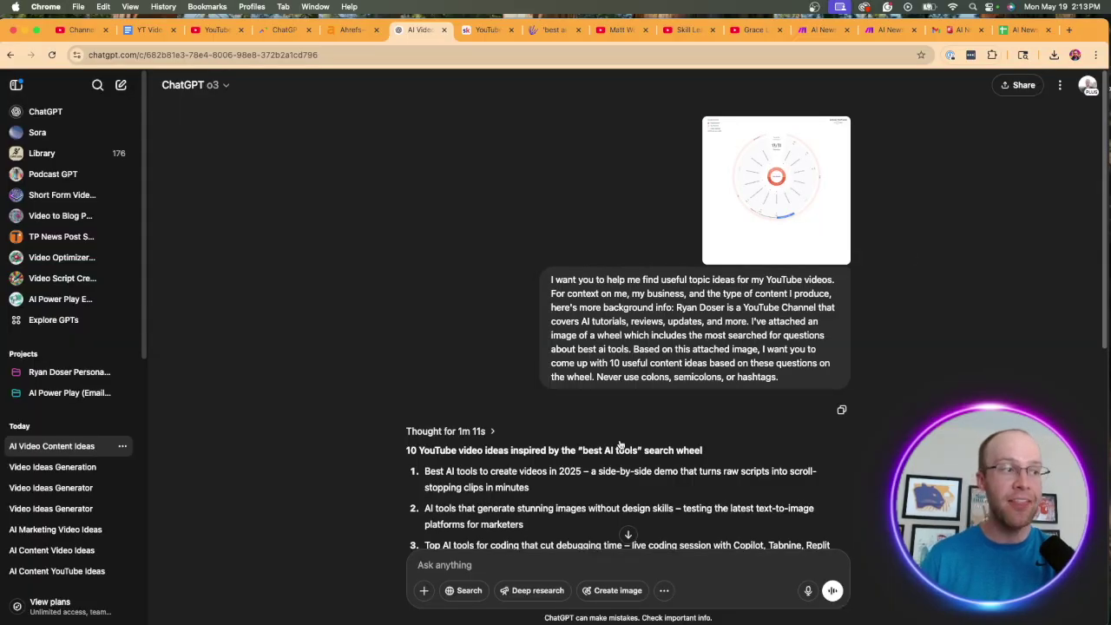
pyautogui.scroll(-5, 903, 225)
pyautogui.scroll(5, 898, 200)
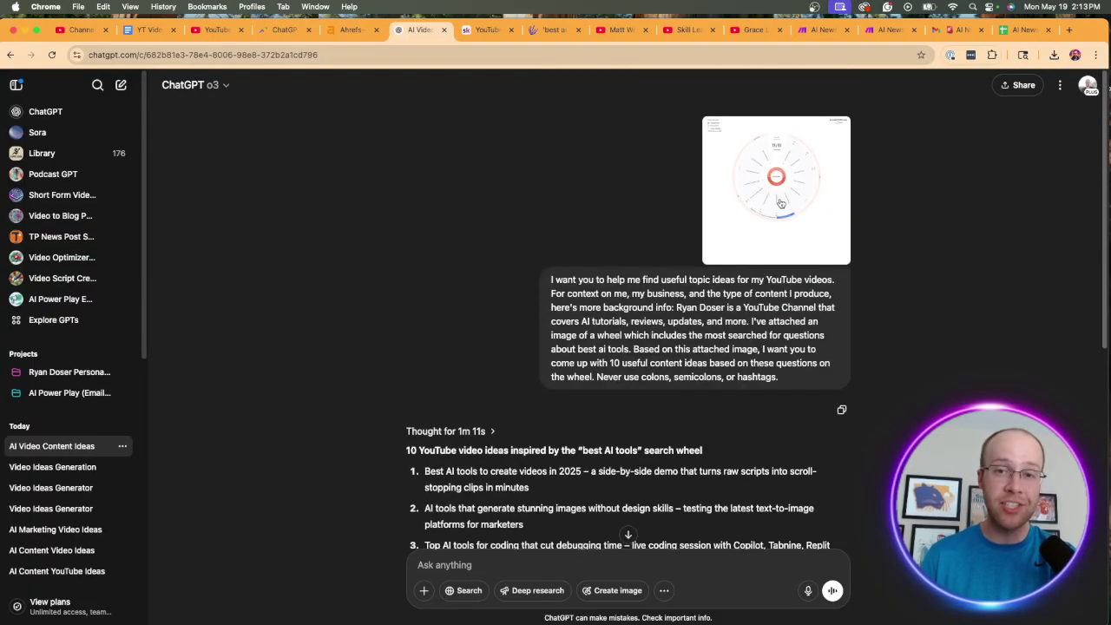
pyautogui.scroll(-5, 811, 217)
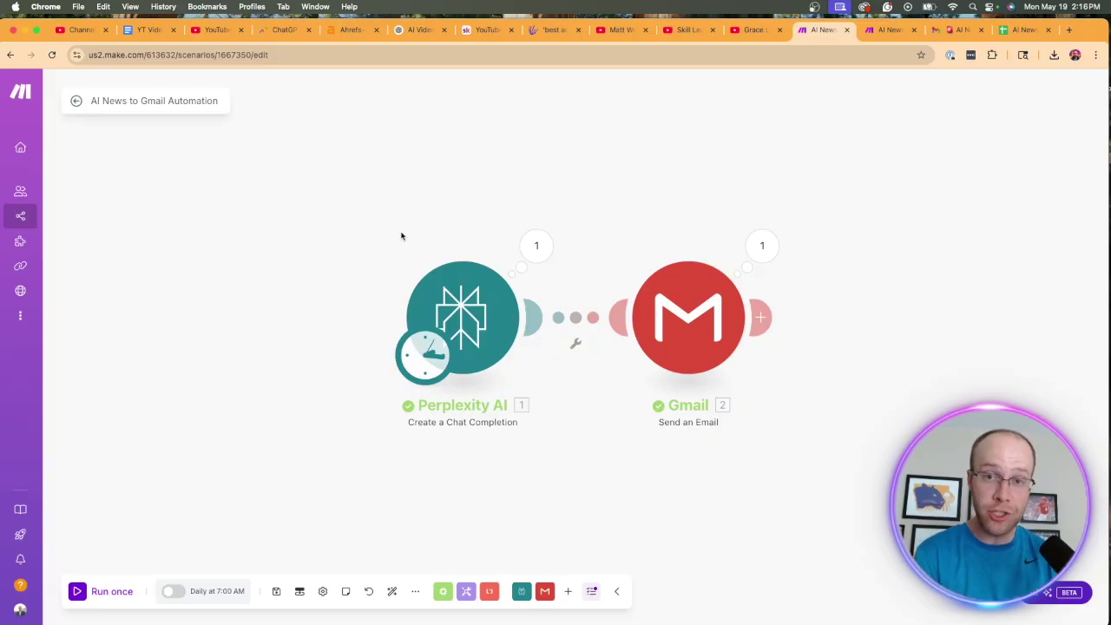
# Step: Switch to Gmail to read the "AI News Today" email and check its Cornell source article on molecular and materials discovery
pyautogui.click(957, 32)
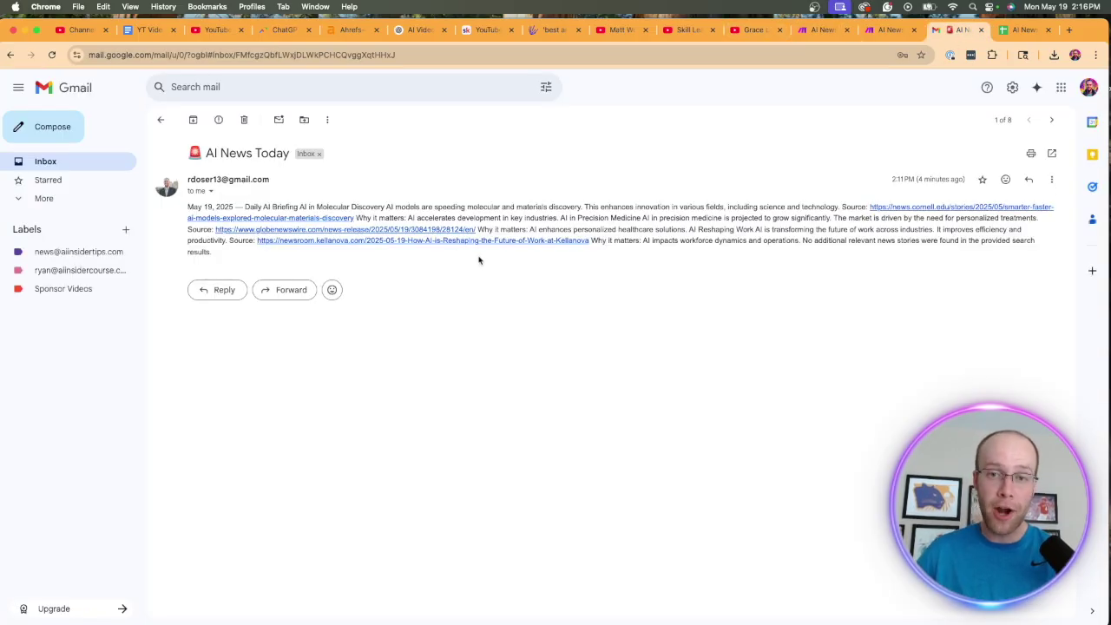
pyautogui.click(942, 207)
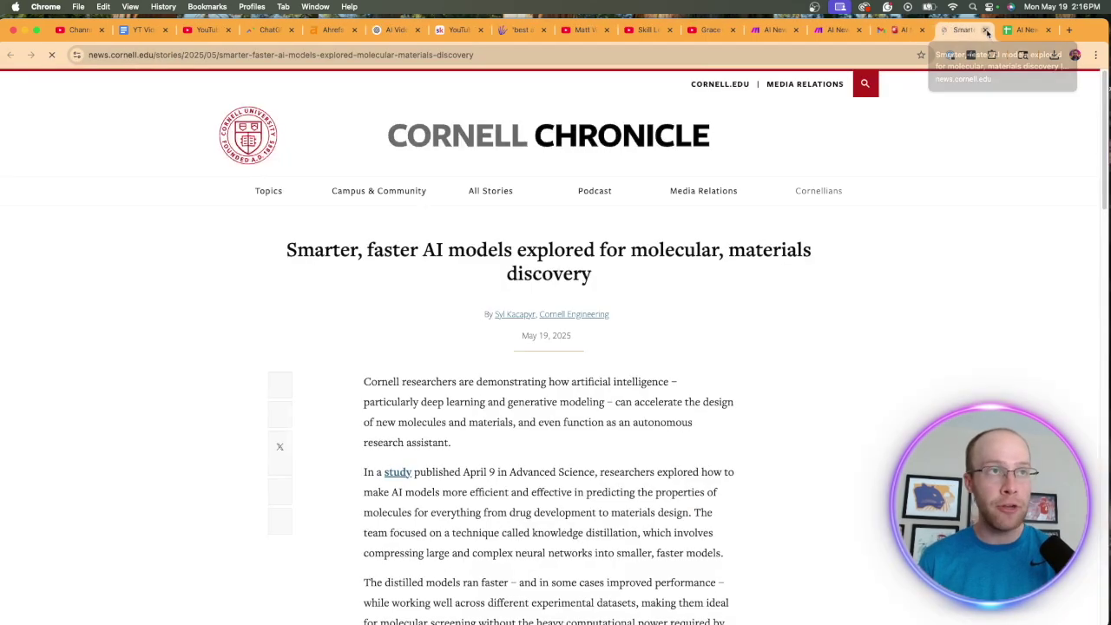
pyautogui.click(985, 29)
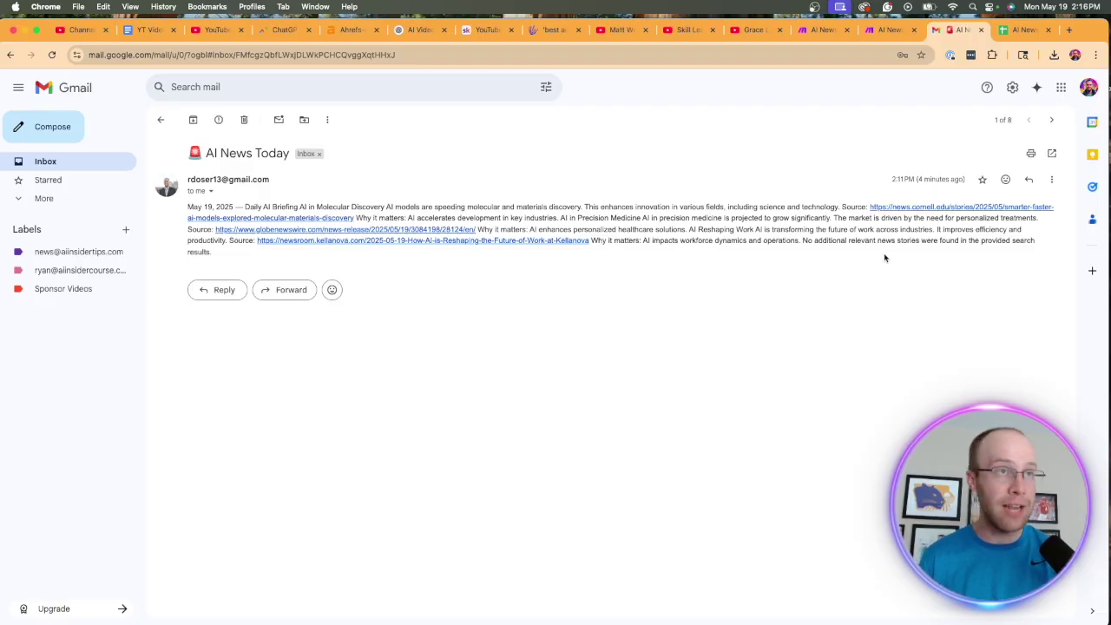
# Step: Compare the AI News to Google Sheets scenario with the news rows in its AI News Make Automation spreadsheet, and return to the AI News to Gmail Automation scenario
pyautogui.click(888, 33)
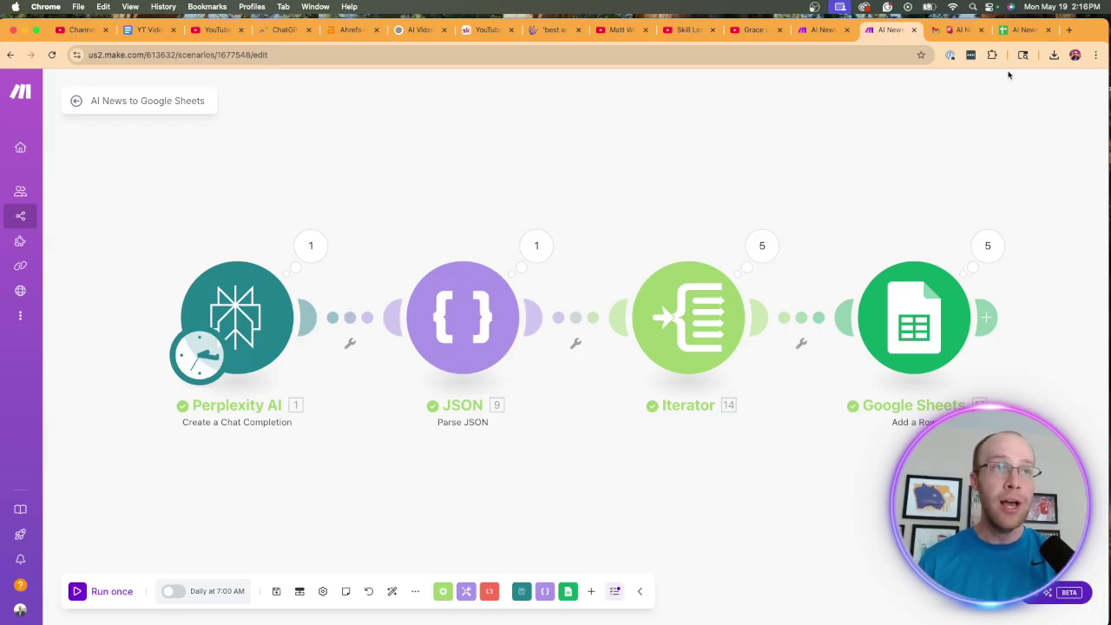
pyautogui.click(1017, 30)
pyautogui.click(684, 382)
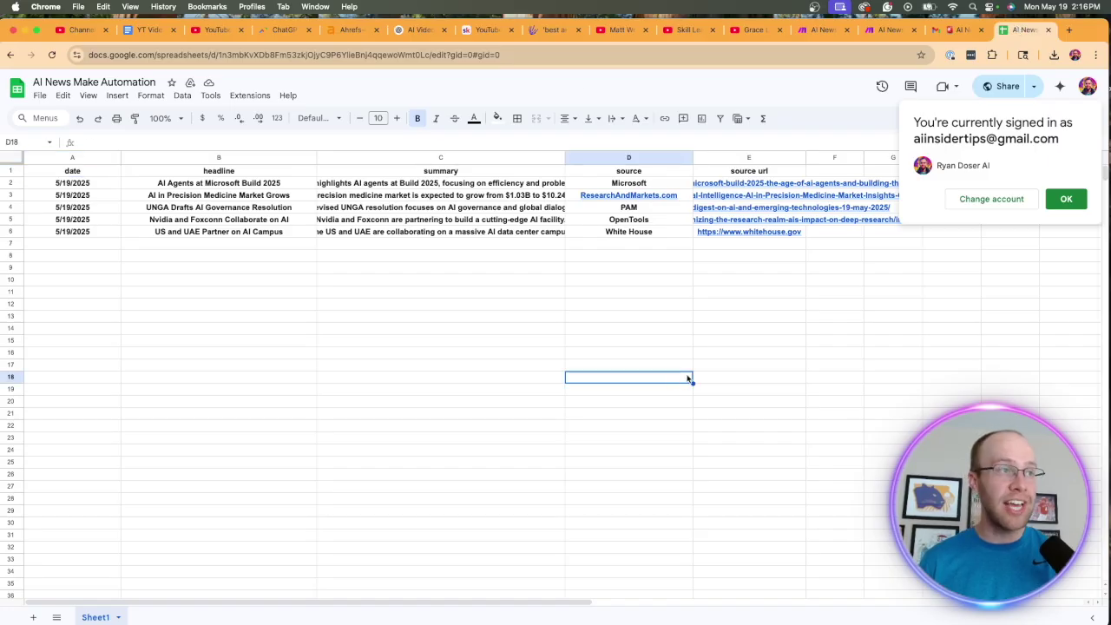
pyautogui.click(291, 291)
pyautogui.click(208, 305)
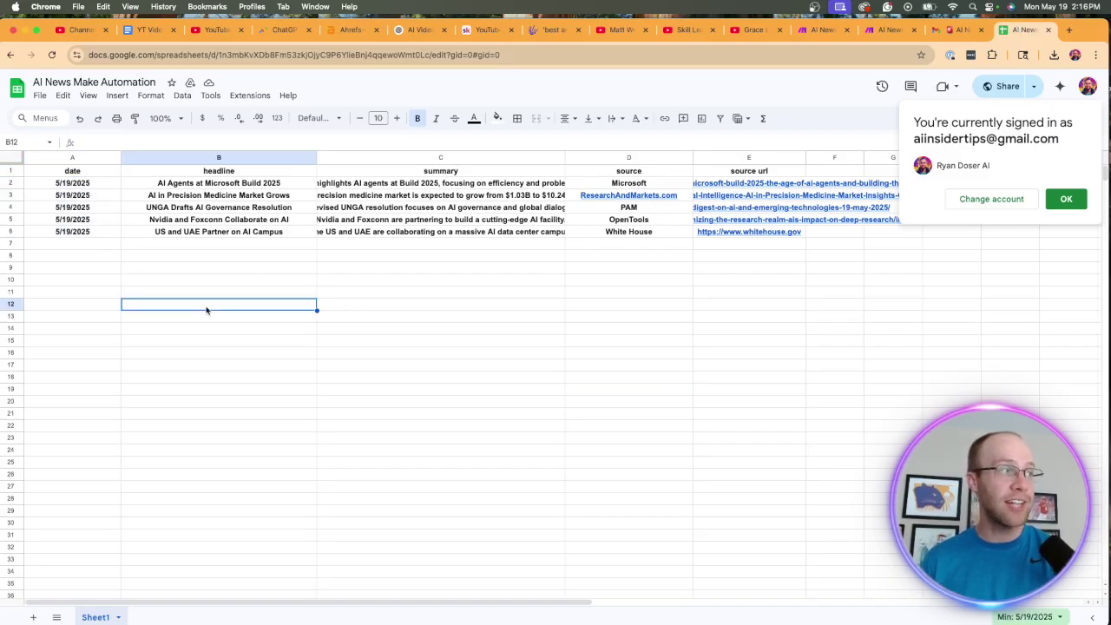
pyautogui.click(1069, 200)
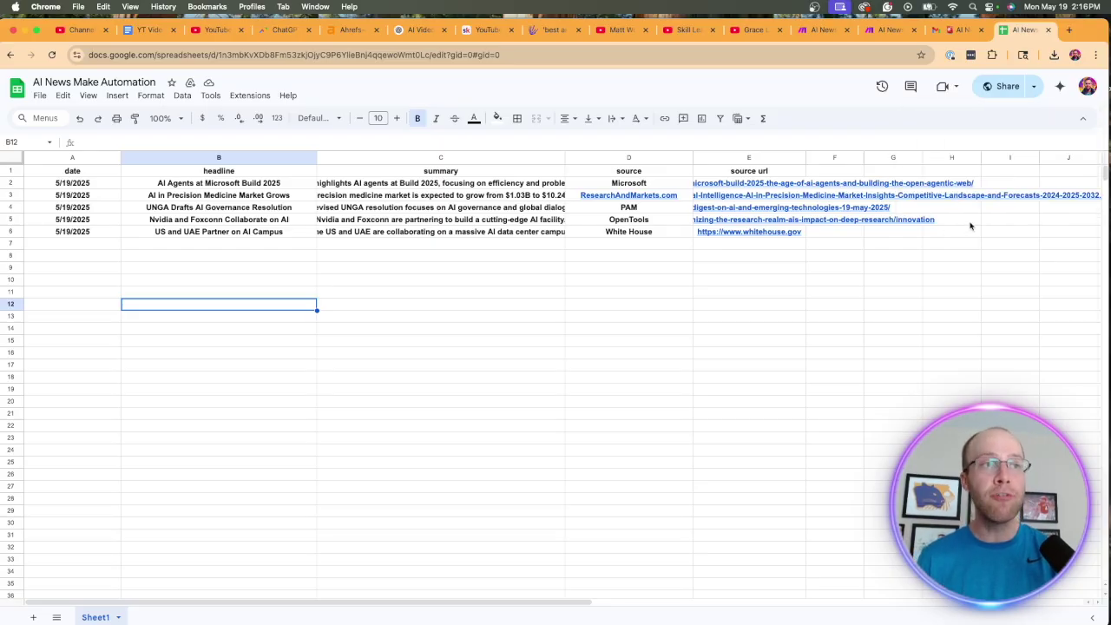
pyautogui.click(762, 282)
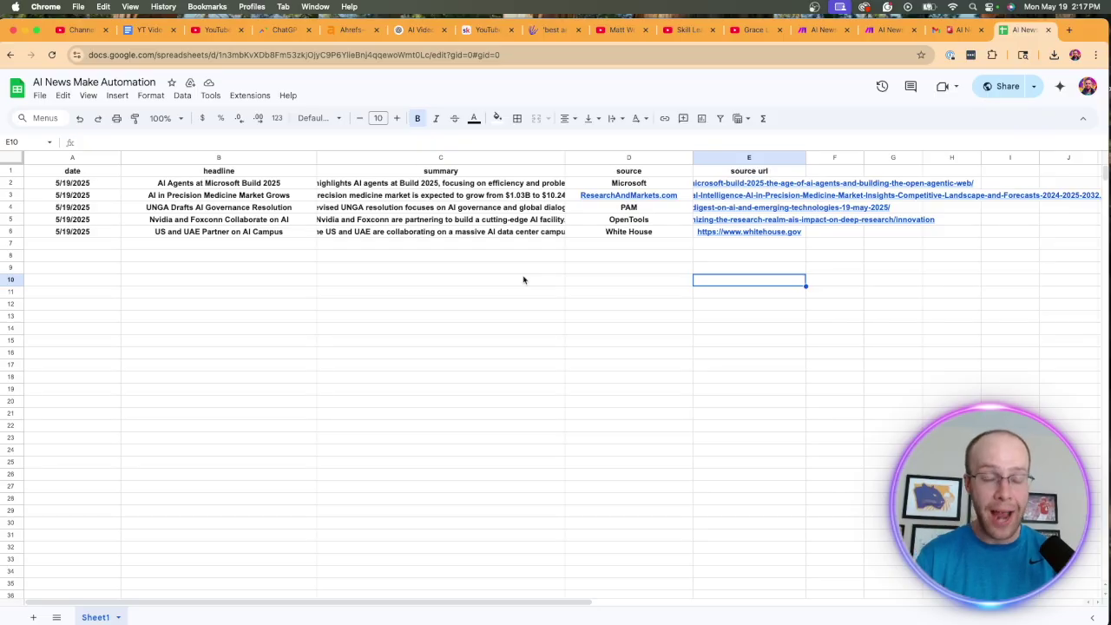
pyautogui.click(820, 29)
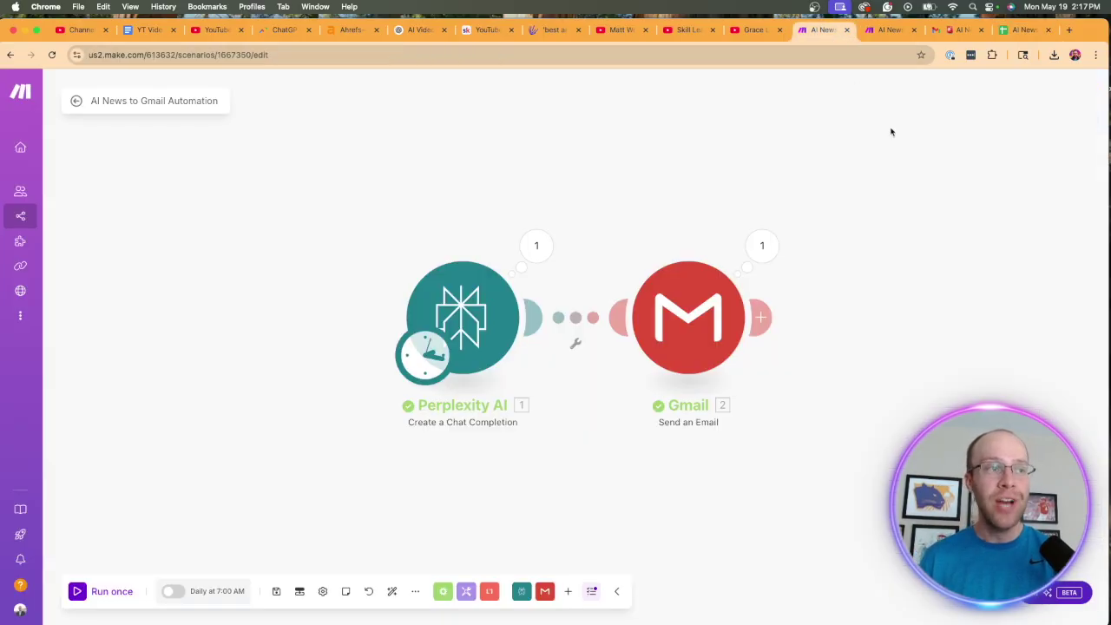